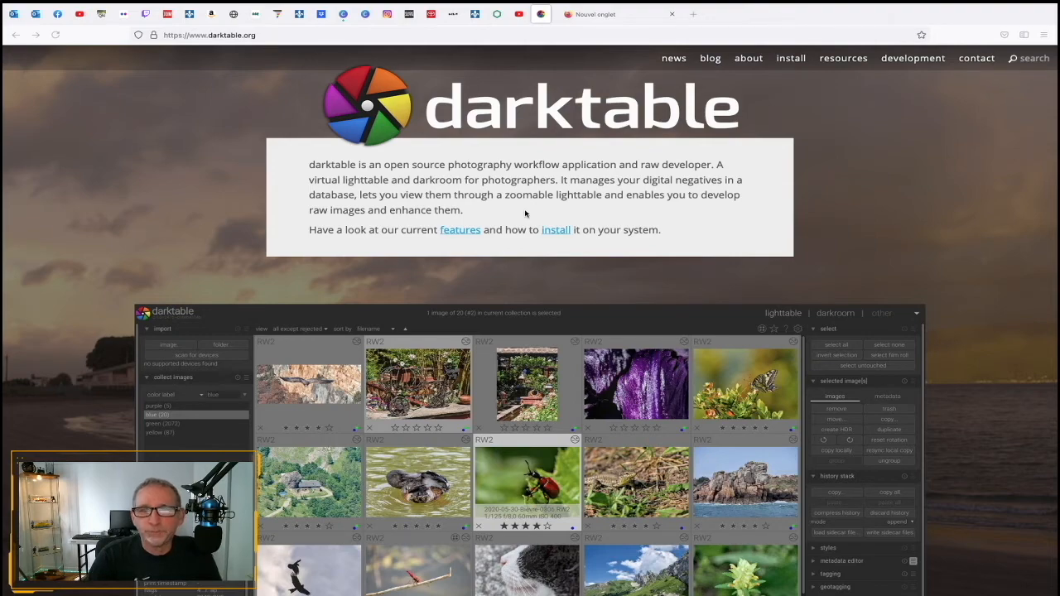
- Look over the darktable homepage and view the operating systems offered on the install page
{"action": "scroll", "coordinate": [525, 214], "scroll_direction": "down", "scroll_amount": 8}
{"action": "scroll", "coordinate": [577, 246], "scroll_direction": "up", "scroll_amount": 3}
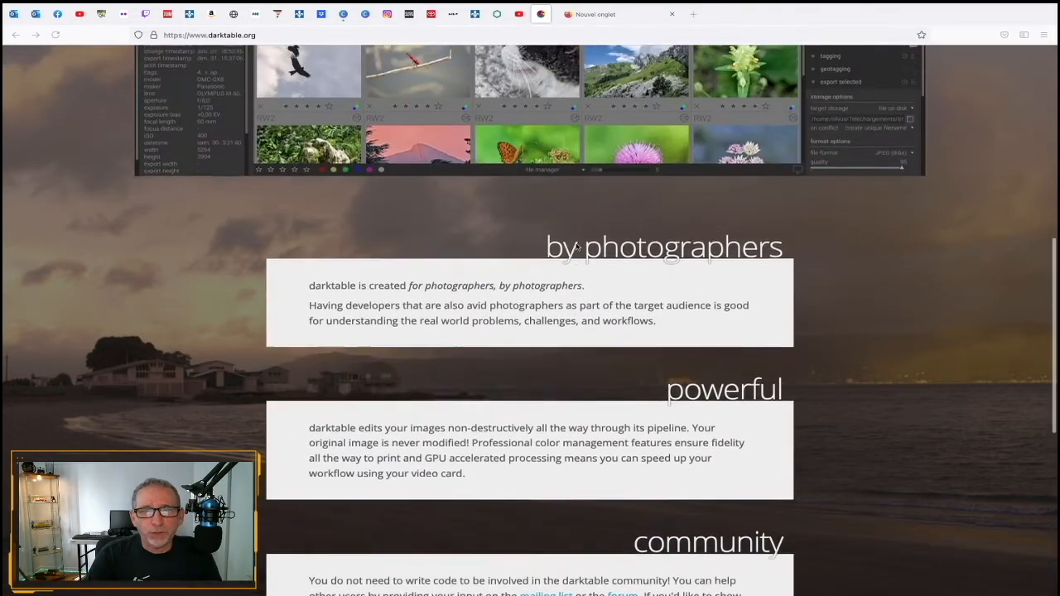
{"action": "scroll", "coordinate": [576, 246], "scroll_direction": "down", "scroll_amount": 2}
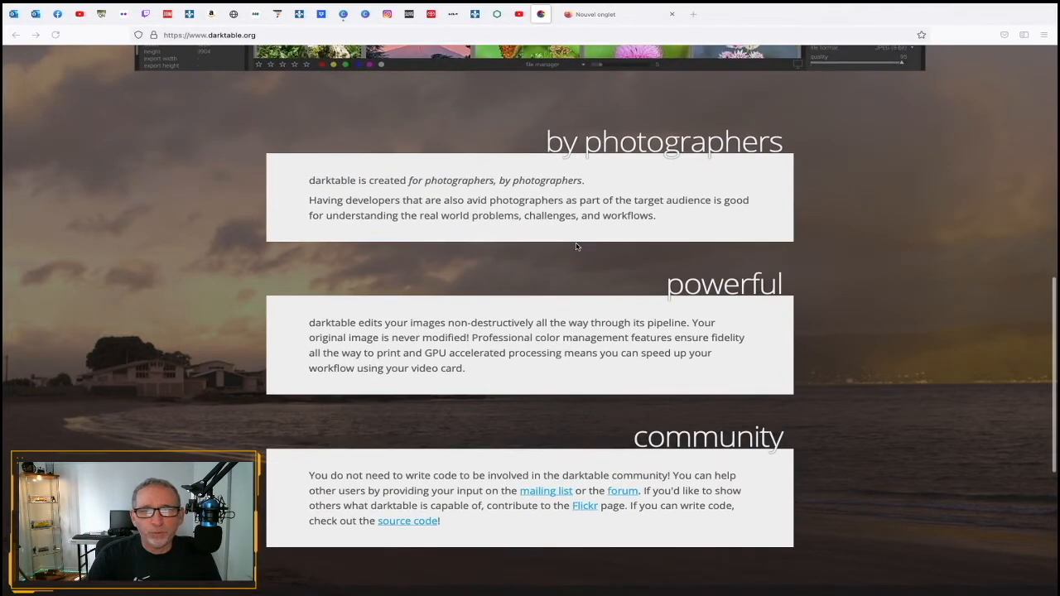
{"action": "scroll", "coordinate": [576, 246], "scroll_direction": "down", "scroll_amount": 2}
{"action": "scroll", "coordinate": [884, 280], "scroll_direction": "up", "scroll_amount": 15}
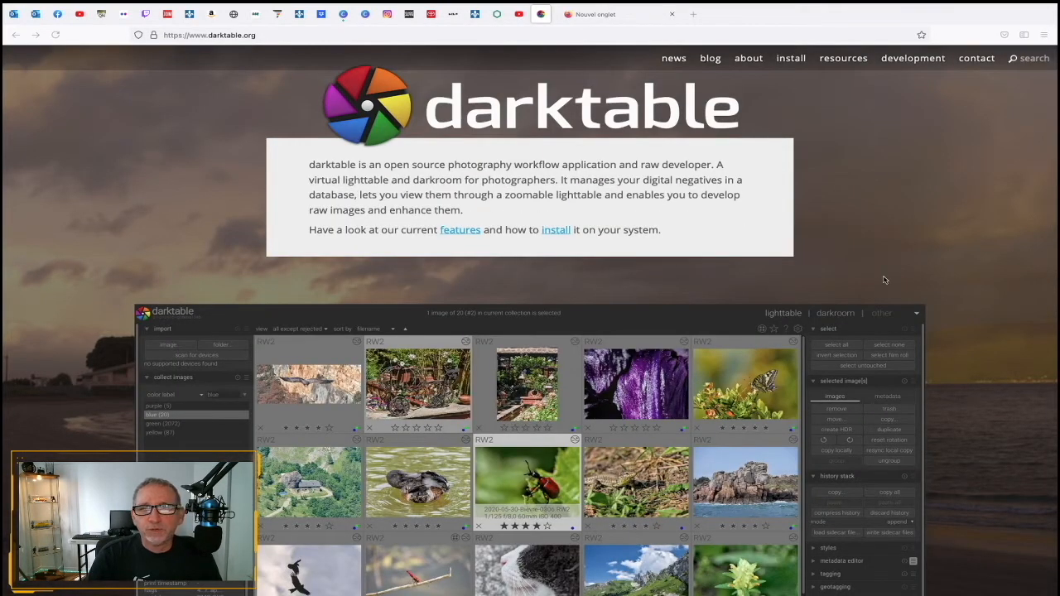
{"action": "left_click", "coordinate": [791, 58]}
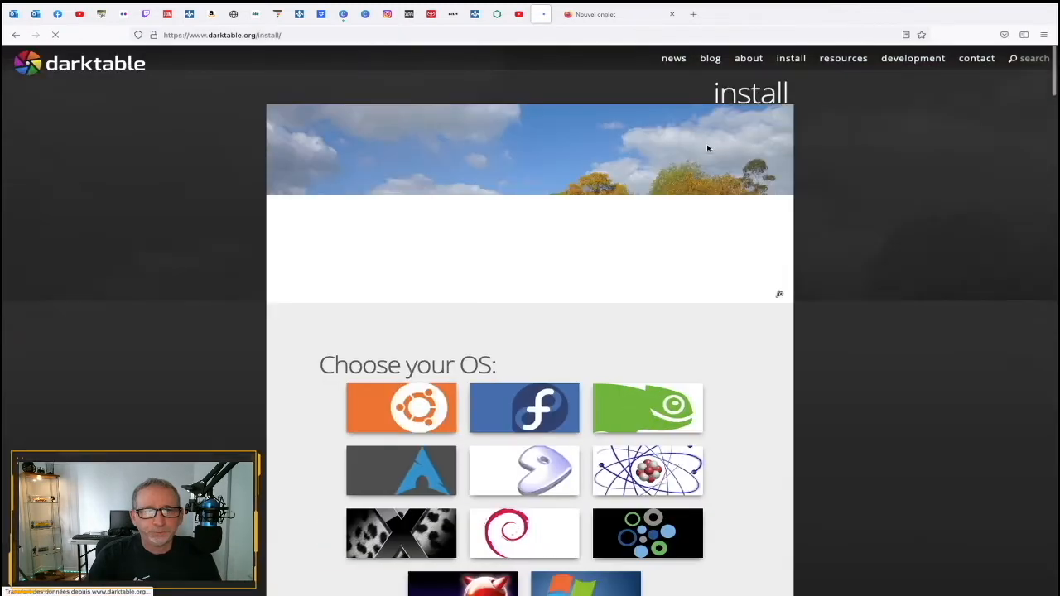
{"action": "scroll", "coordinate": [875, 183], "scroll_direction": "down", "scroll_amount": 3}
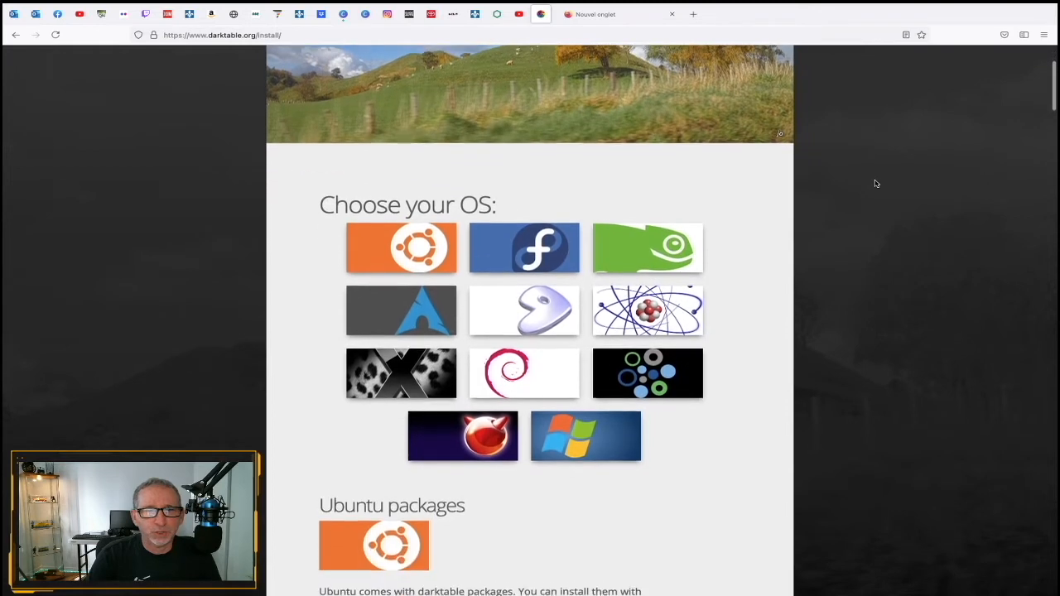
{"action": "scroll", "coordinate": [875, 183], "scroll_direction": "down", "scroll_amount": 2}
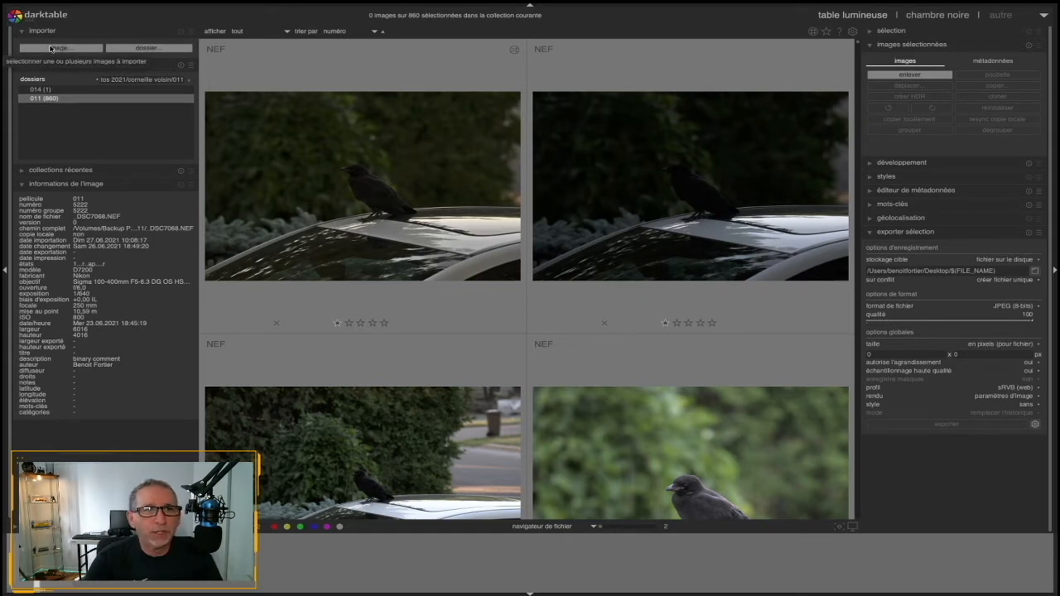
{"action": "left_click", "coordinate": [168, 49]}
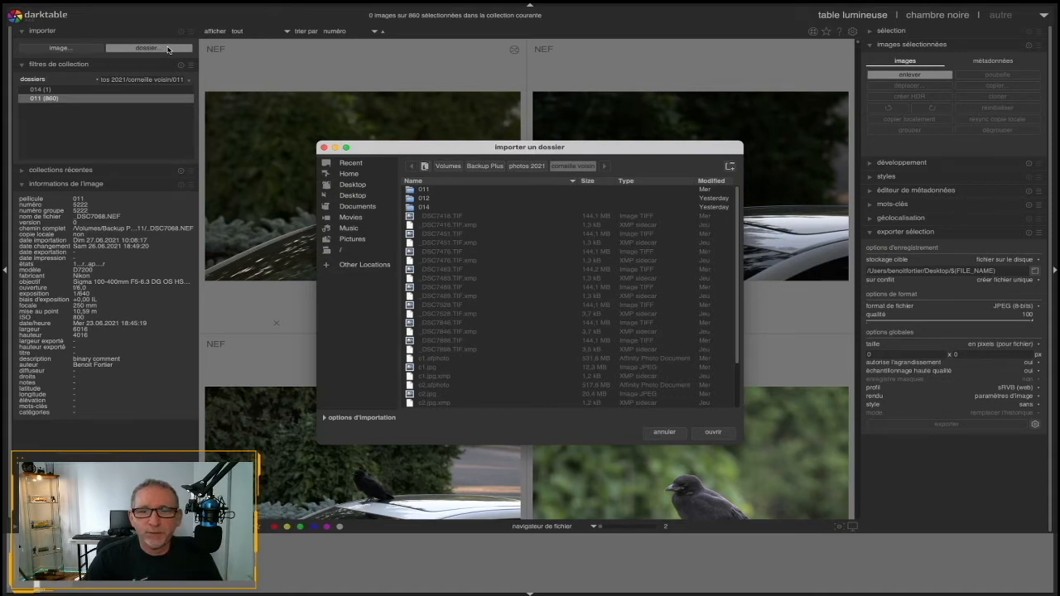
{"action": "left_click", "coordinate": [325, 147]}
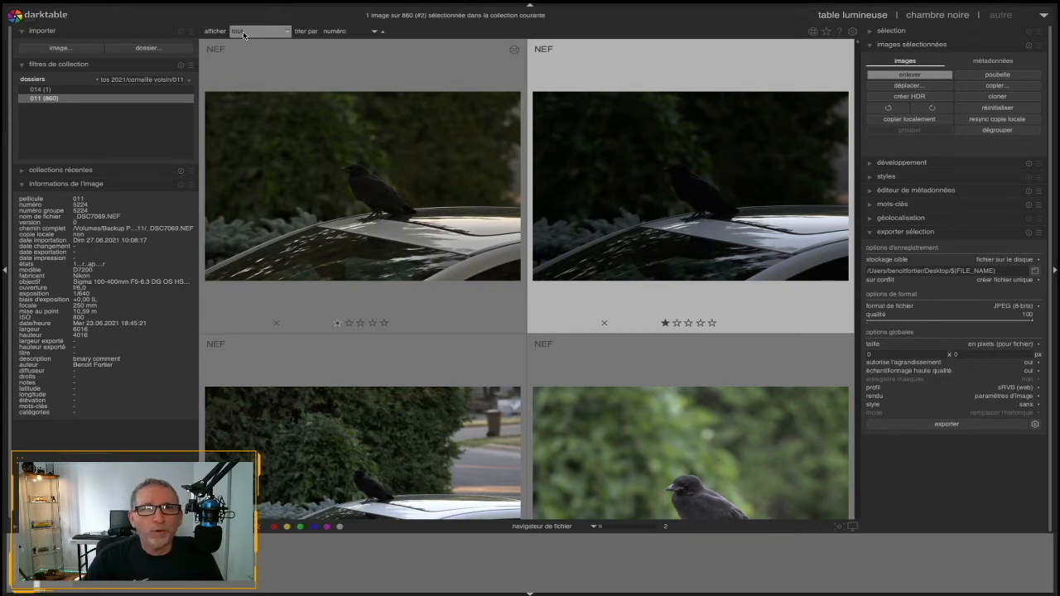
{"action": "left_click", "coordinate": [288, 34]}
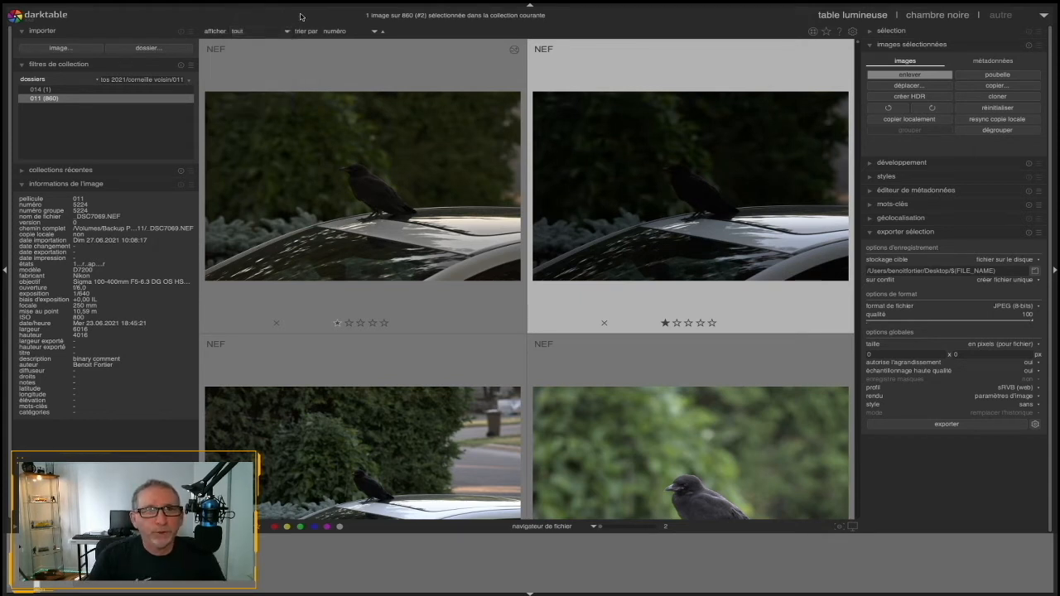
{"action": "left_click", "coordinate": [375, 33]}
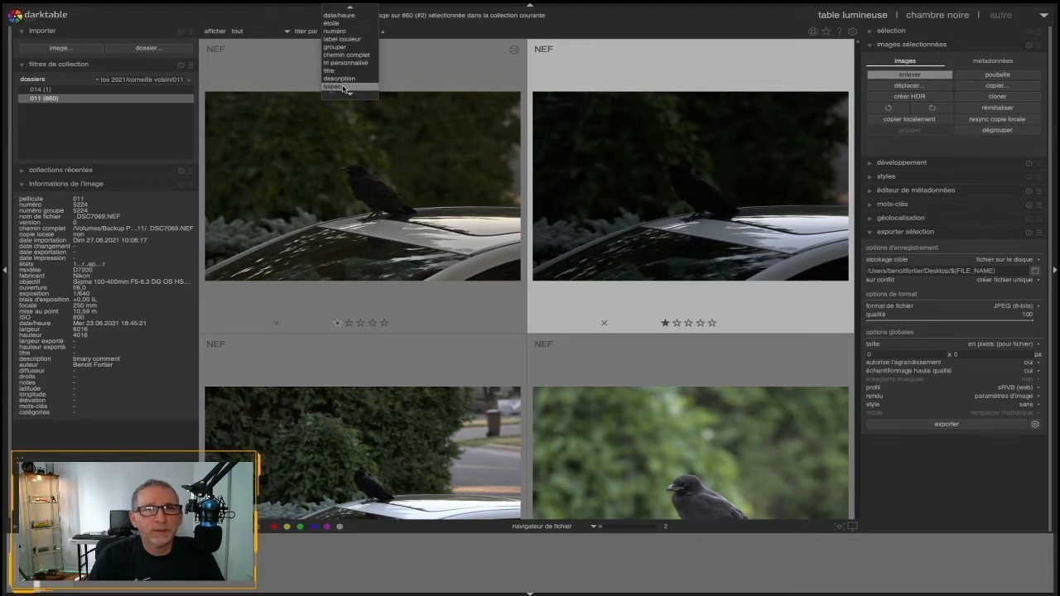
{"action": "mouse_move", "coordinate": [349, 94]}
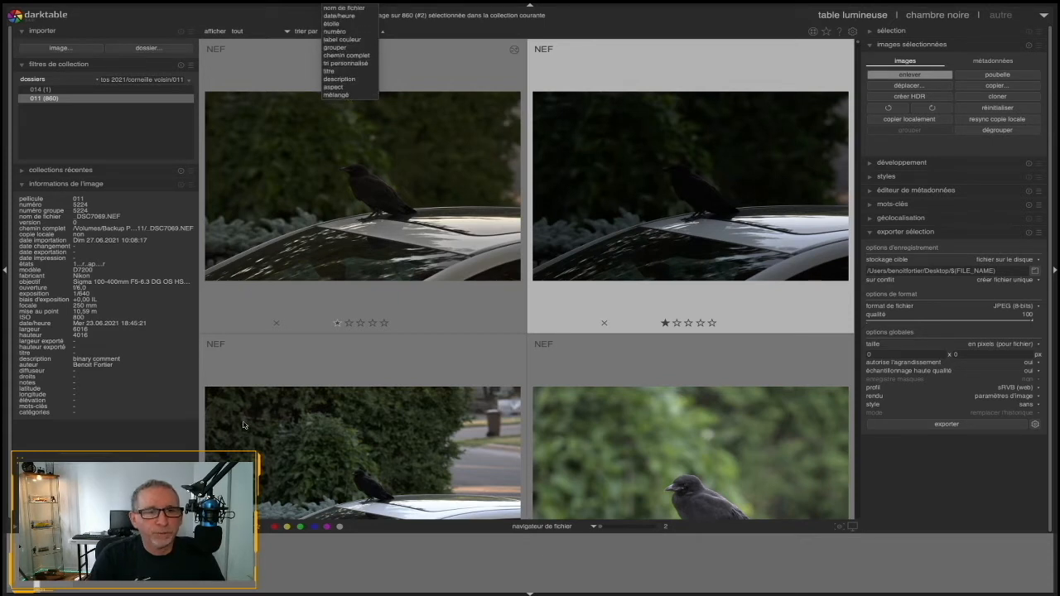
- Filter the collection to five-star images and look through the remaining crow photos
{"action": "left_click", "coordinate": [286, 33]}
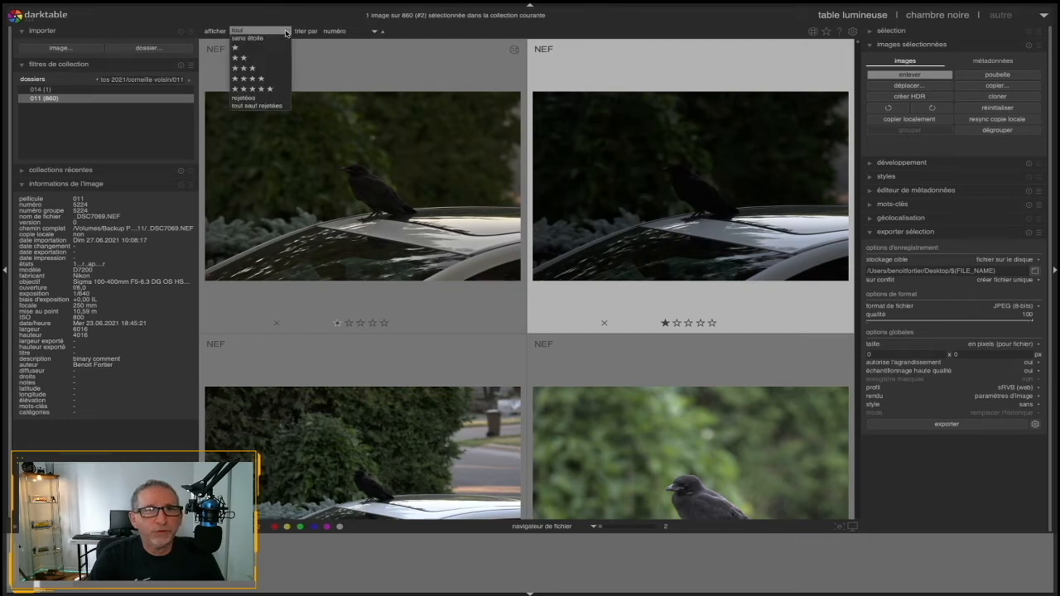
{"action": "left_click", "coordinate": [262, 88]}
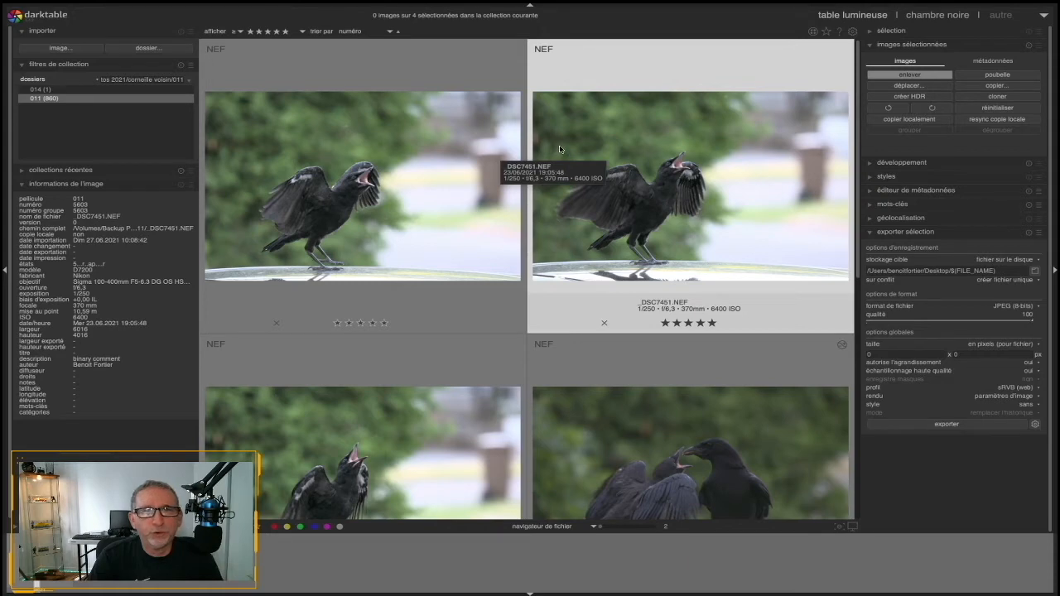
{"action": "scroll", "coordinate": [559, 149], "scroll_direction": "down", "scroll_amount": 1}
{"action": "scroll", "coordinate": [559, 149], "scroll_direction": "up", "scroll_amount": 1}
{"action": "scroll", "coordinate": [559, 149], "scroll_direction": "down", "scroll_amount": 1}
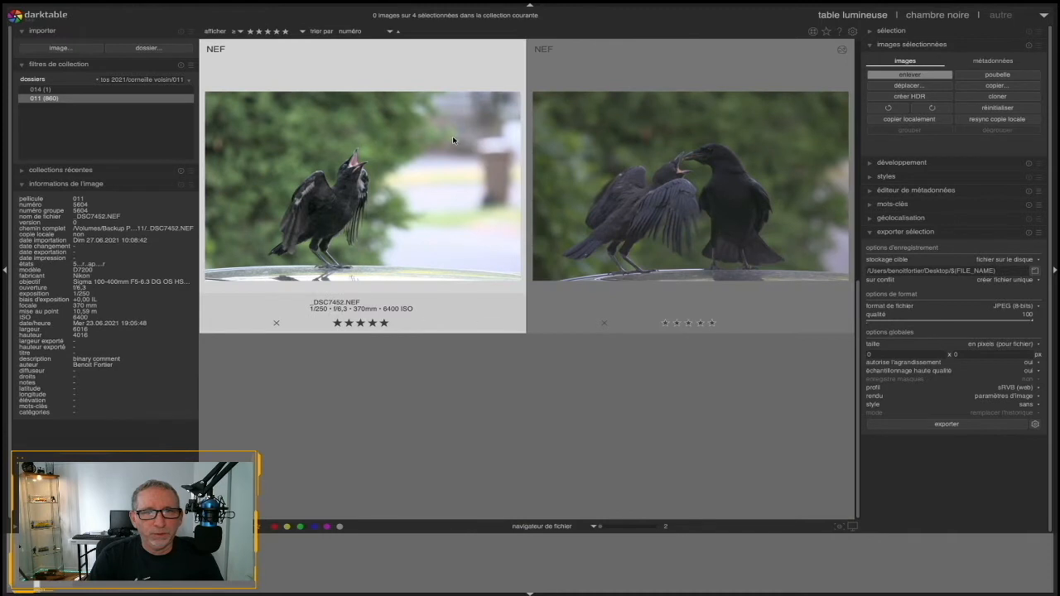
{"action": "scroll", "coordinate": [393, 79], "scroll_direction": "up", "scroll_amount": 1}
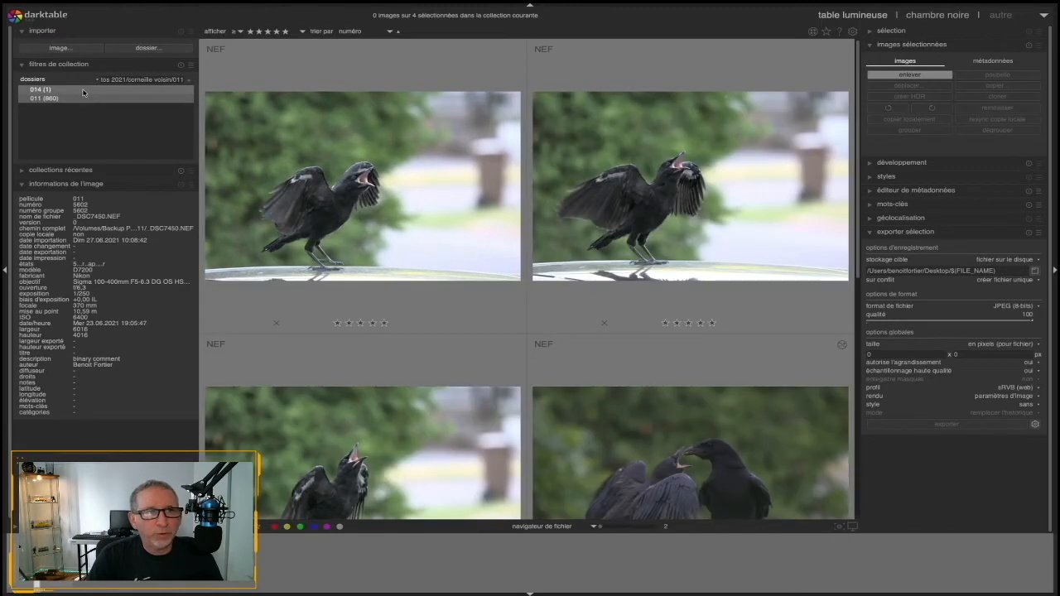
- Show the images of folder 014 and select its photo of the two crows
{"action": "left_click", "coordinate": [83, 92]}
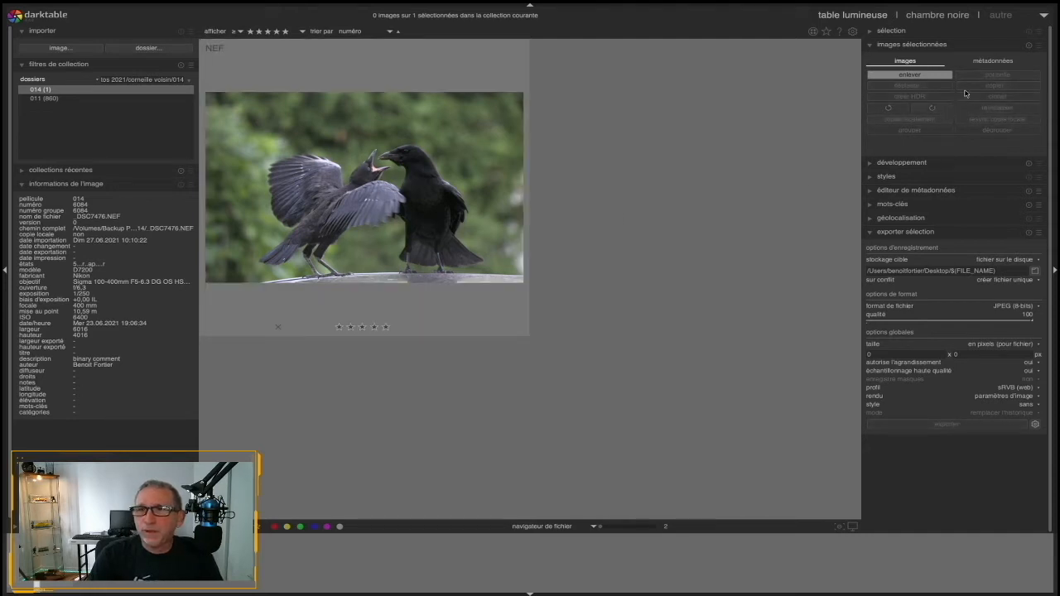
{"action": "left_click", "coordinate": [362, 178]}
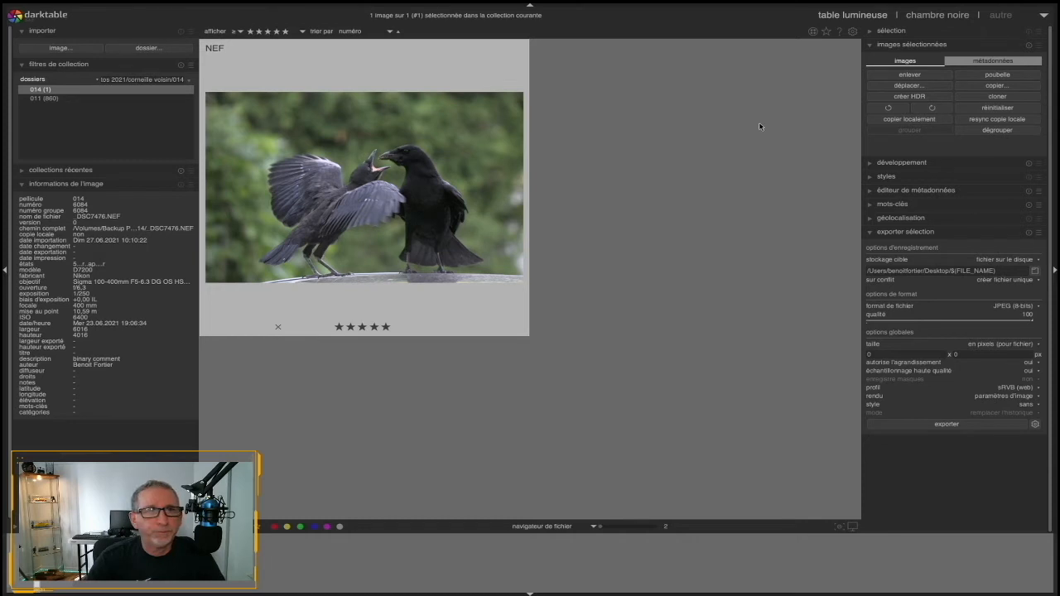
{"action": "right_click", "coordinate": [126, 91]}
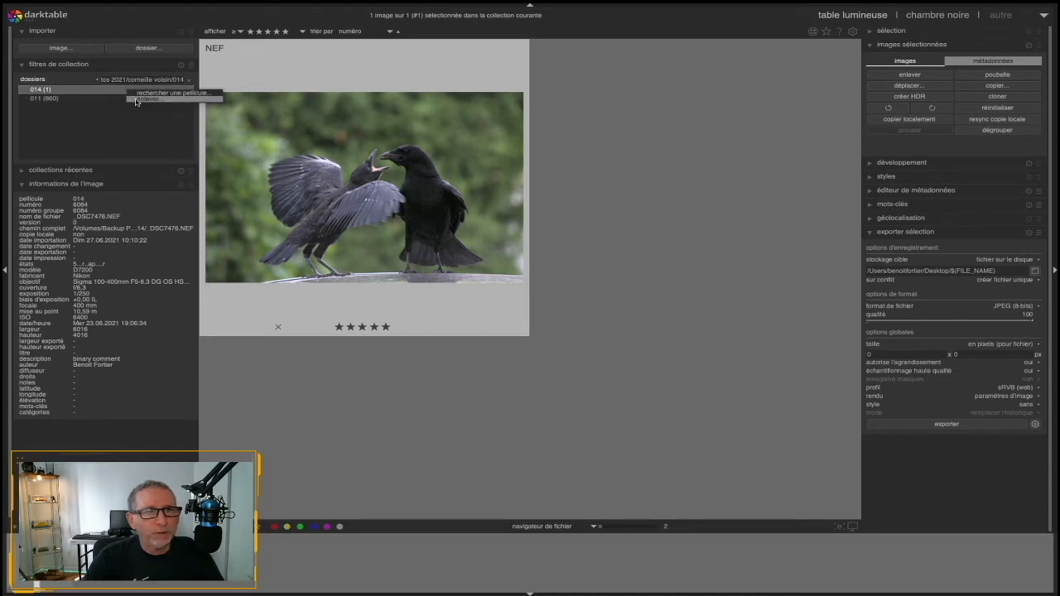
{"action": "left_click", "coordinate": [73, 100]}
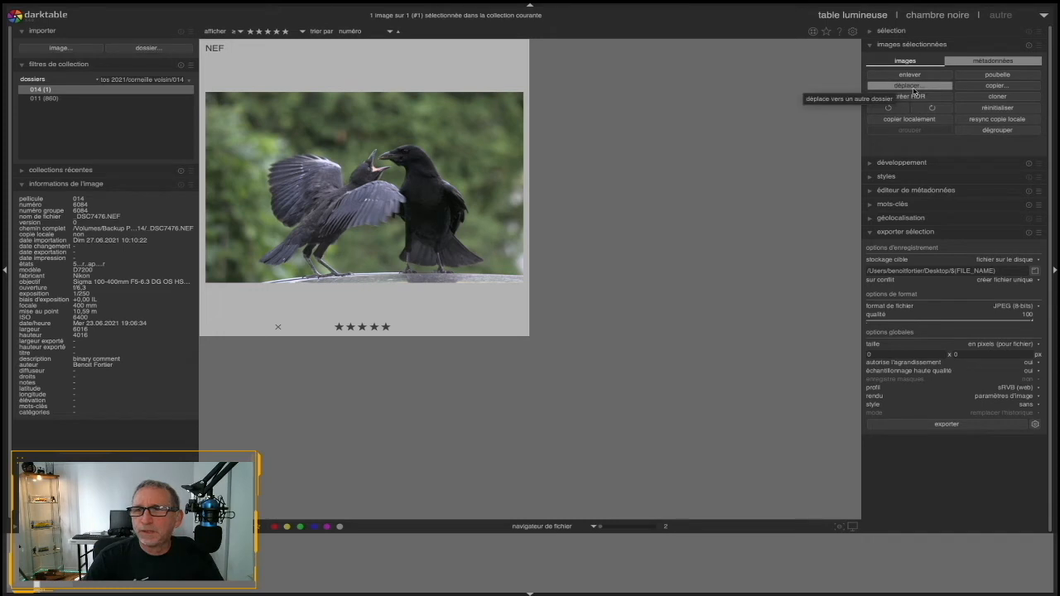
- Clone the selected crow photo and remove the clone from the collection
{"action": "left_click", "coordinate": [997, 98]}
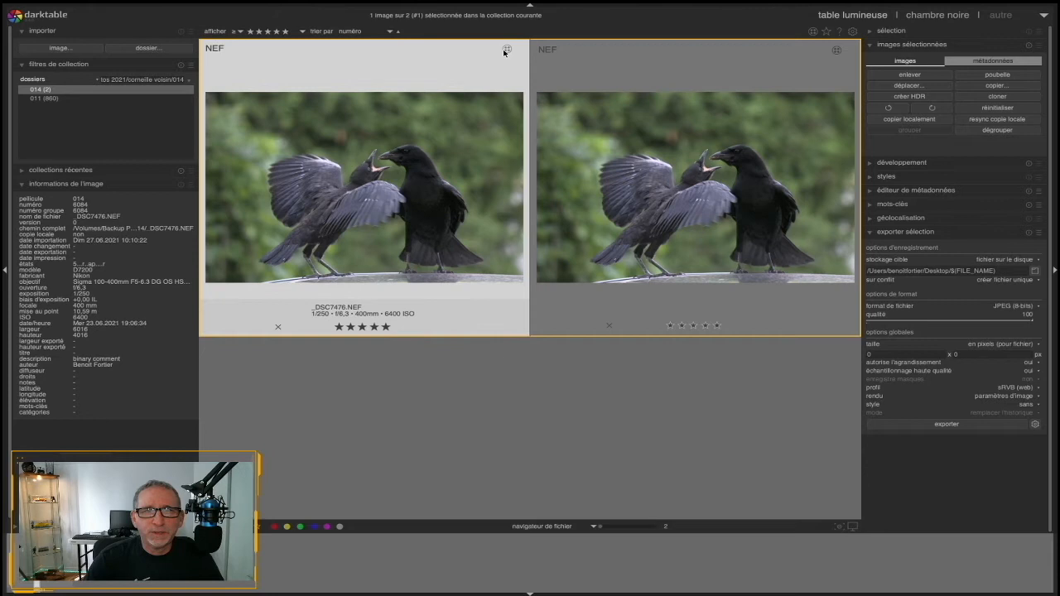
{"action": "left_click", "coordinate": [803, 73]}
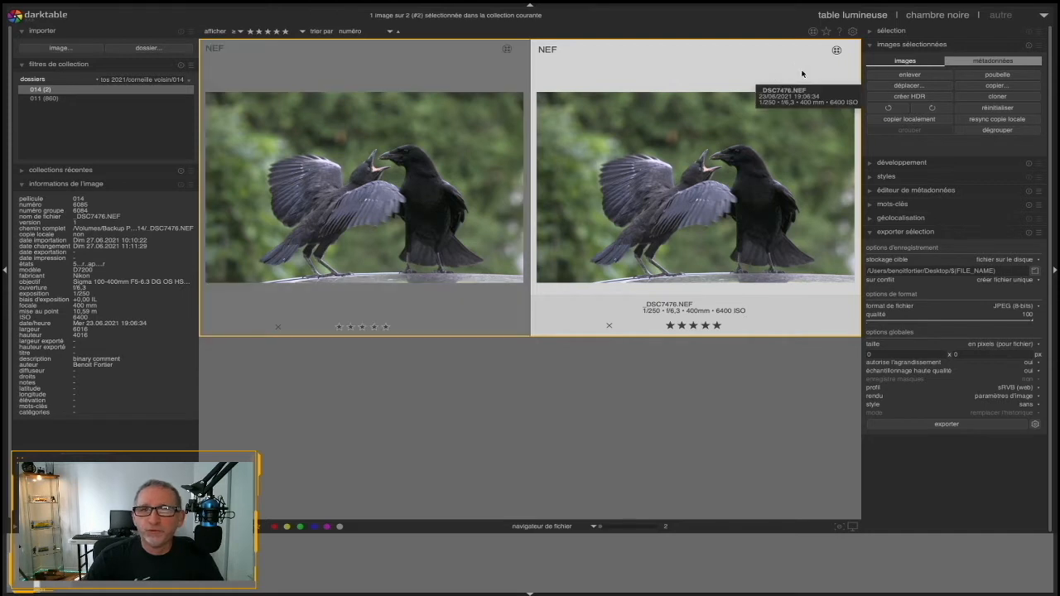
{"action": "left_click", "coordinate": [918, 76]}
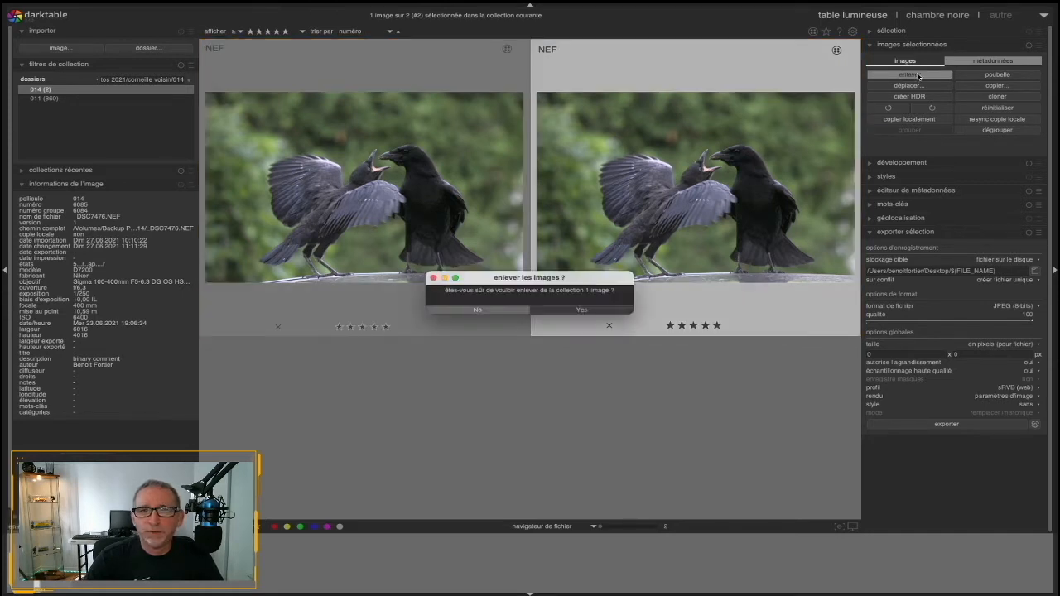
{"action": "left_click", "coordinate": [584, 310]}
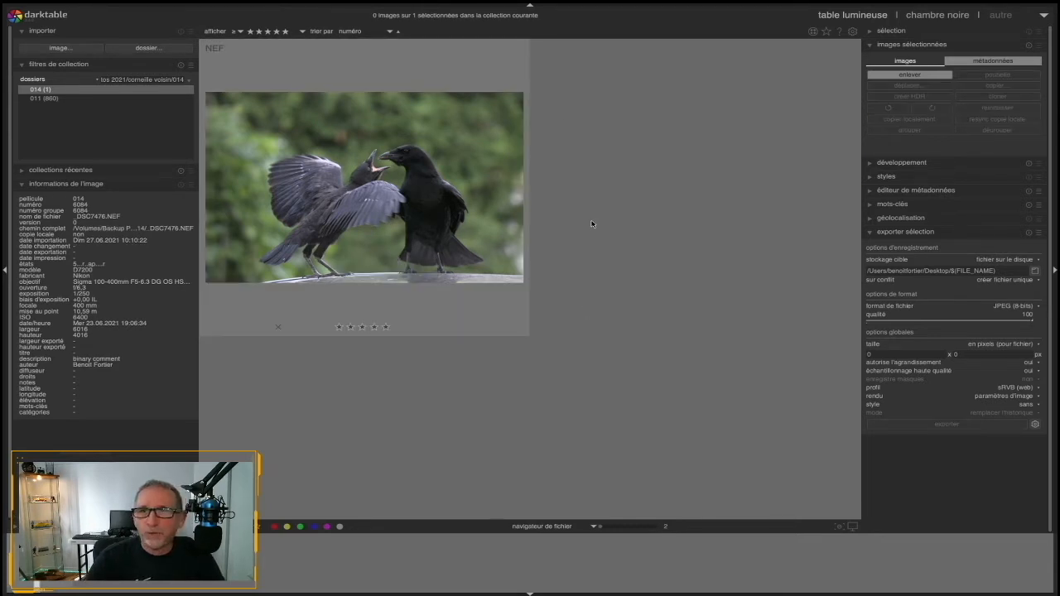
- Open the two-crow photo in the darkroom and view the snapshot option and edit history
{"action": "left_click", "coordinate": [375, 170]}
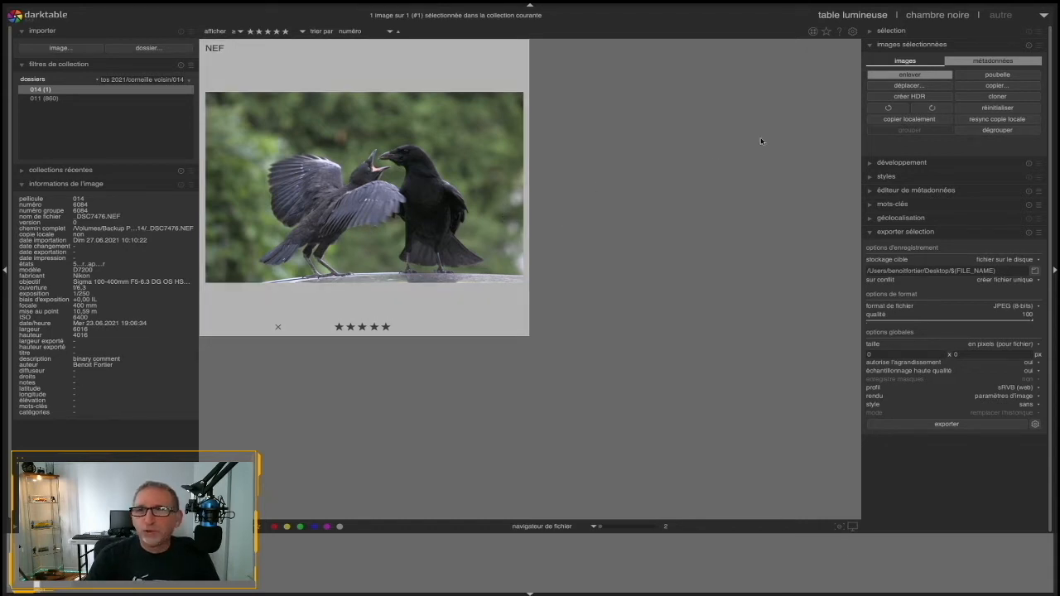
{"action": "left_click", "coordinate": [950, 18]}
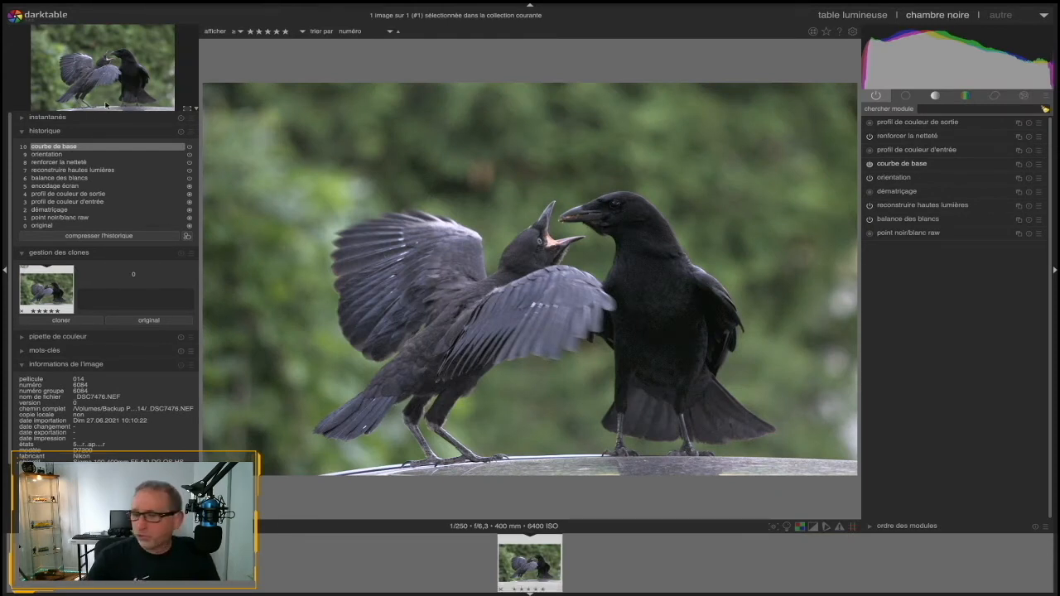
{"action": "left_click", "coordinate": [26, 121]}
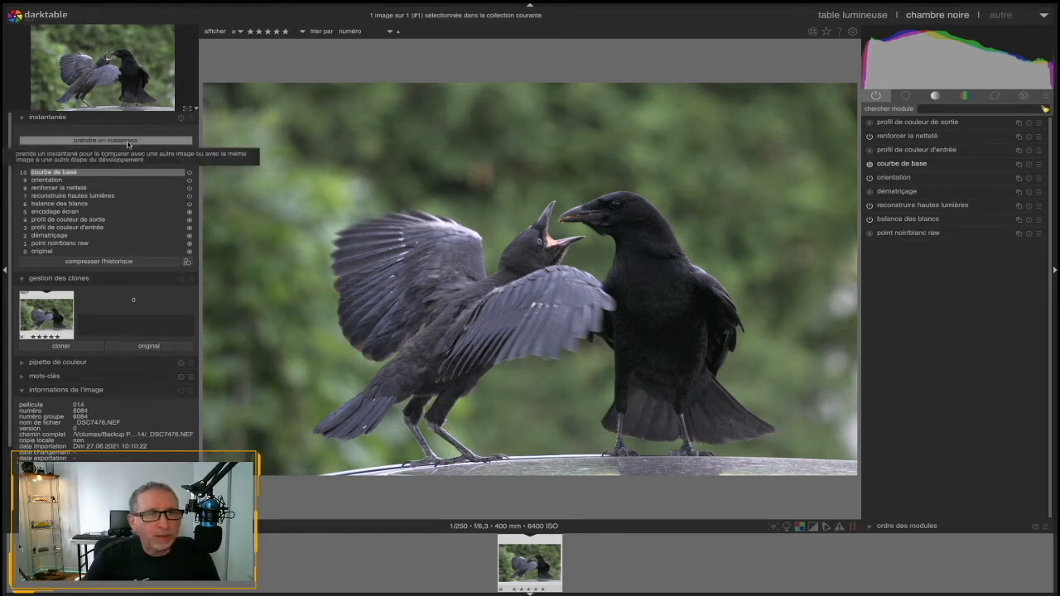
{"action": "left_click", "coordinate": [83, 117]}
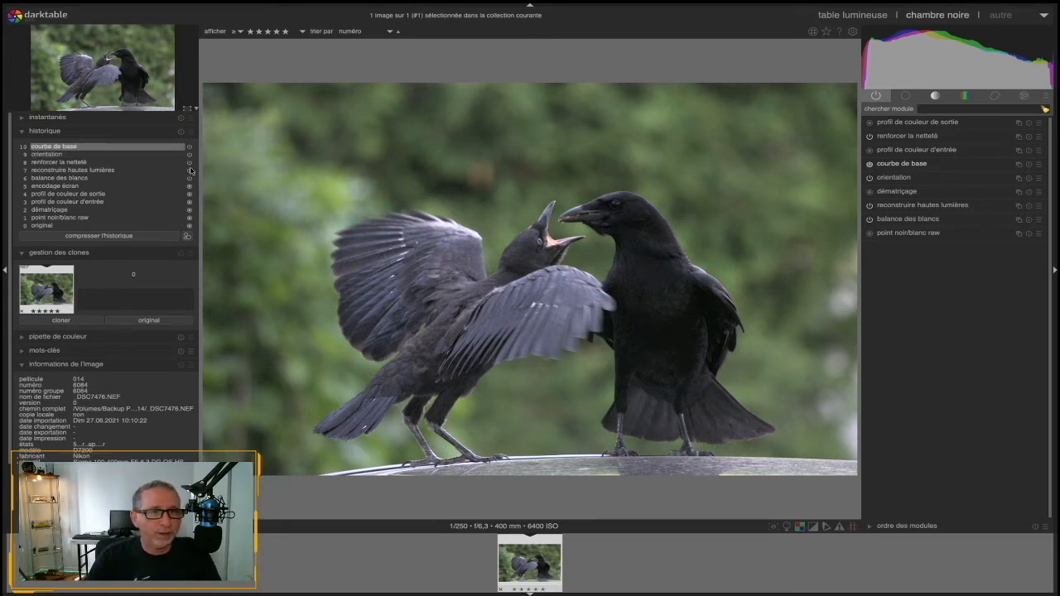
{"action": "mouse_move", "coordinate": [193, 151]}
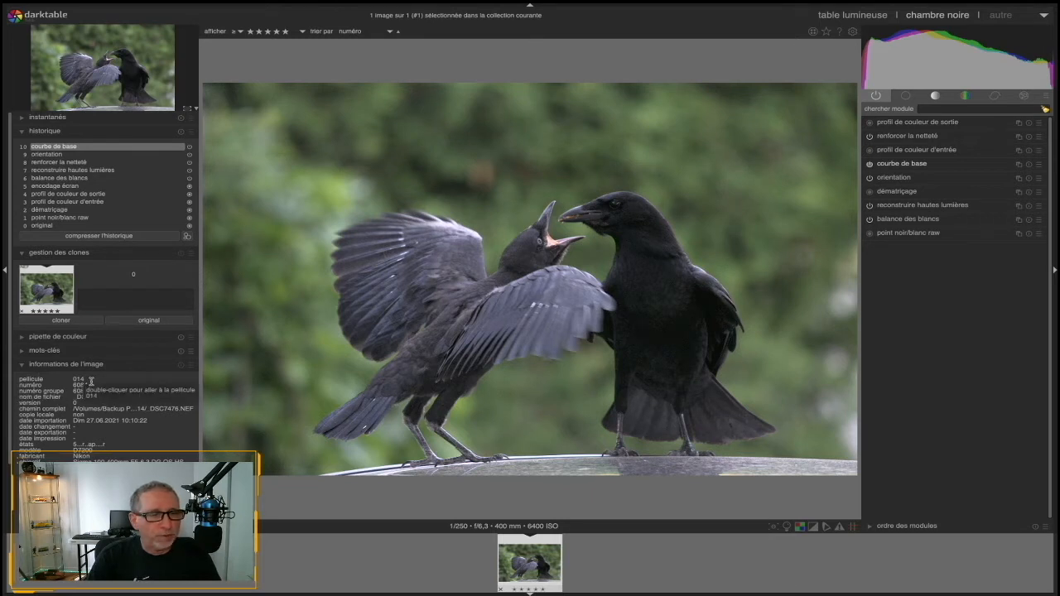
{"action": "left_click", "coordinate": [262, 31]}
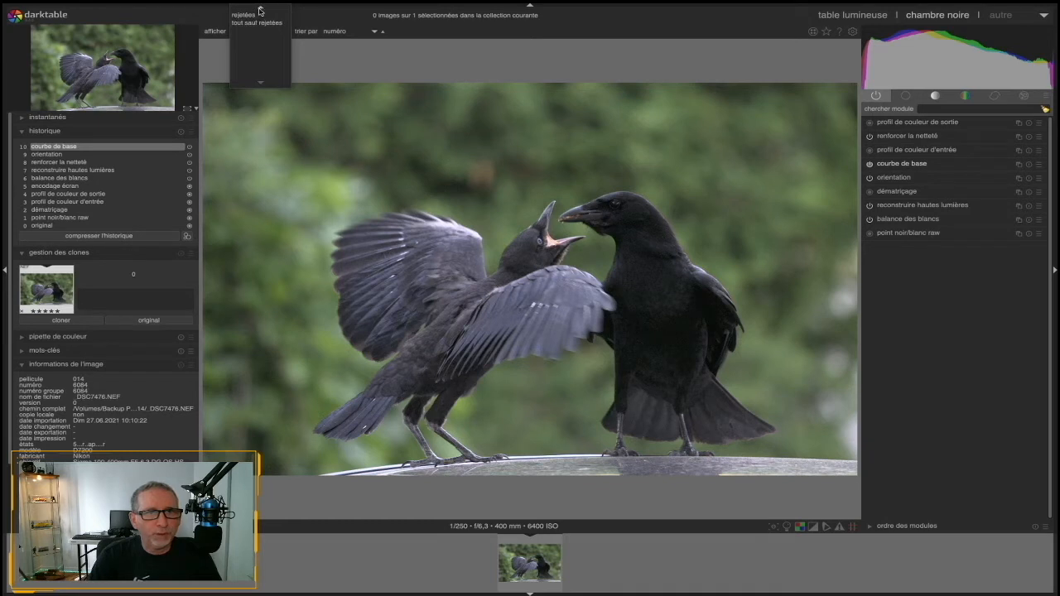
{"action": "left_click", "coordinate": [258, 64]}
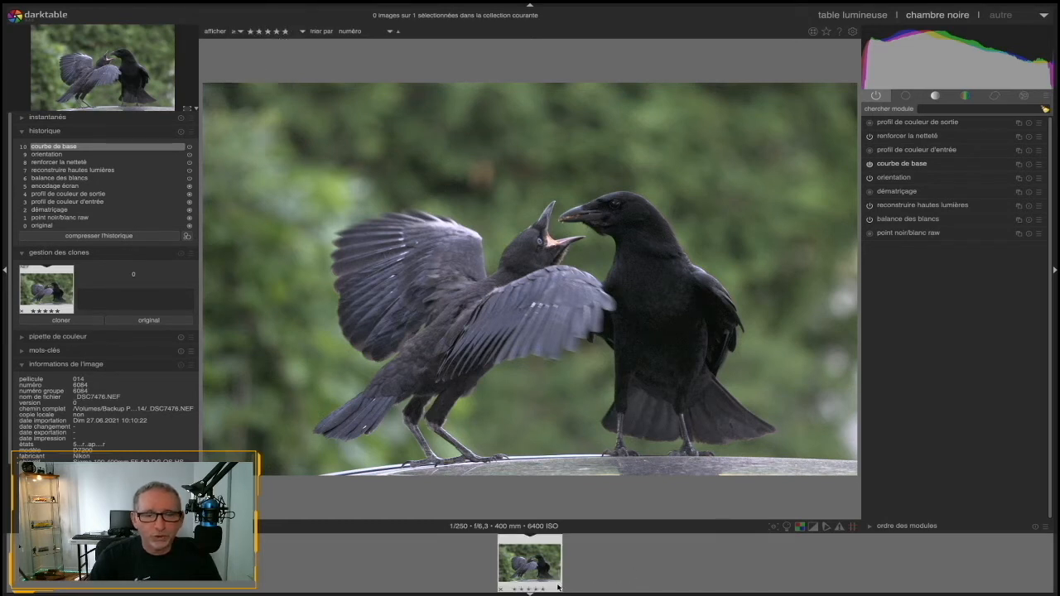
{"action": "left_click", "coordinate": [389, 31]}
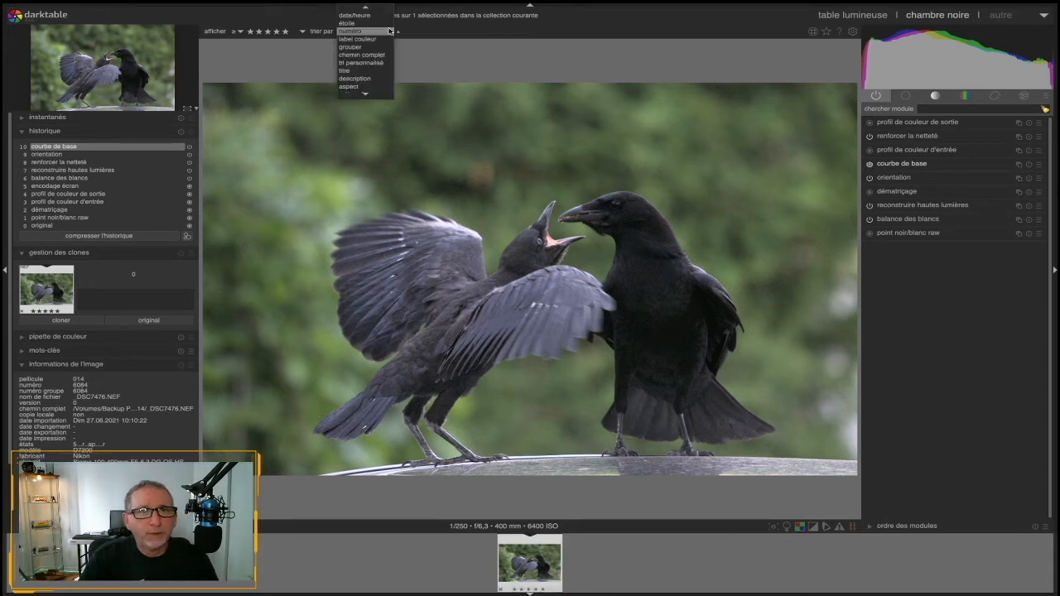
{"action": "left_click", "coordinate": [655, 12]}
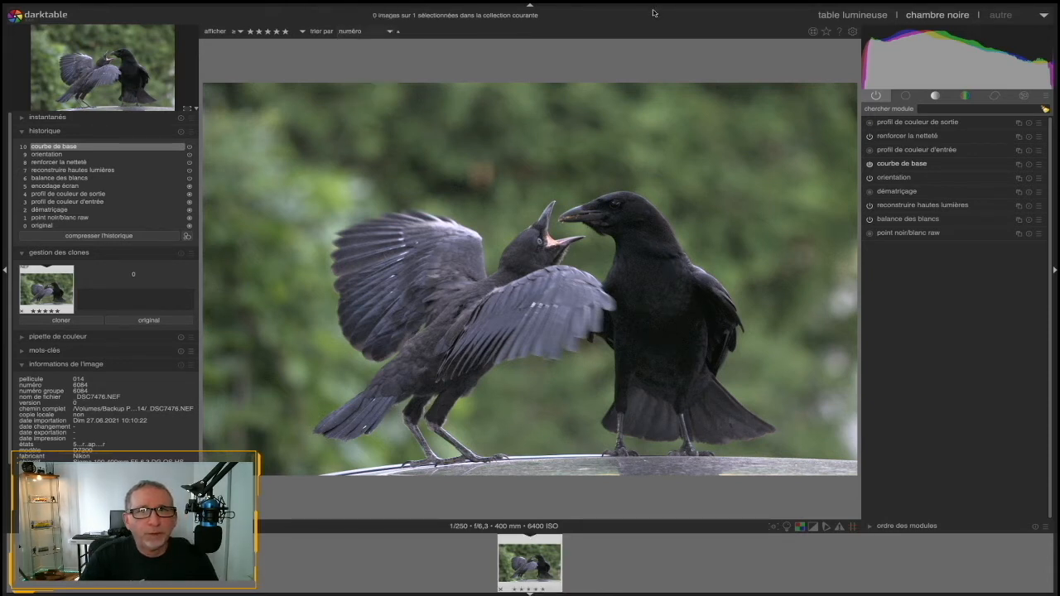
{"action": "left_click", "coordinate": [827, 32]}
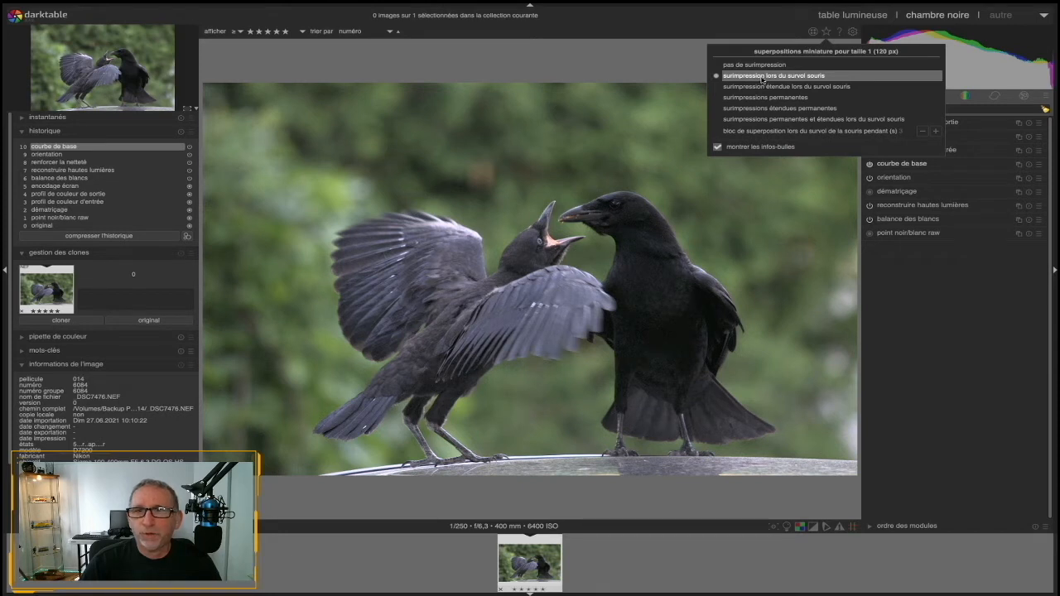
{"action": "left_click", "coordinate": [742, 20]}
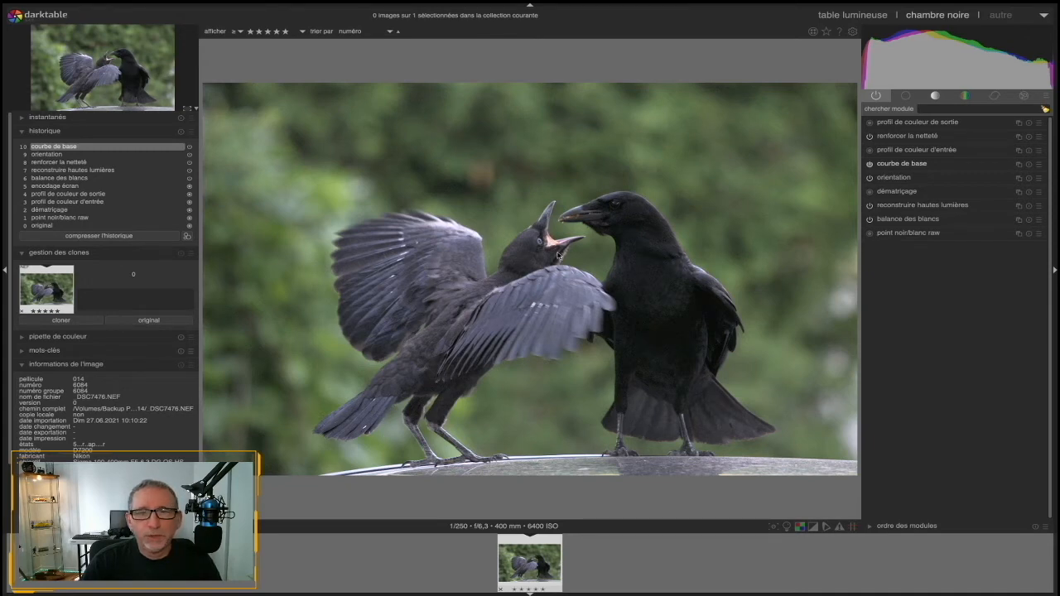
- Examine the young crow's head and open beak at 100% zoom
{"action": "scroll", "coordinate": [557, 255], "scroll_direction": "up", "scroll_amount": 5}
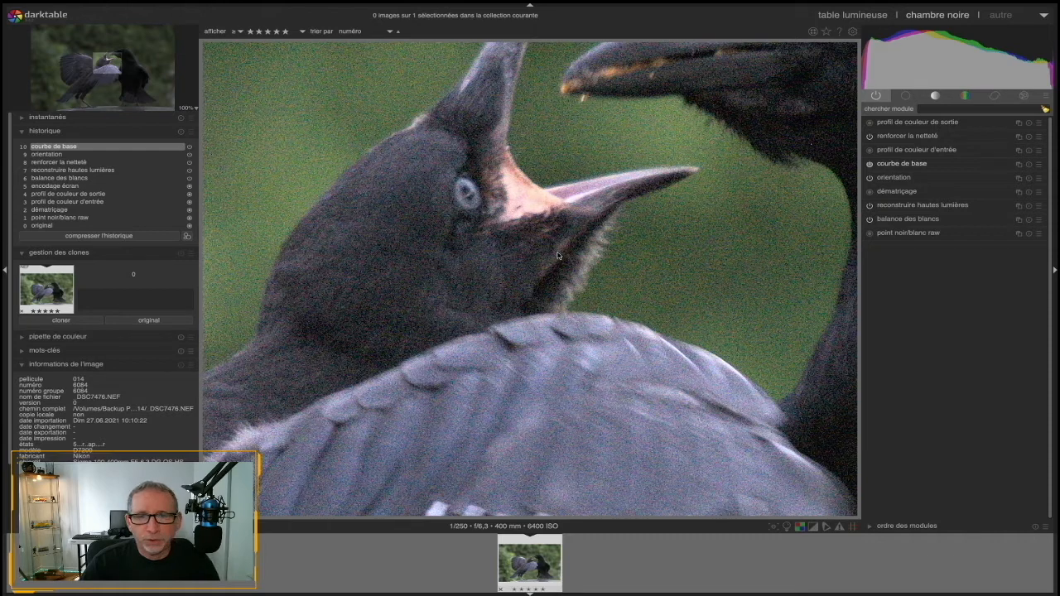
- Zoom out to the whole crow photo and look over the categories in the preferences
{"action": "scroll", "coordinate": [557, 255], "scroll_direction": "down", "scroll_amount": 5}
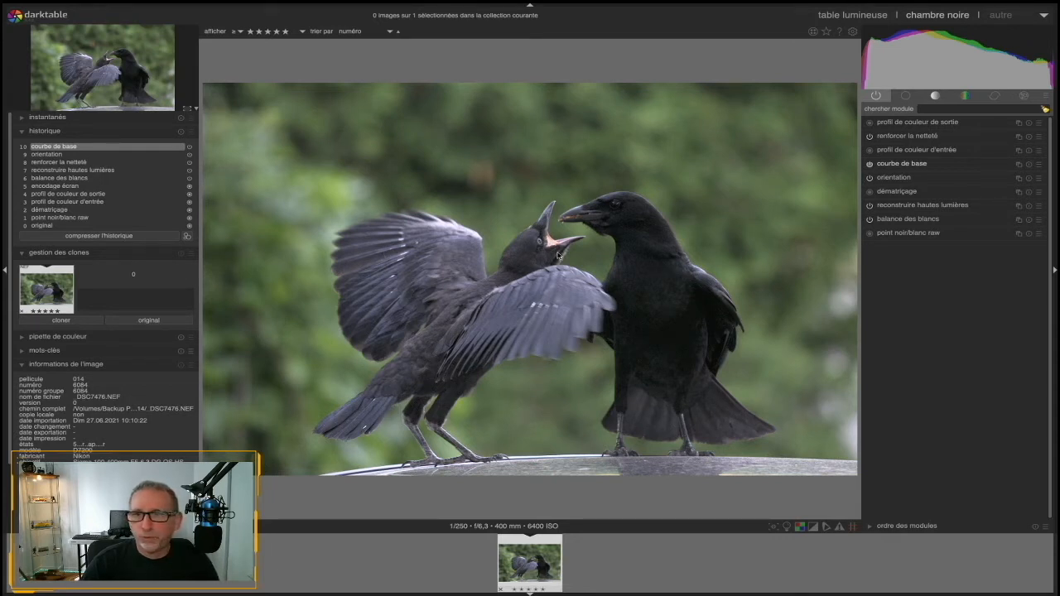
{"action": "left_click", "coordinate": [852, 34]}
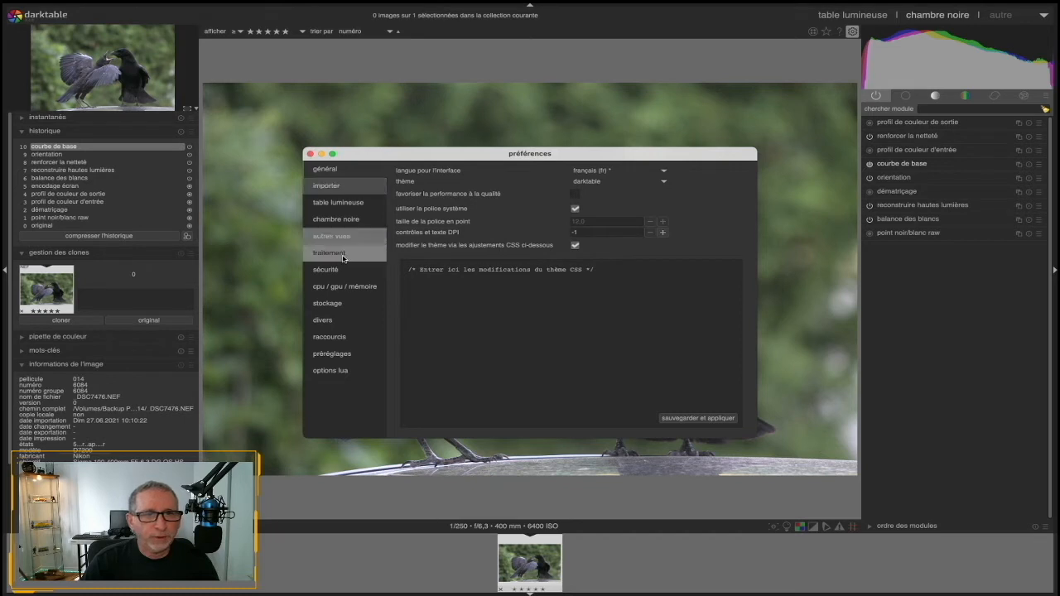
{"action": "key", "text": "Escape"}
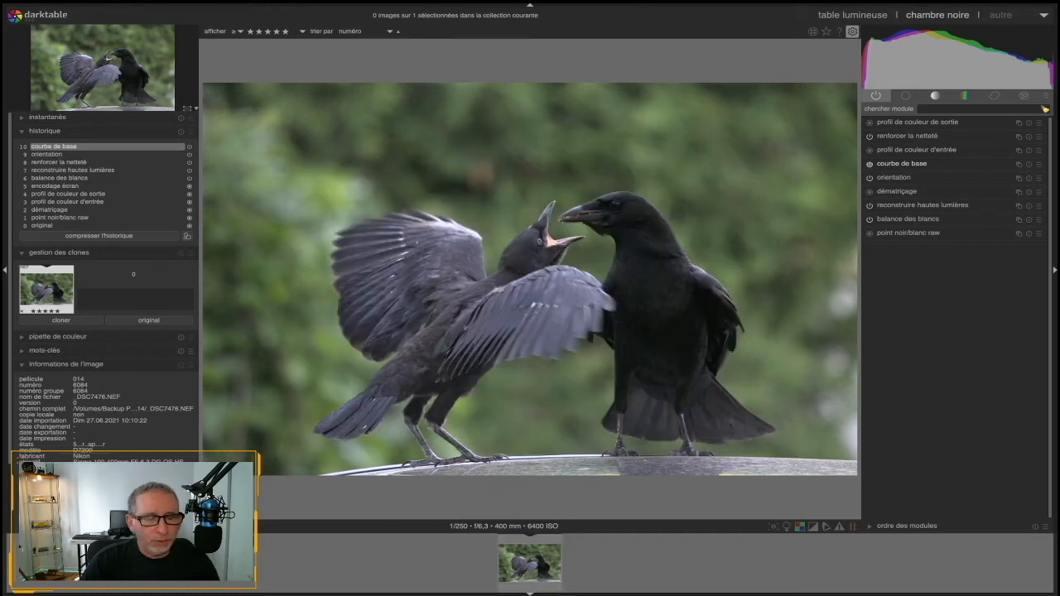
- Open the darkroom preview in a second window and return to the main darkroom window
{"action": "left_click", "coordinate": [224, 526]}
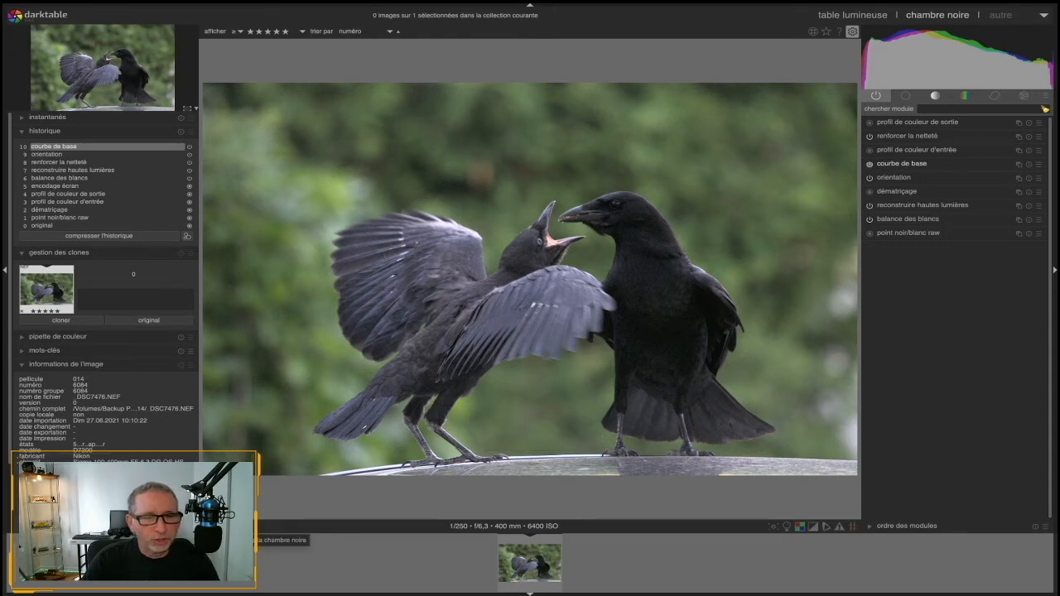
{"action": "left_click", "coordinate": [243, 526]}
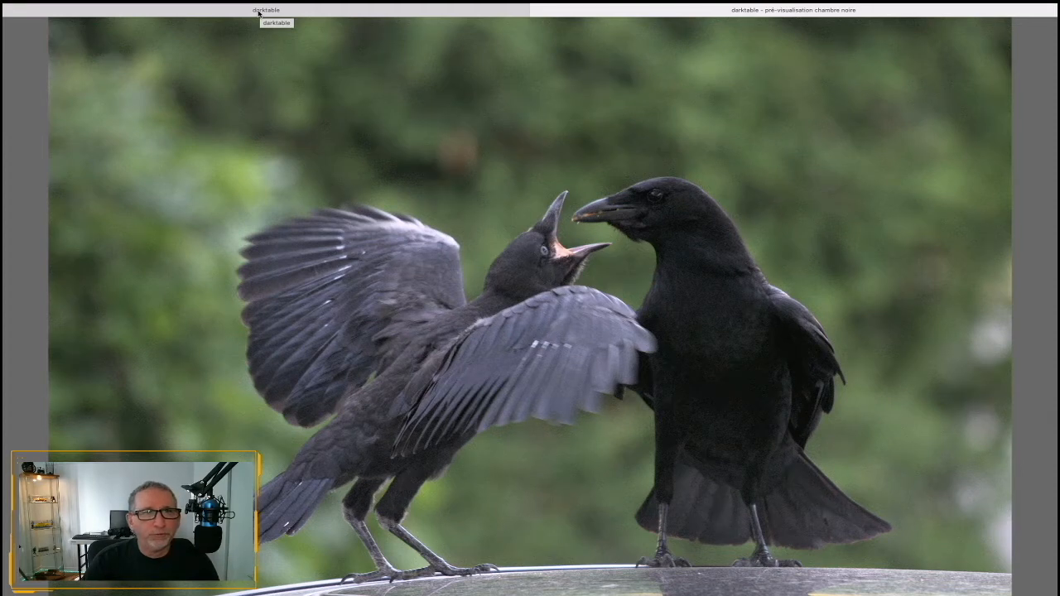
{"action": "left_click", "coordinate": [259, 10]}
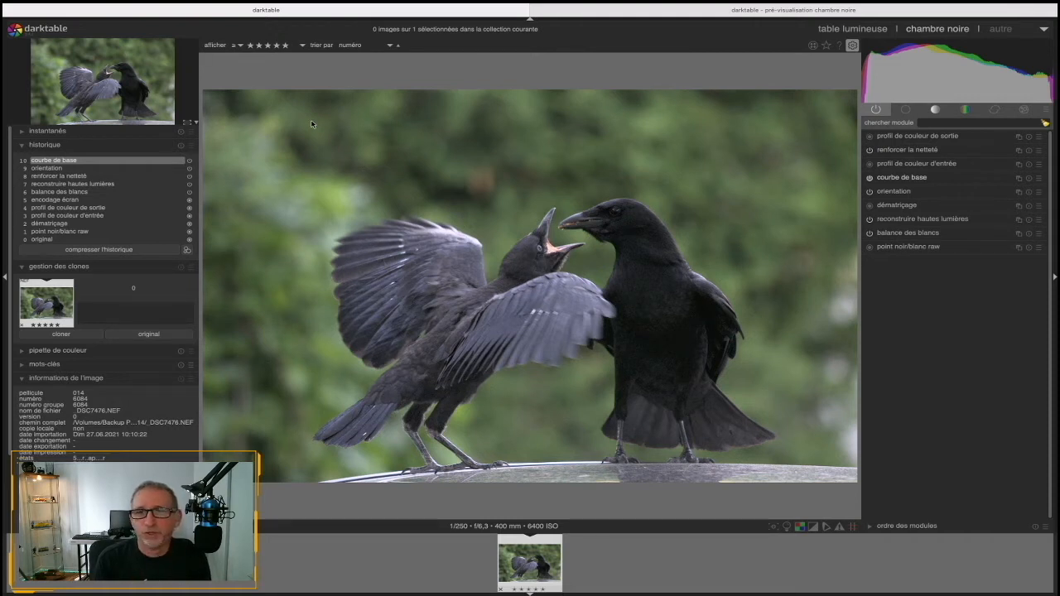
- View the photo with focus peaking and with ISO 12646 colour assessment conditions, switching each mode off again
{"action": "left_click", "coordinate": [772, 526]}
{"action": "left_click", "coordinate": [772, 527]}
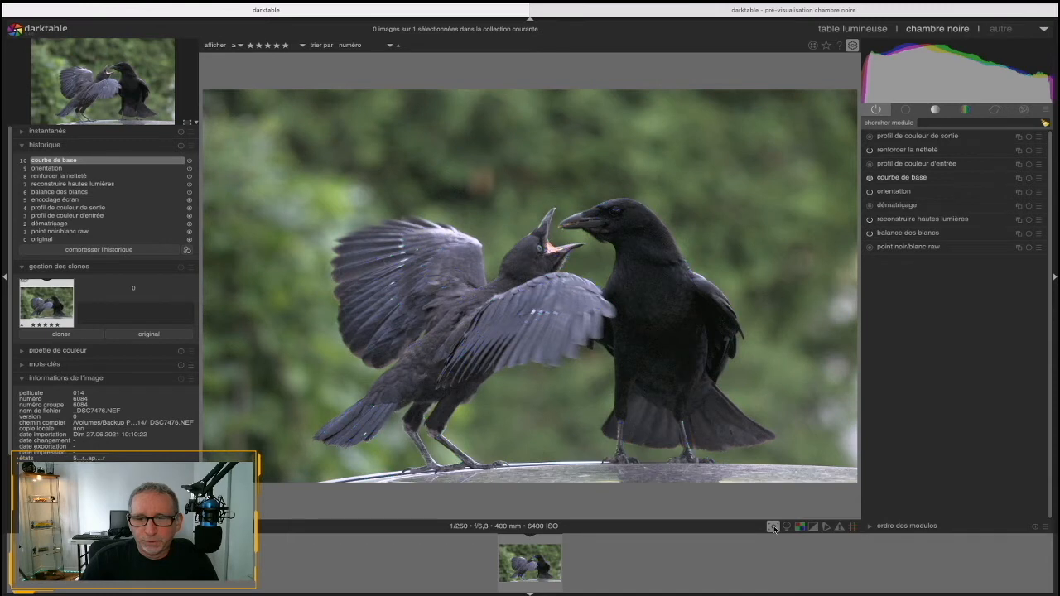
{"action": "left_click", "coordinate": [772, 527]}
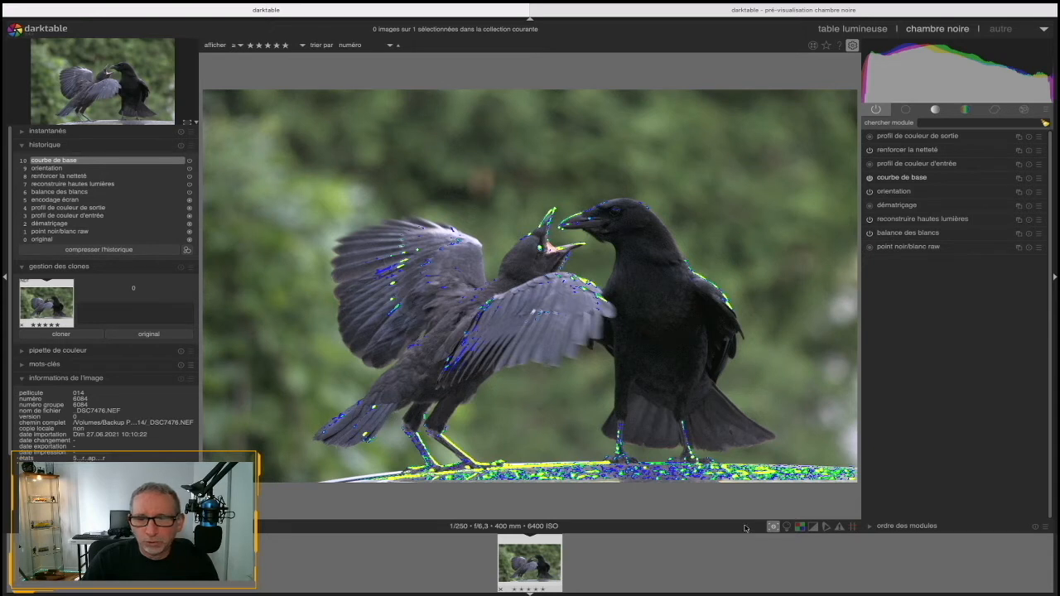
{"action": "left_click", "coordinate": [772, 527]}
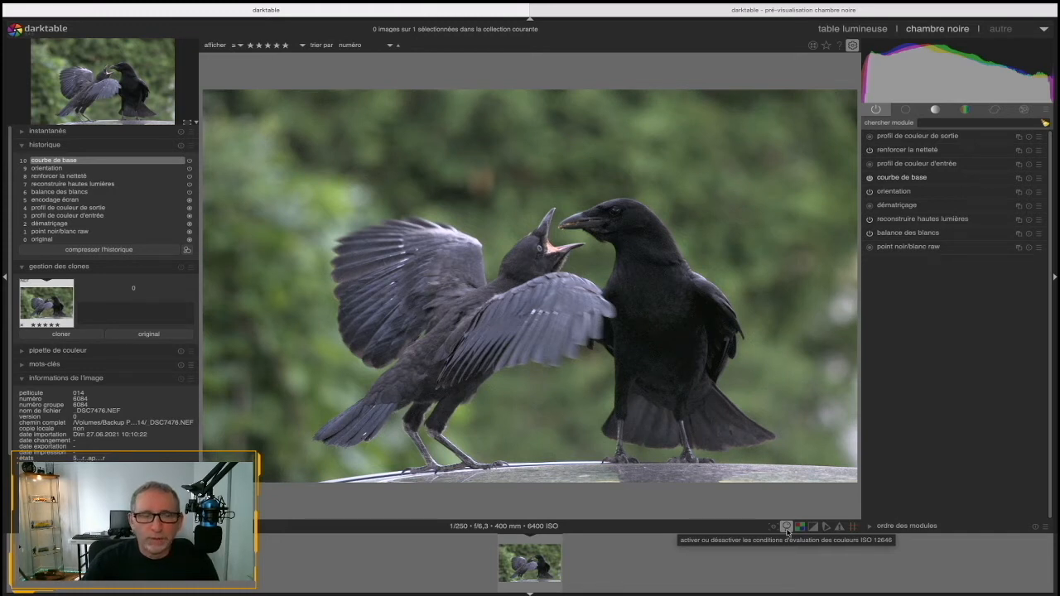
{"action": "left_click", "coordinate": [787, 530]}
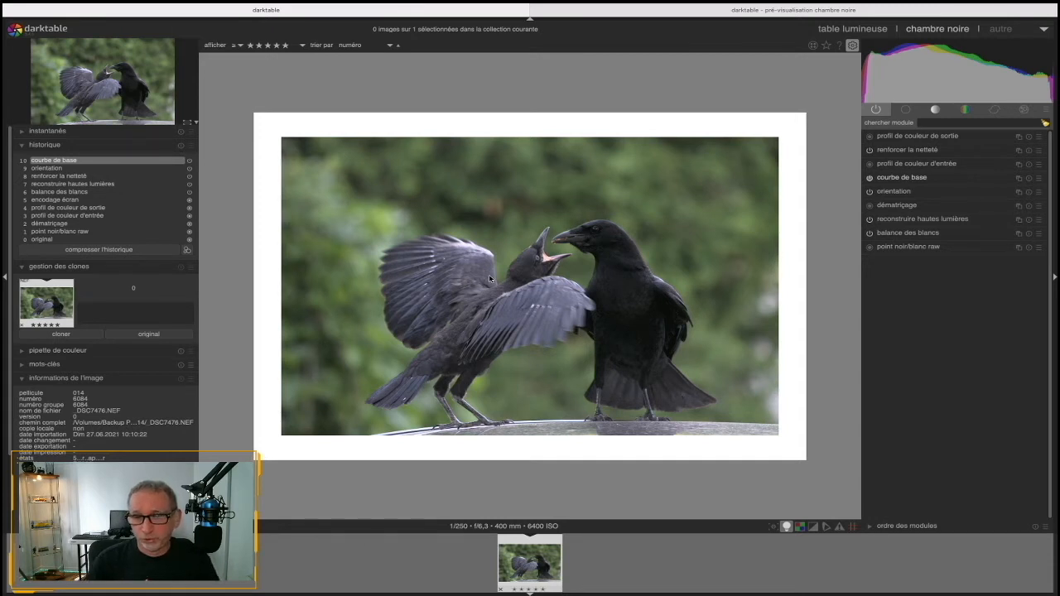
{"action": "left_click", "coordinate": [786, 527]}
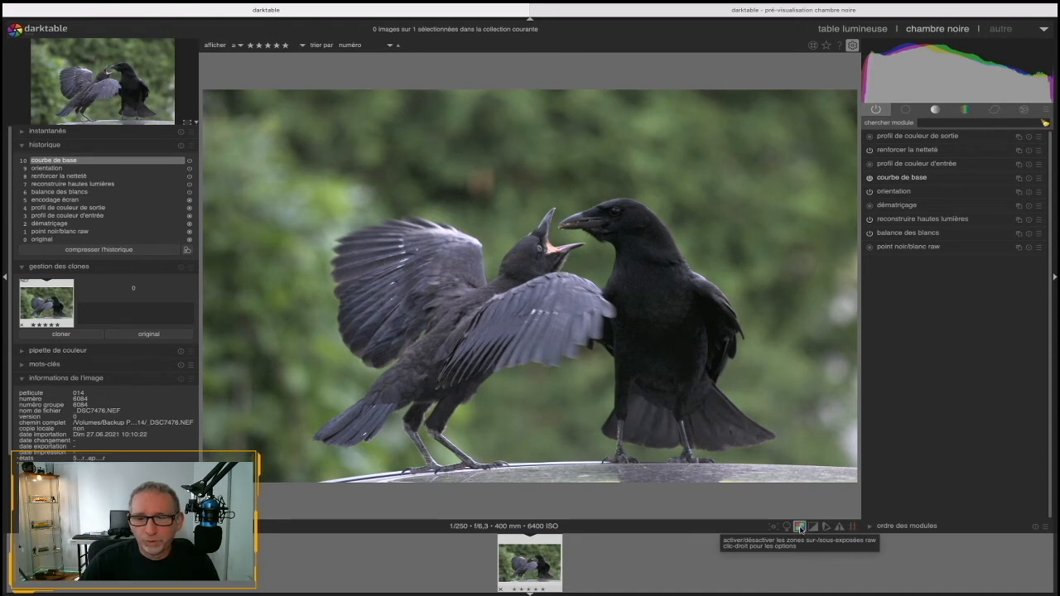
- Check the photo with the raw overexposure indicator and its options, and with the clipping indicator, switching both off again
{"action": "right_click", "coordinate": [800, 529]}
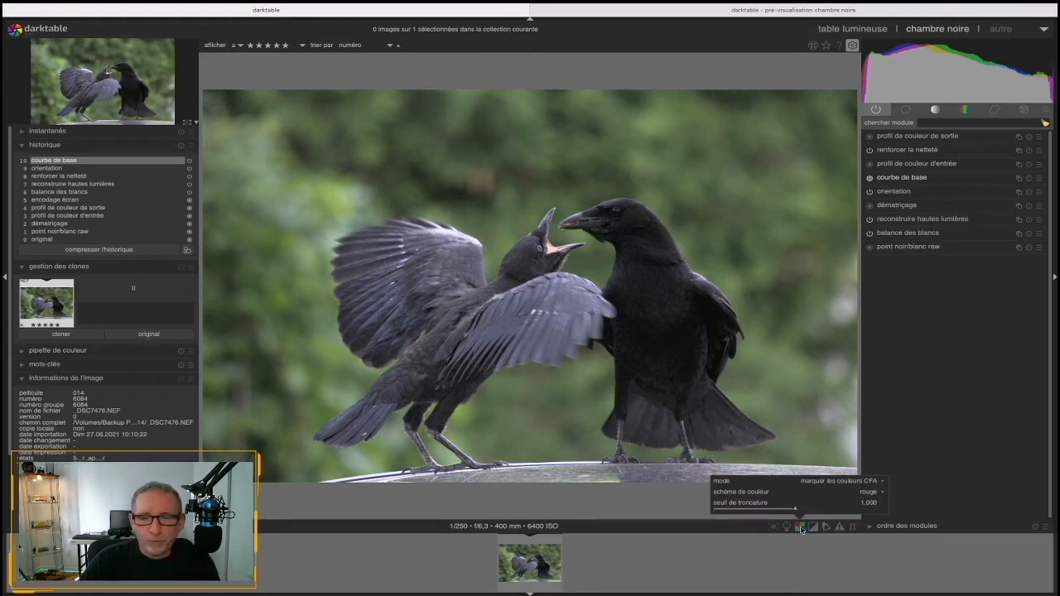
{"action": "left_click", "coordinate": [800, 530]}
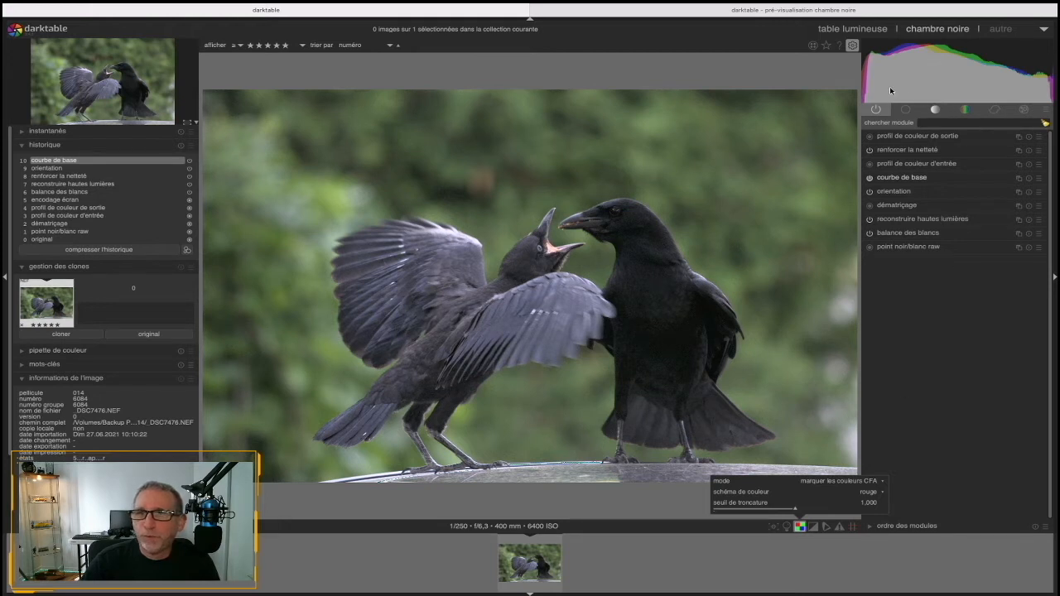
{"action": "left_click", "coordinate": [813, 527]}
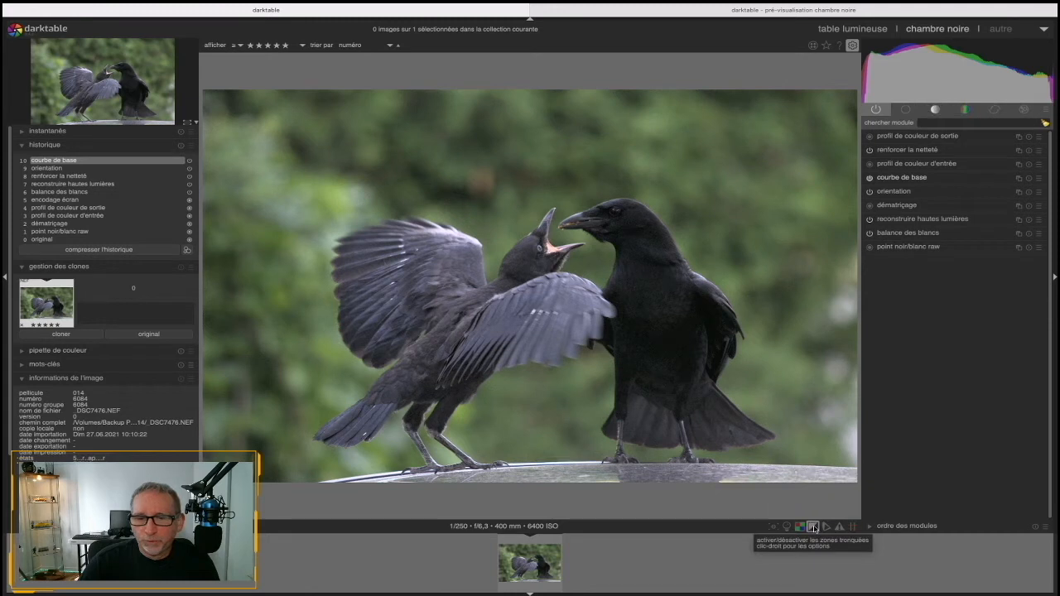
{"action": "left_click", "coordinate": [813, 527]}
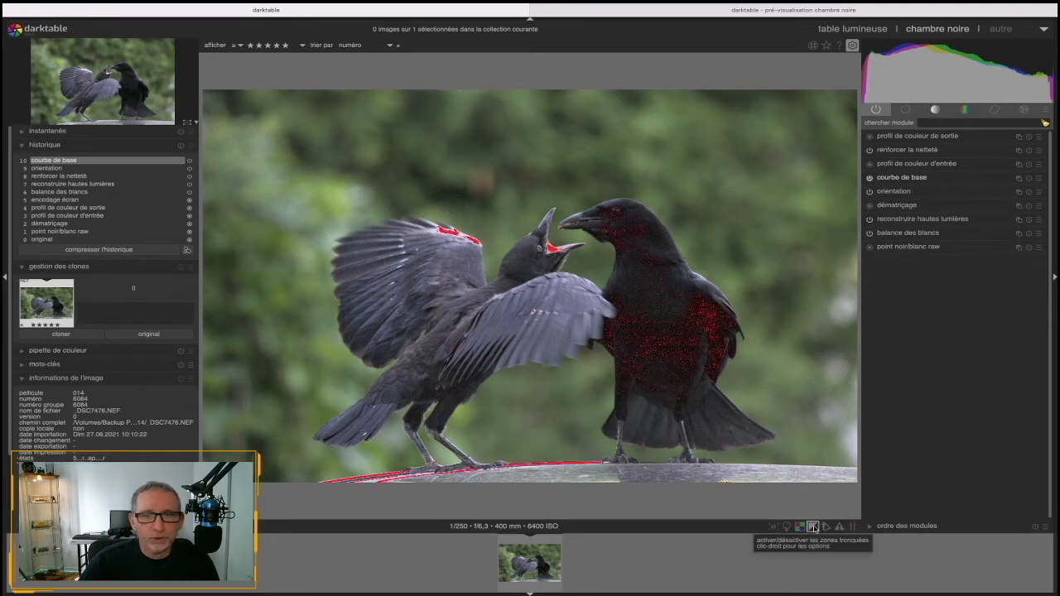
{"action": "left_click", "coordinate": [813, 528]}
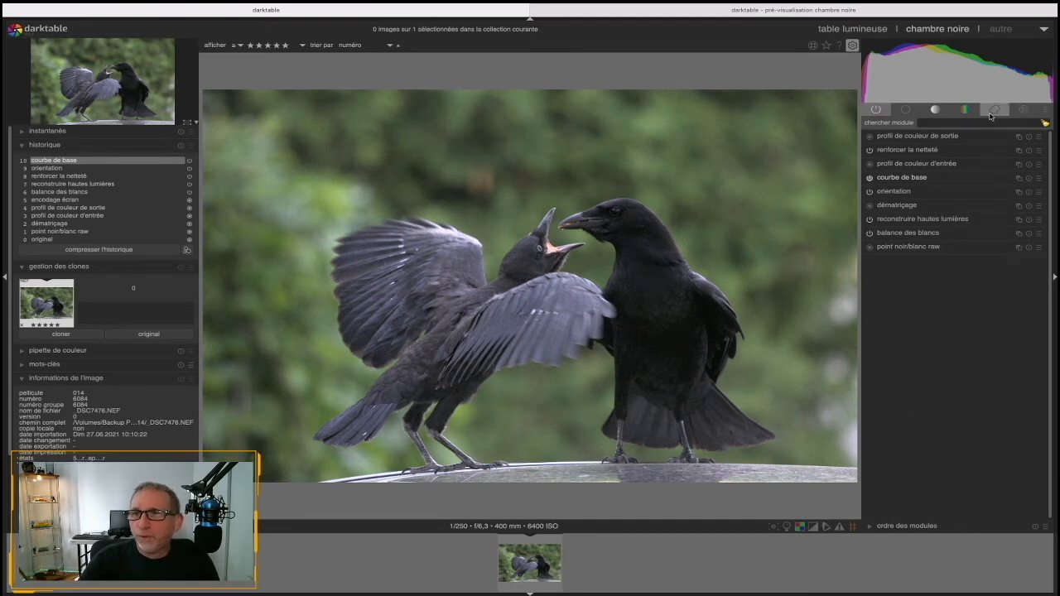
- Apply the "flux de travail : débutant" module group preset and return to "modules : tous"
{"action": "left_click", "coordinate": [1046, 111]}
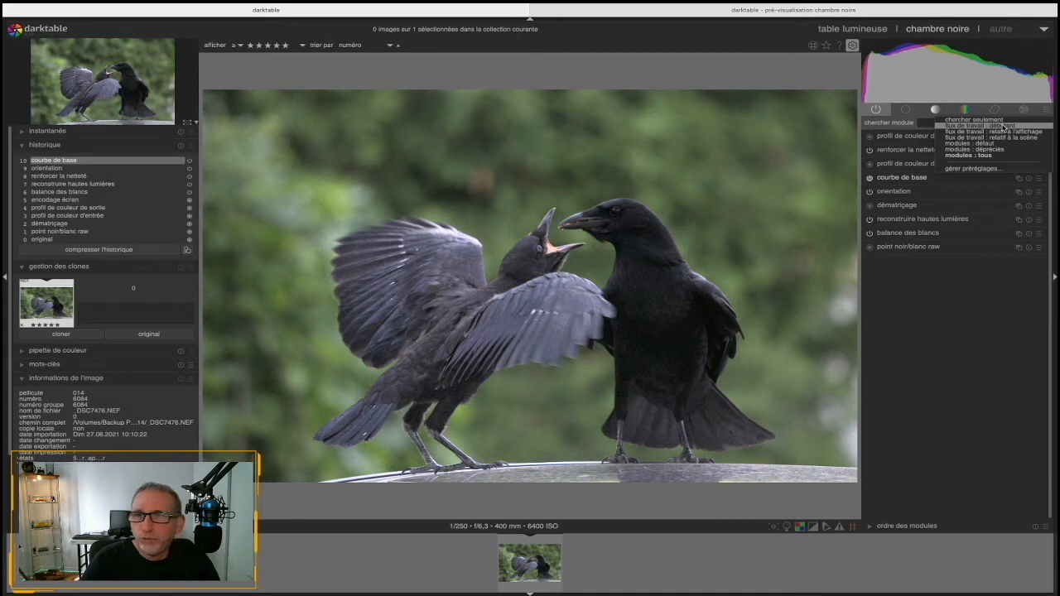
{"action": "left_click", "coordinate": [1002, 127]}
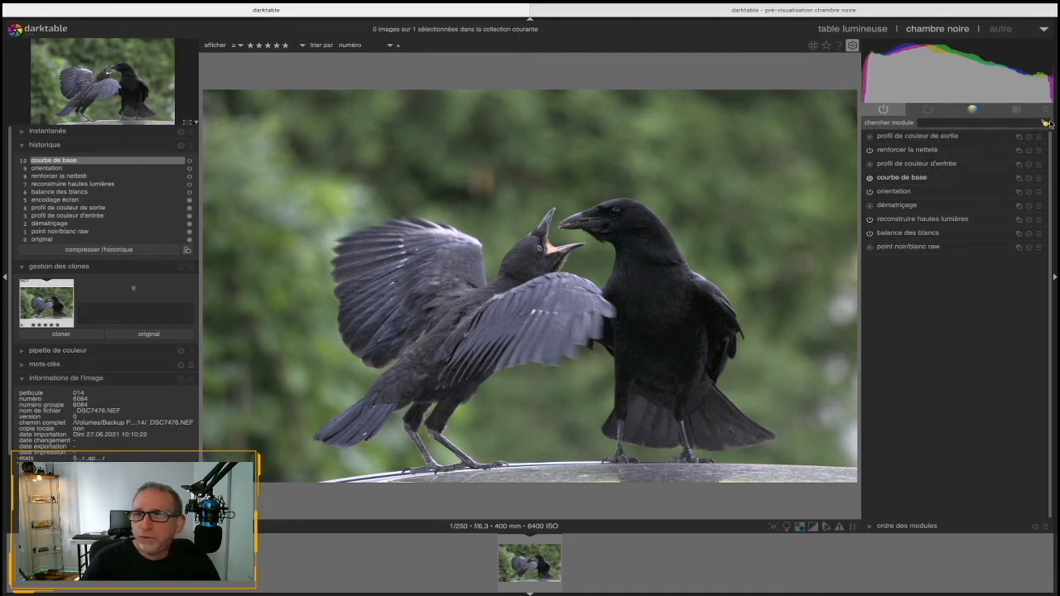
{"action": "left_click", "coordinate": [1046, 110]}
{"action": "left_click", "coordinate": [1003, 156]}
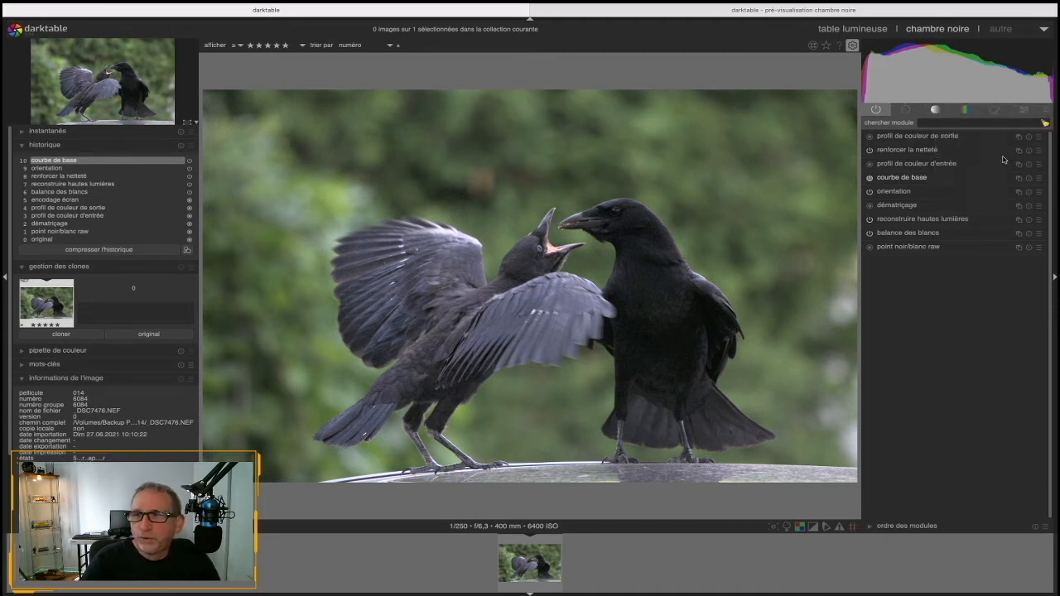
- Try the "flux de travail : relatif à l'affichage" and "modules : dépréciés" presets, and restore the full six-group module layout
{"action": "left_click", "coordinate": [1046, 110]}
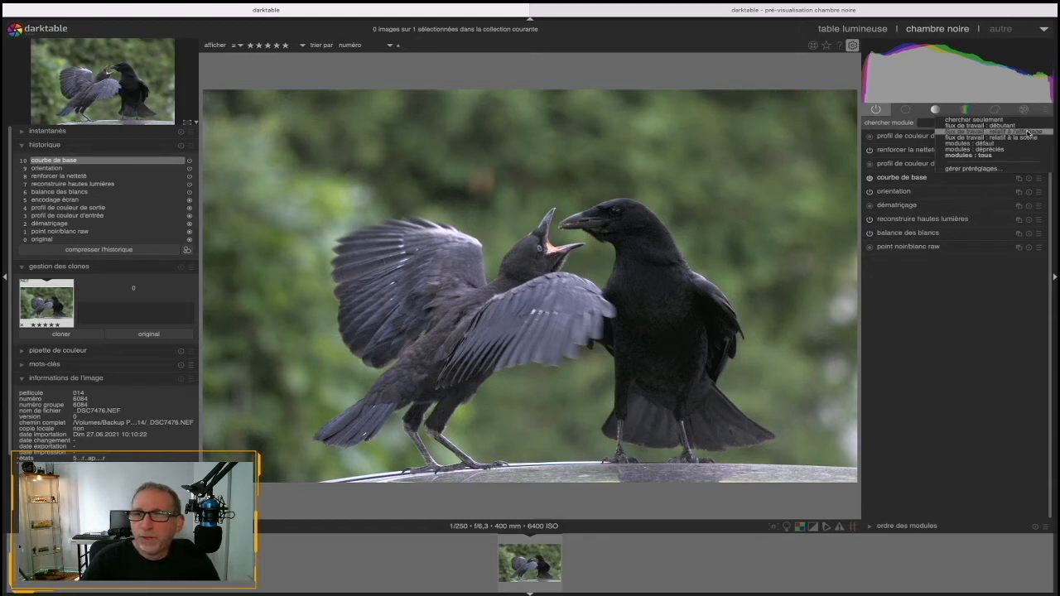
{"action": "left_click", "coordinate": [1027, 131]}
{"action": "left_click", "coordinate": [1046, 110]}
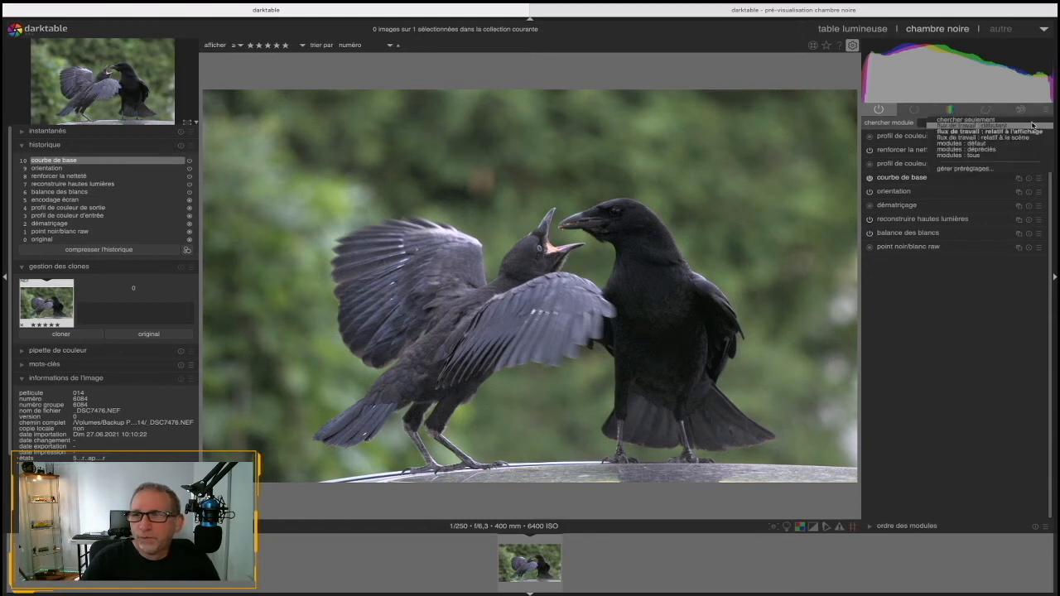
{"action": "left_click", "coordinate": [1021, 138]}
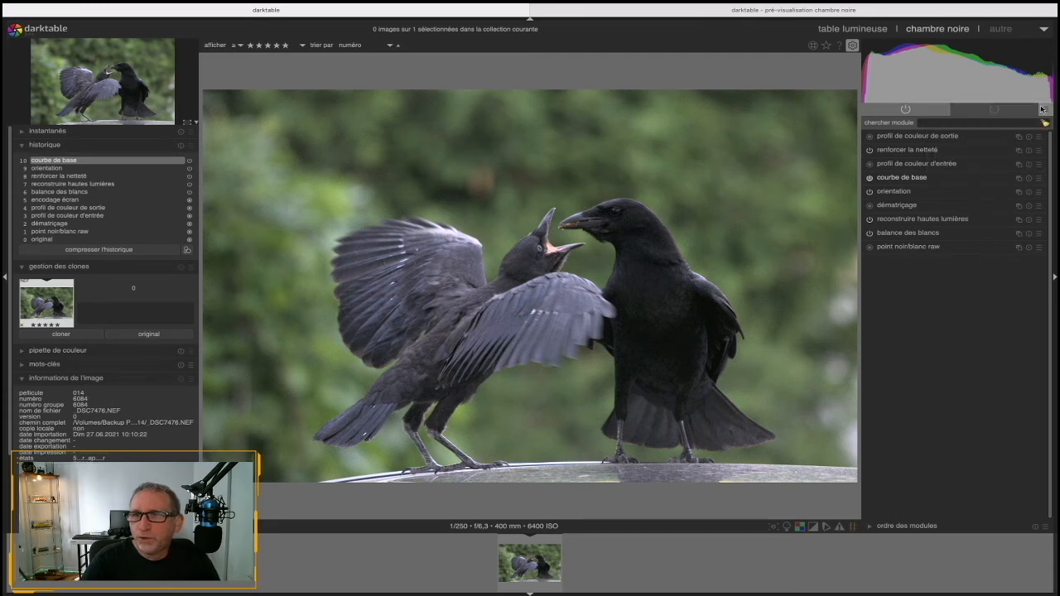
{"action": "left_click", "coordinate": [1043, 108]}
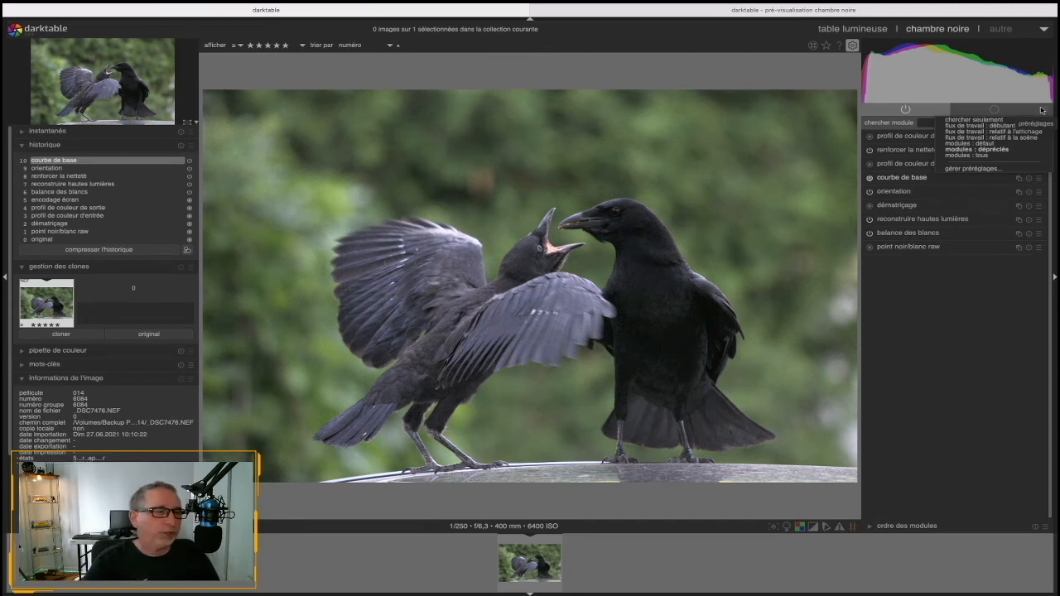
{"action": "left_click", "coordinate": [977, 143]}
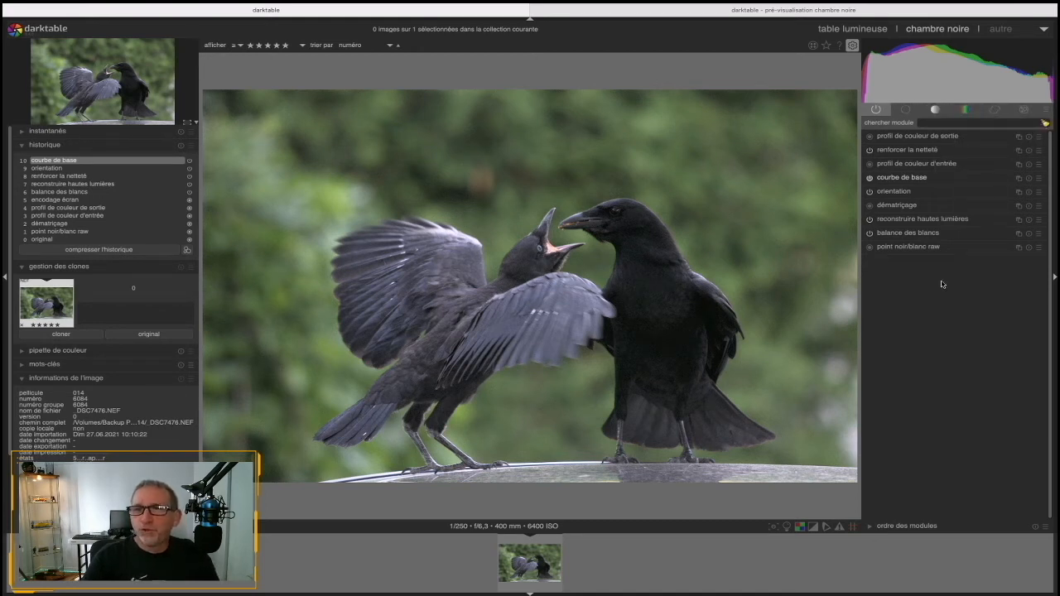
- Among the active modules, set the export profile of "profil de couleur de sortie" to sRVB (web) and collapse the module
{"action": "left_click", "coordinate": [875, 113]}
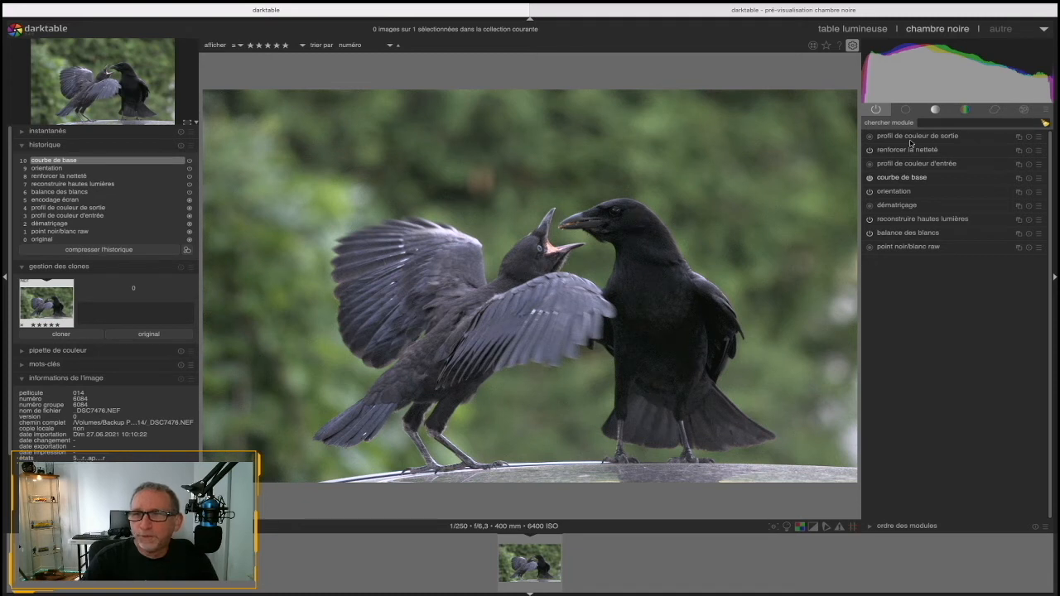
{"action": "left_click", "coordinate": [914, 138]}
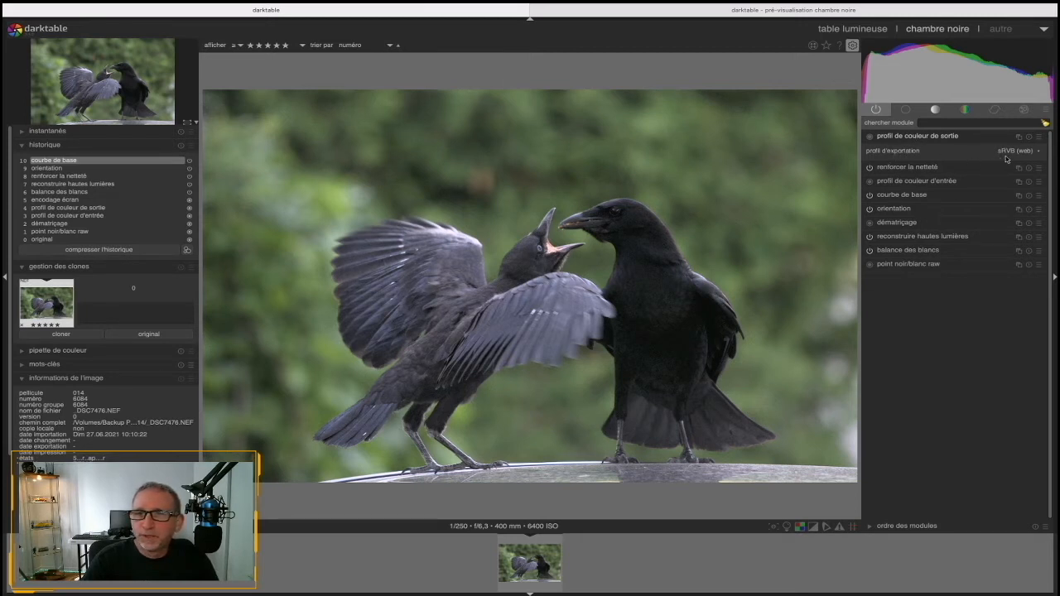
{"action": "left_click", "coordinate": [1038, 153]}
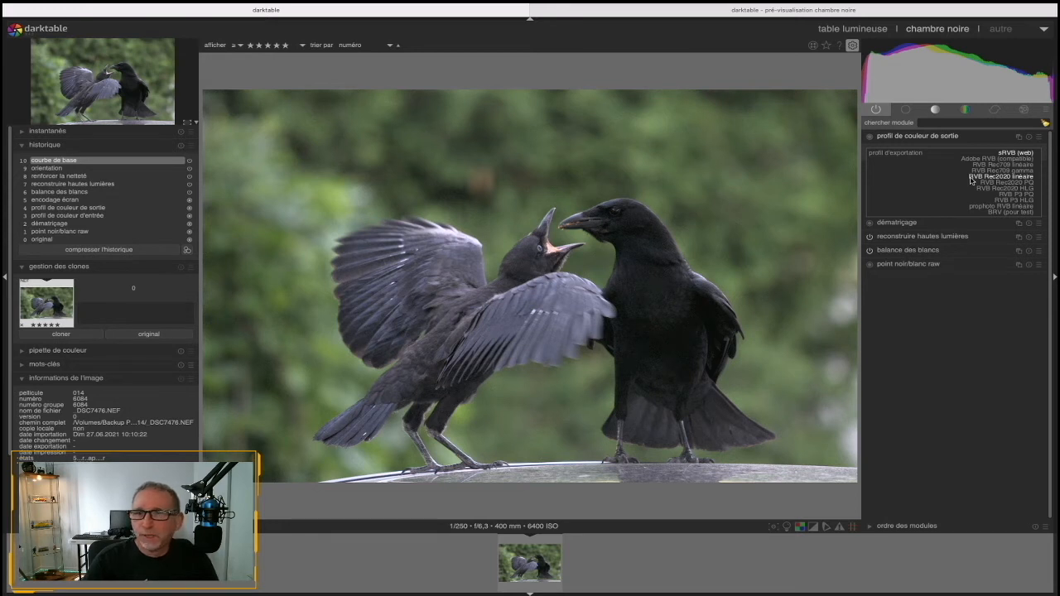
{"action": "left_click", "coordinate": [1012, 153]}
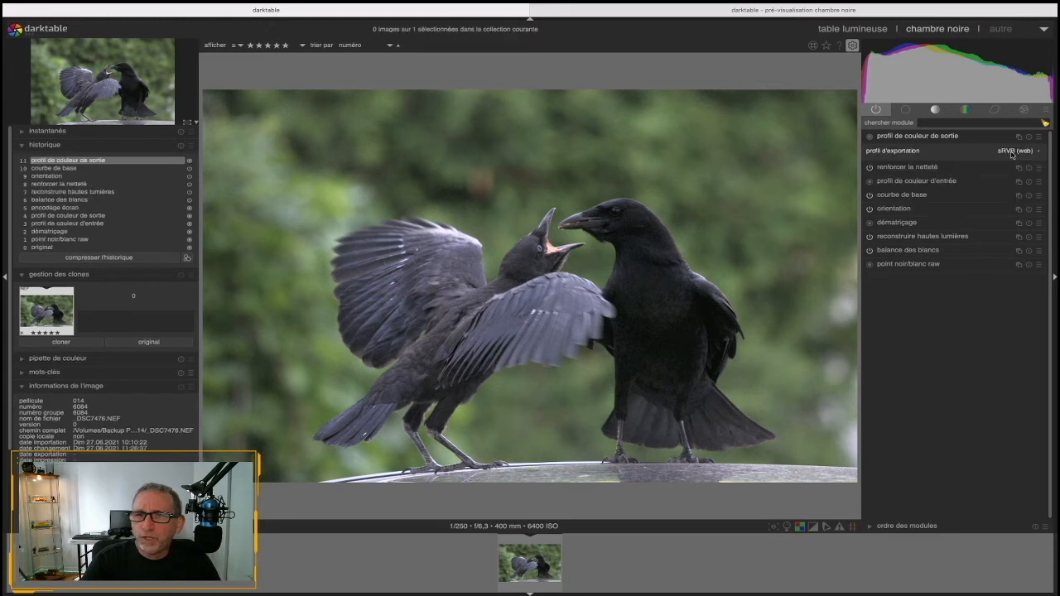
{"action": "left_click", "coordinate": [917, 137]}
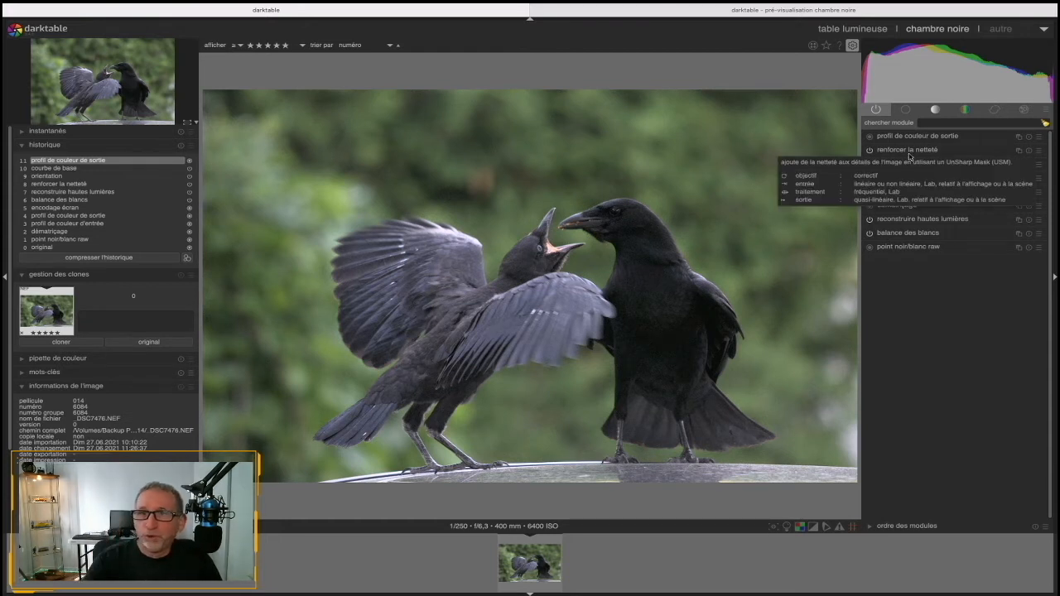
- Inspect the settings of "renforcer la netteté" and compare the photo with the module off and back on
{"action": "left_click", "coordinate": [910, 152]}
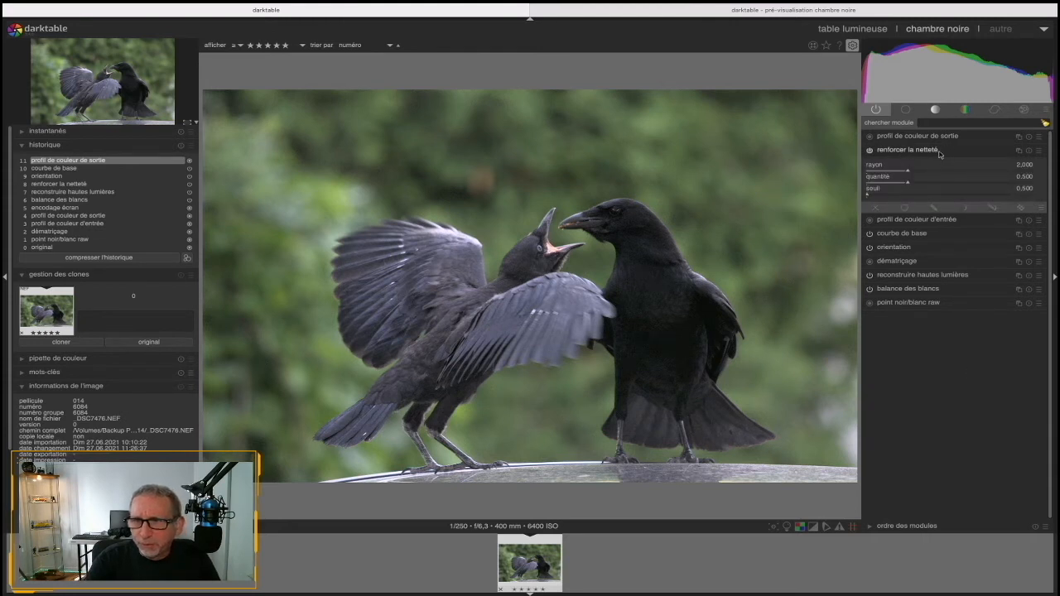
{"action": "left_click", "coordinate": [940, 153]}
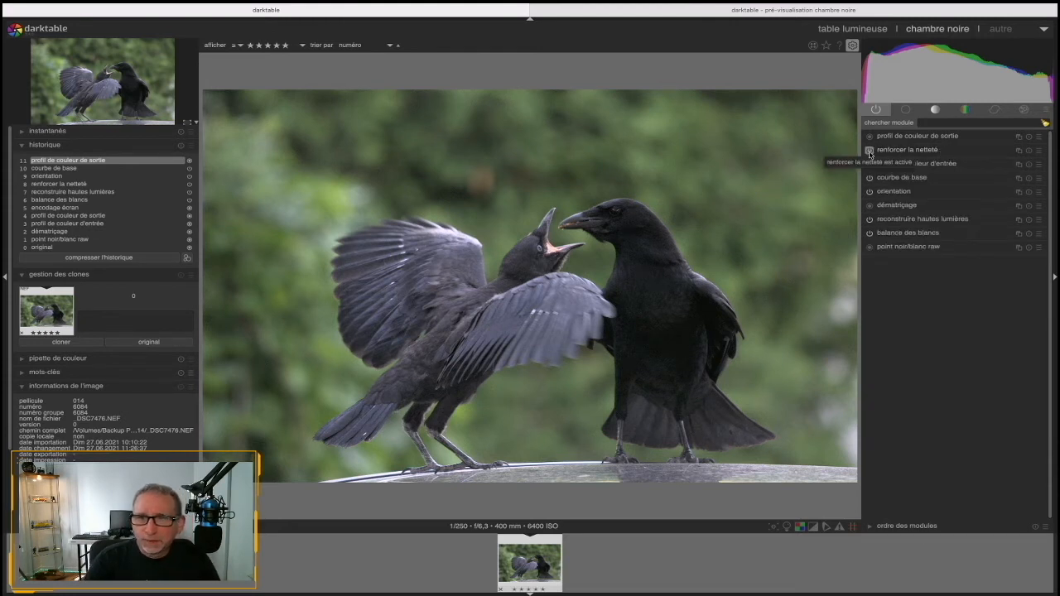
{"action": "left_click", "coordinate": [870, 153]}
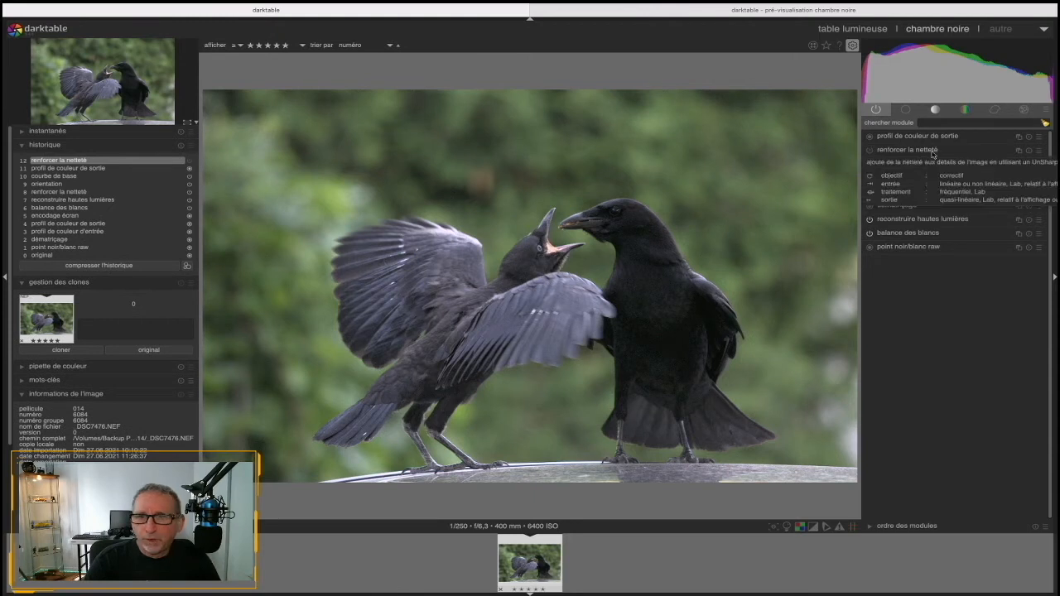
{"action": "left_click", "coordinate": [870, 151]}
{"action": "left_click", "coordinate": [886, 151]}
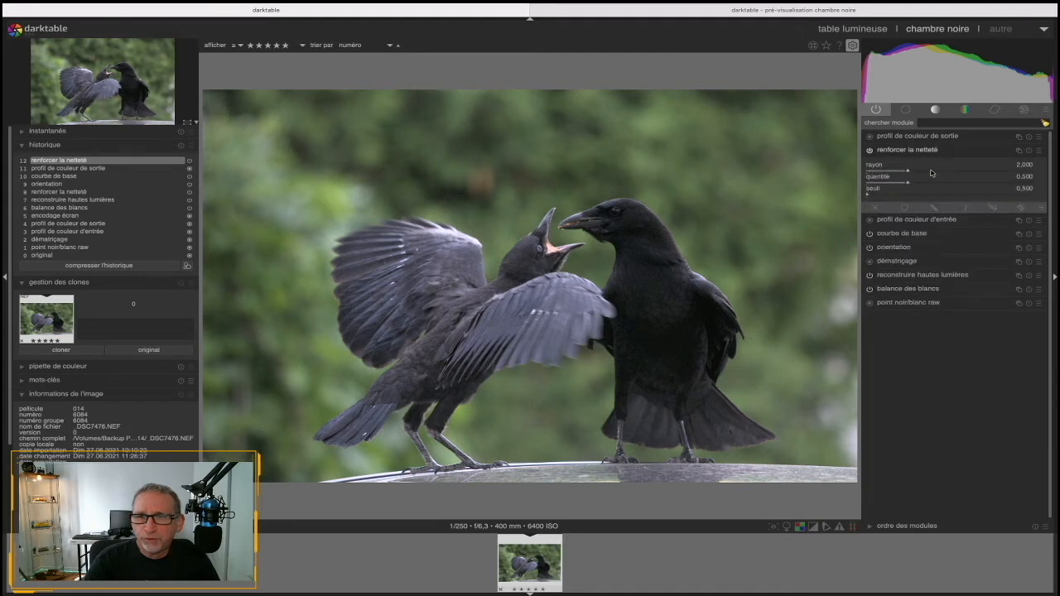
{"action": "left_click", "coordinate": [895, 153]}
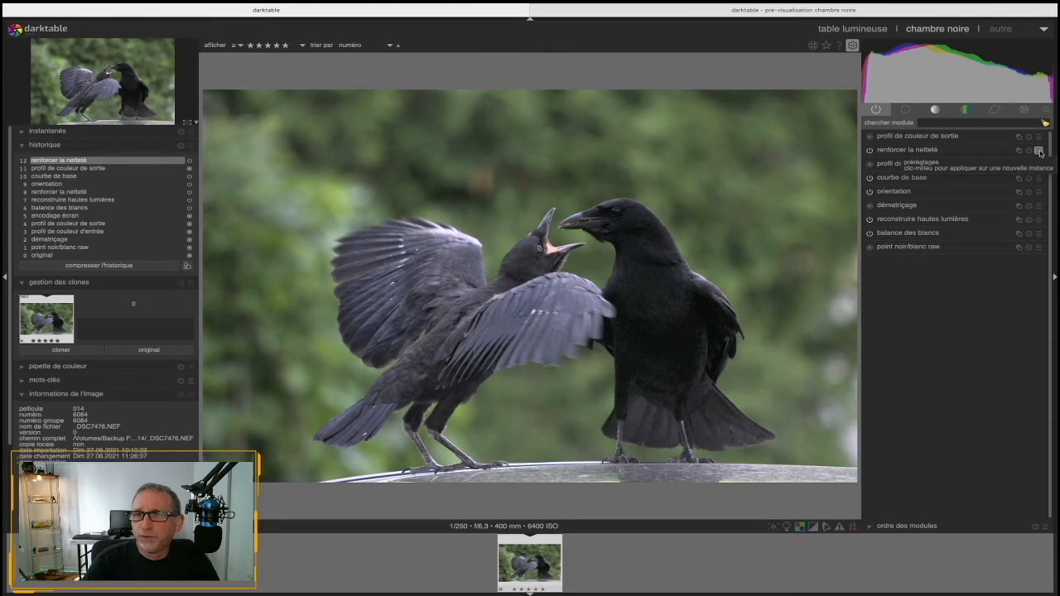
- Review the settings of the active modules "courbe de base", "orientation", "reconstruire hautes lumières" and "balance des blancs", leaving them collapsed
{"action": "left_click", "coordinate": [900, 178]}
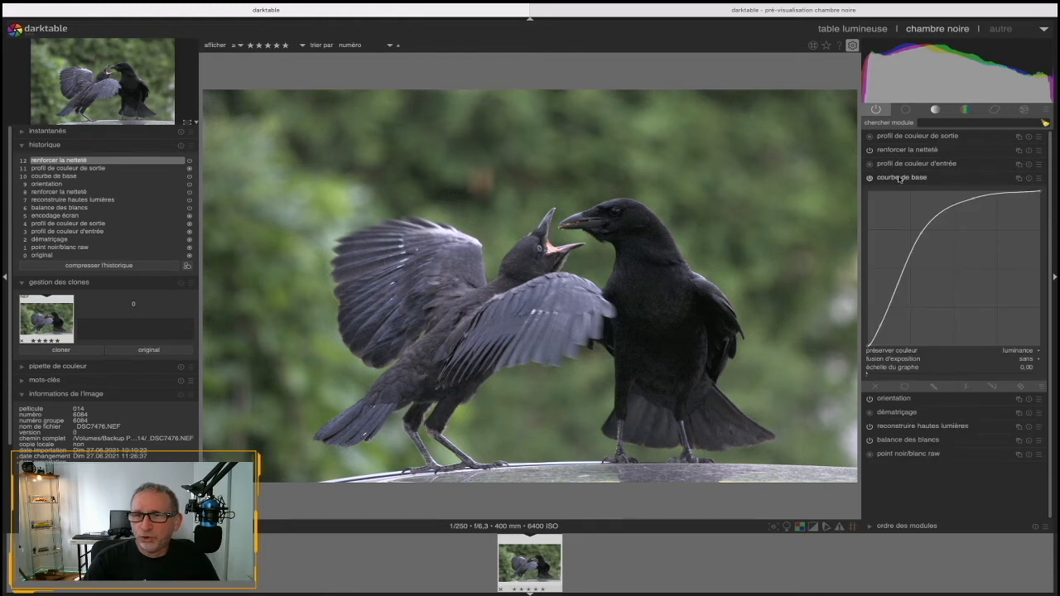
{"action": "left_click", "coordinate": [893, 191]}
{"action": "left_click", "coordinate": [894, 192]}
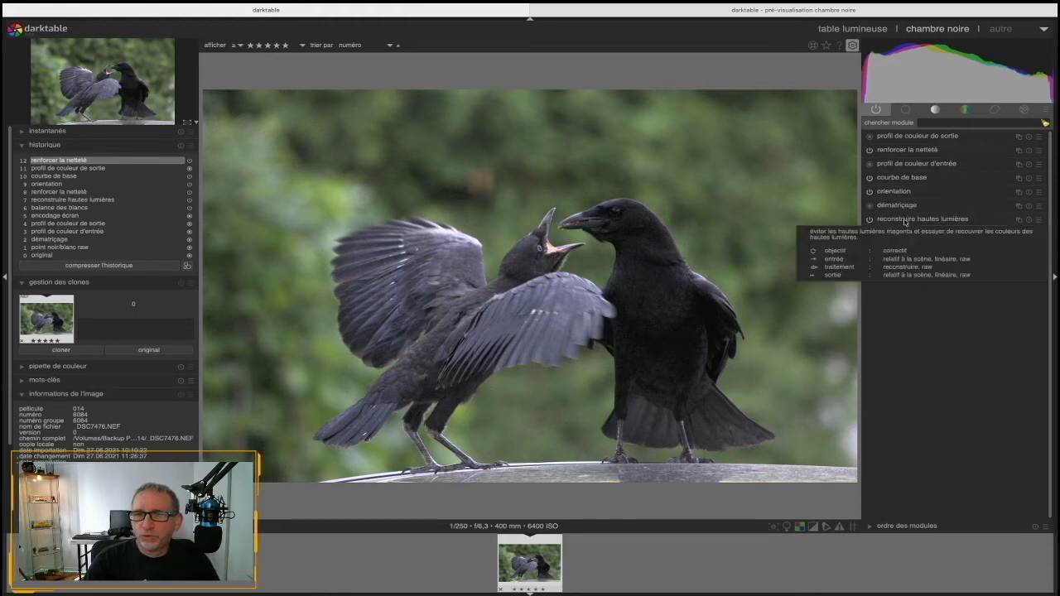
{"action": "left_click", "coordinate": [905, 221]}
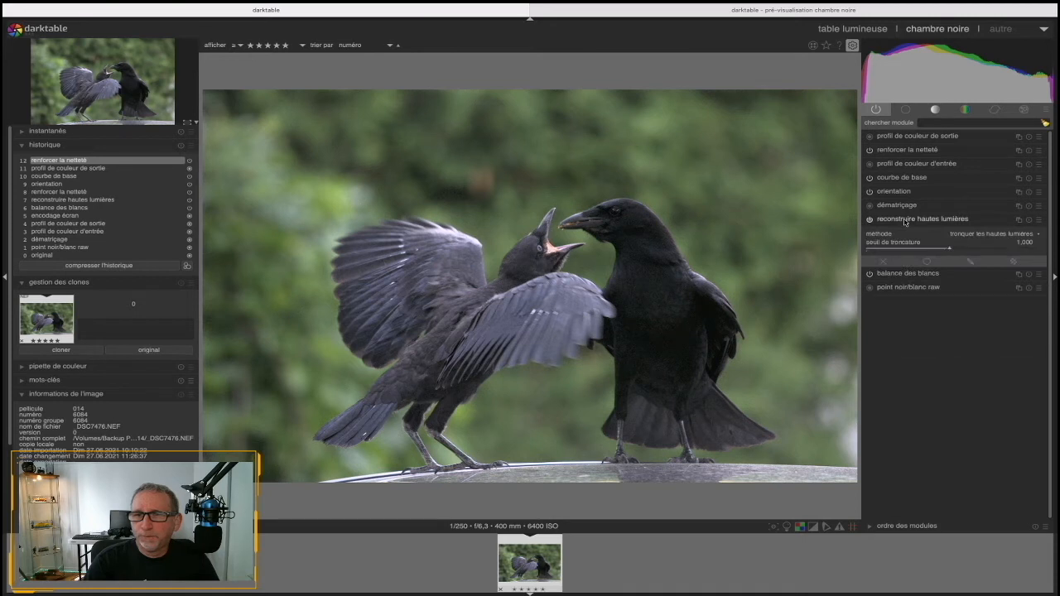
{"action": "left_click", "coordinate": [907, 274]}
{"action": "left_click", "coordinate": [907, 233]}
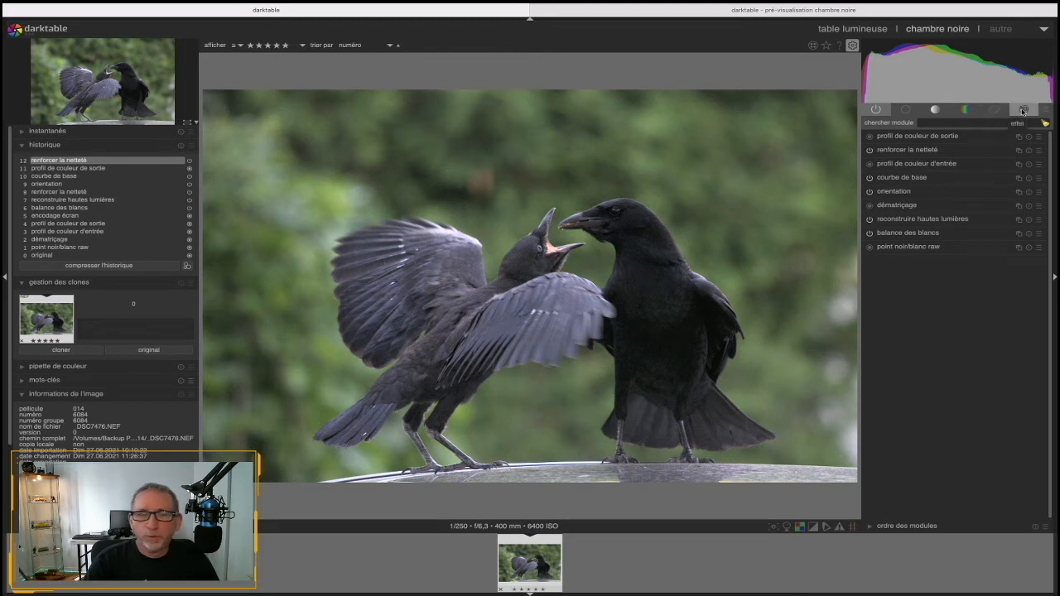
- Compare the modules listed in the base group, the active modules group and the "effet" group
{"action": "left_click", "coordinate": [905, 110]}
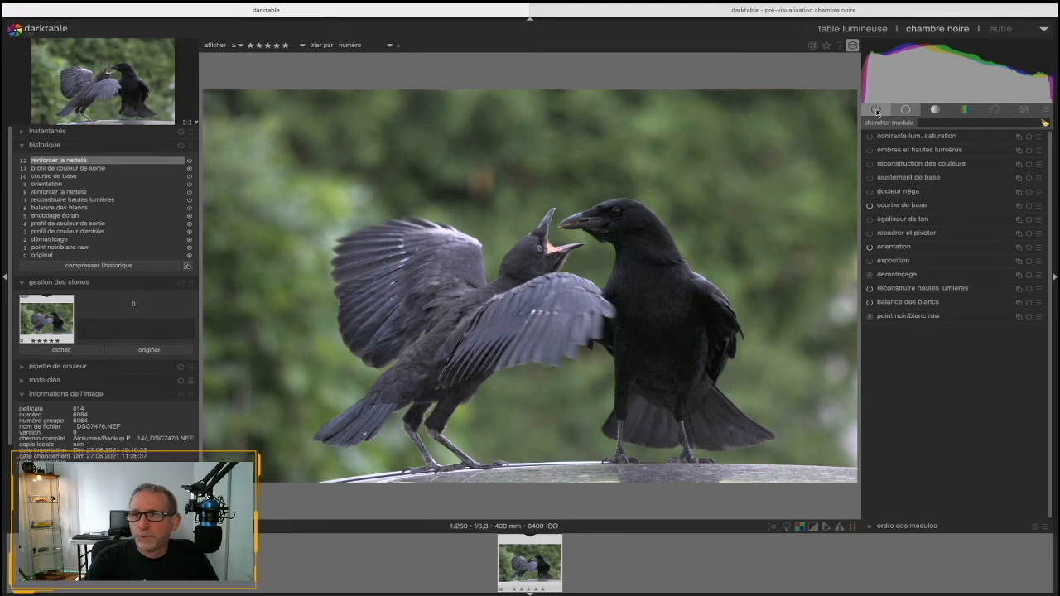
{"action": "left_click", "coordinate": [876, 110]}
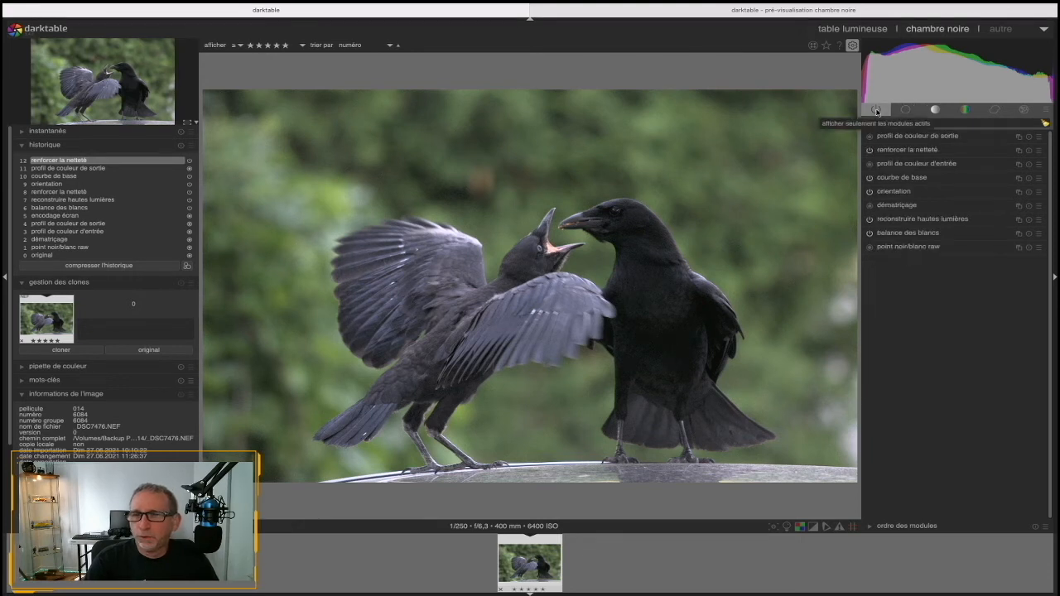
{"action": "left_click", "coordinate": [1024, 110]}
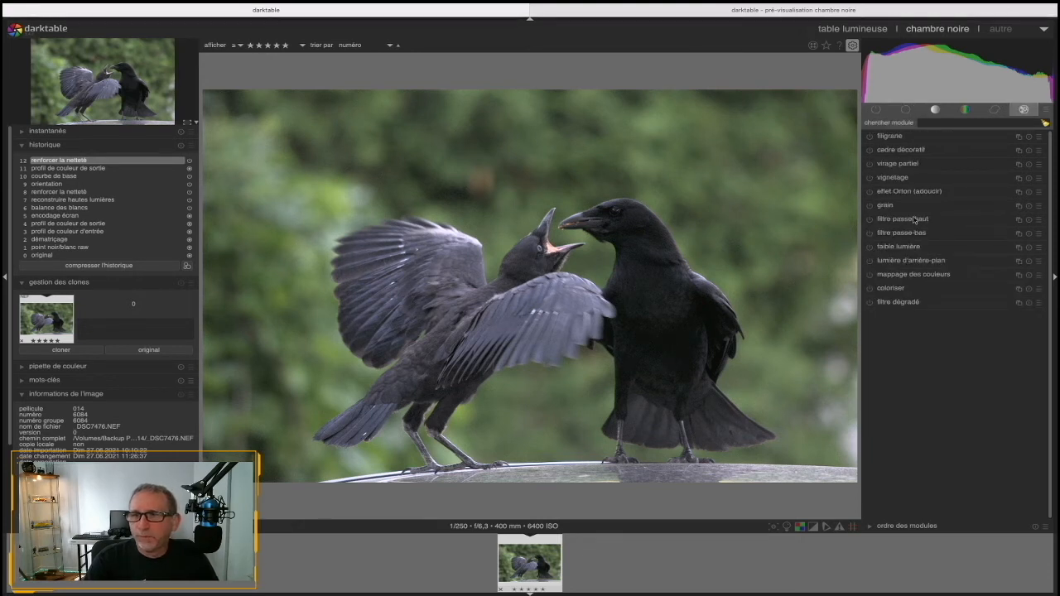
- In the correction module group, check the camera and lens in "correction des objectifs" and enable that module
{"action": "left_click", "coordinate": [995, 110]}
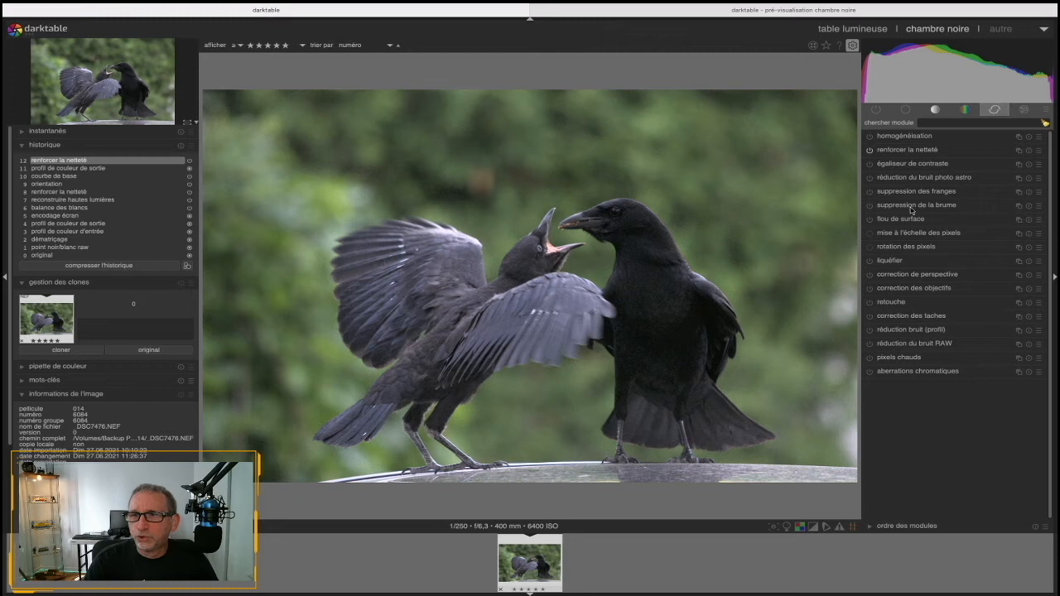
{"action": "left_click", "coordinate": [904, 290]}
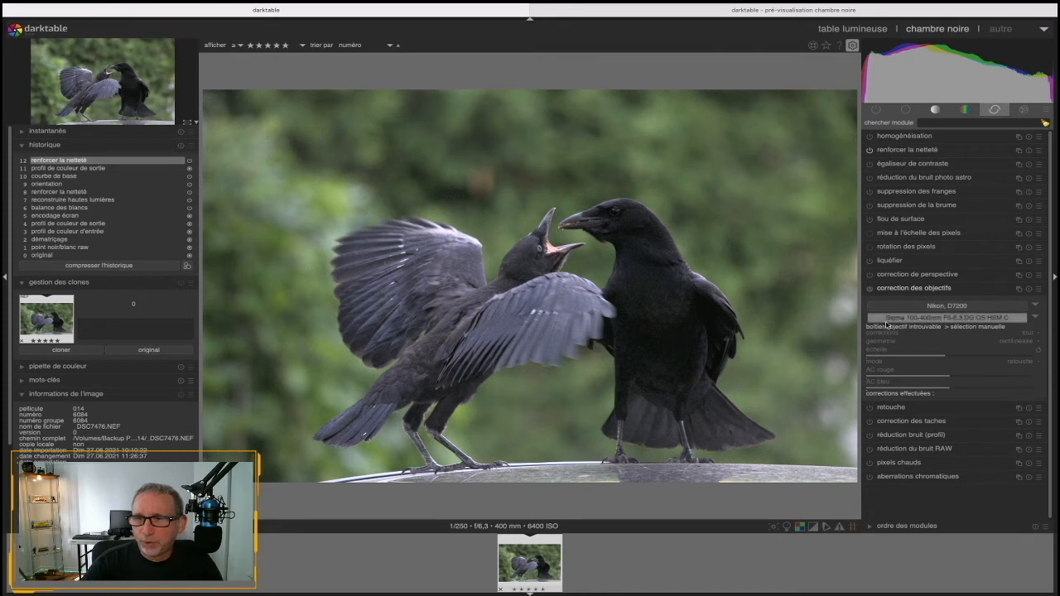
{"action": "left_click", "coordinate": [869, 289]}
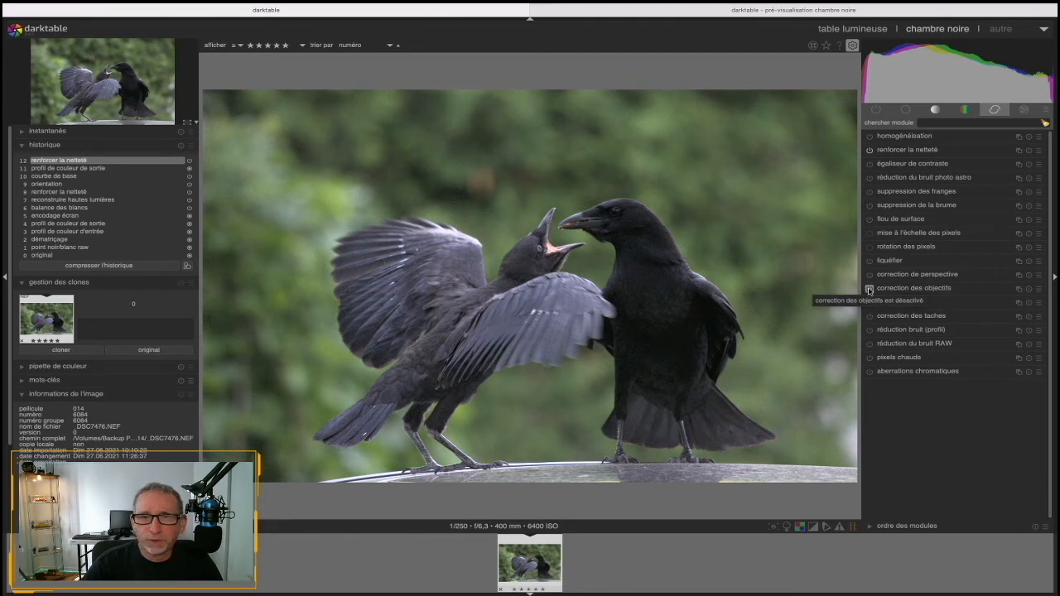
{"action": "left_click", "coordinate": [869, 289]}
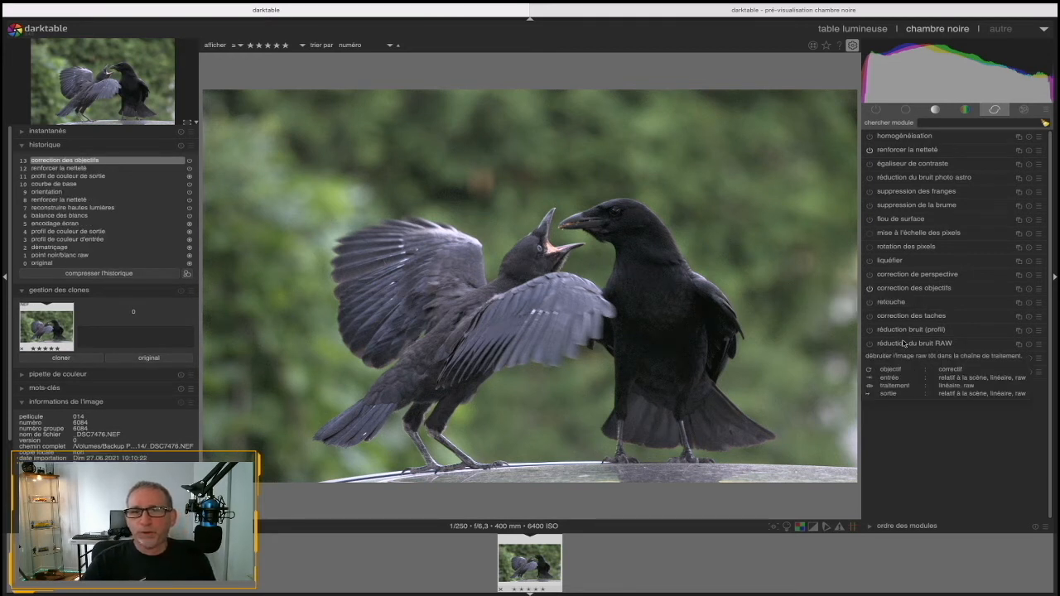
{"action": "left_click", "coordinate": [868, 289]}
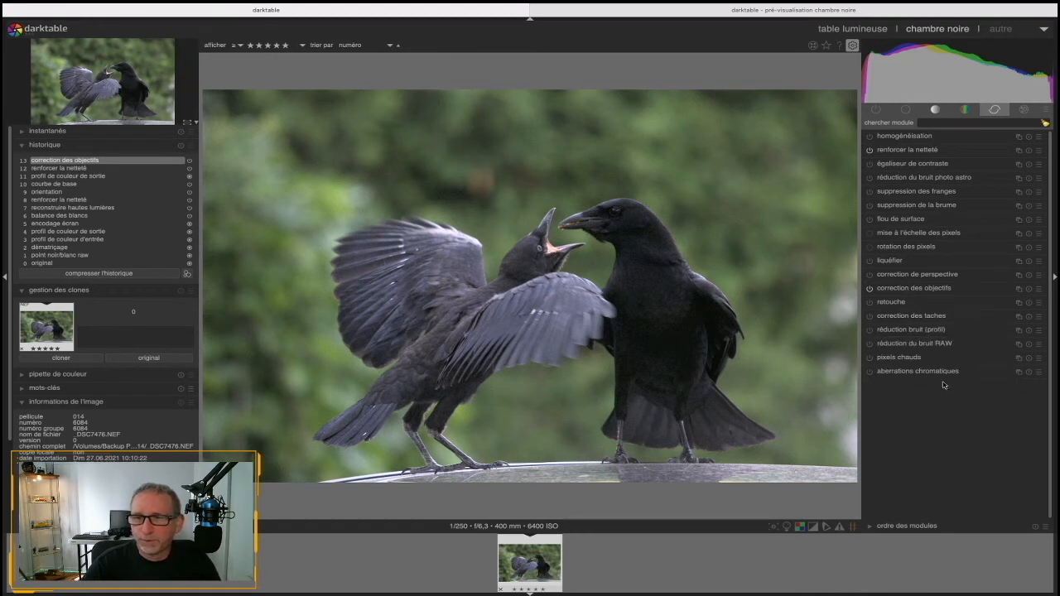
- Enable the automatic correction module "aberrations chromatiques" and check the photo
{"action": "left_click", "coordinate": [903, 371]}
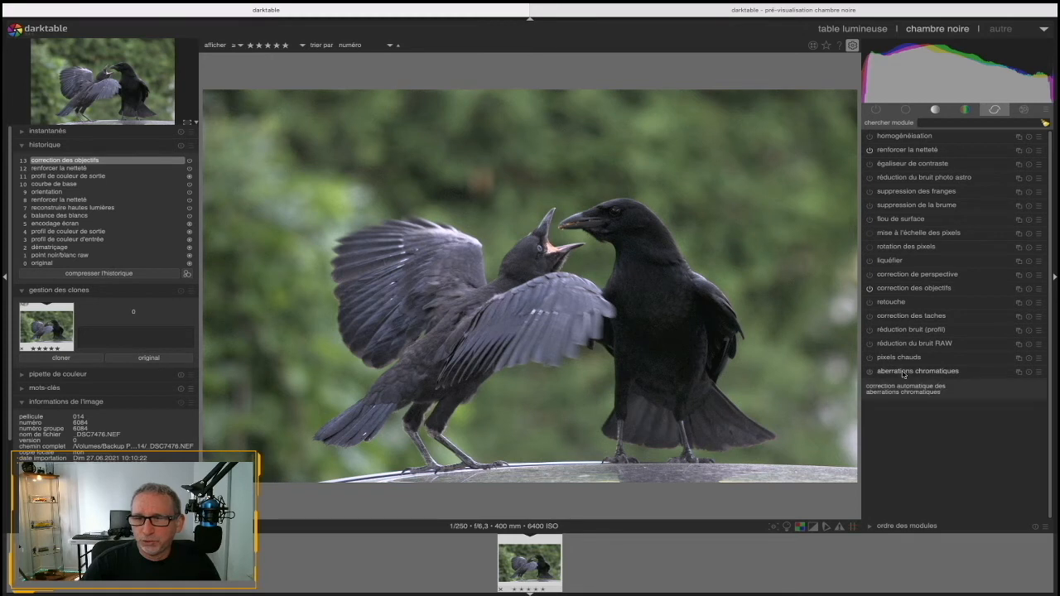
{"action": "left_click", "coordinate": [869, 371]}
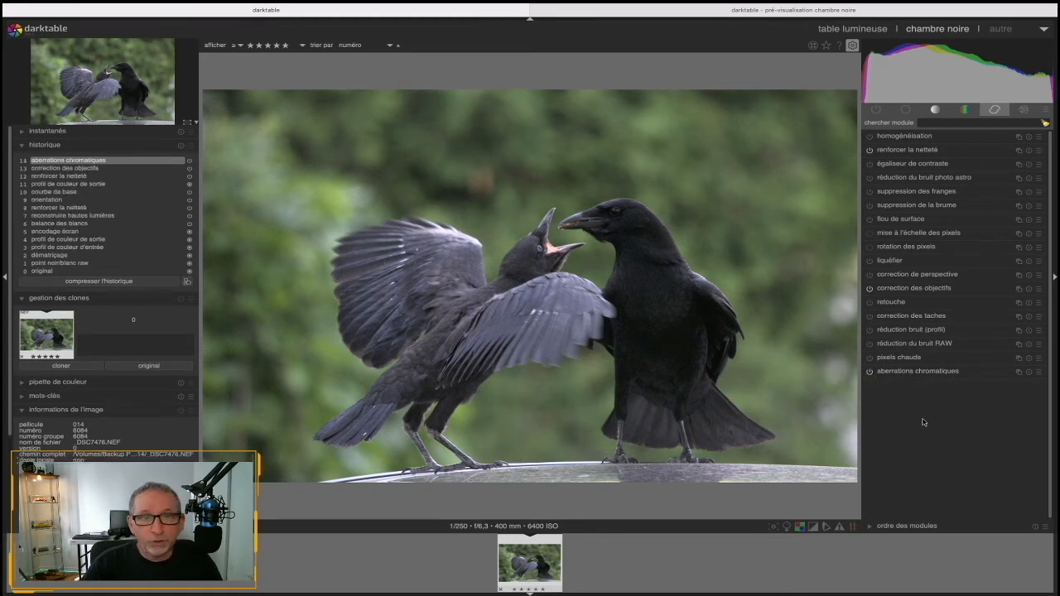
{"action": "middle_click", "coordinate": [549, 308]}
{"action": "key", "text": "alt+3"}
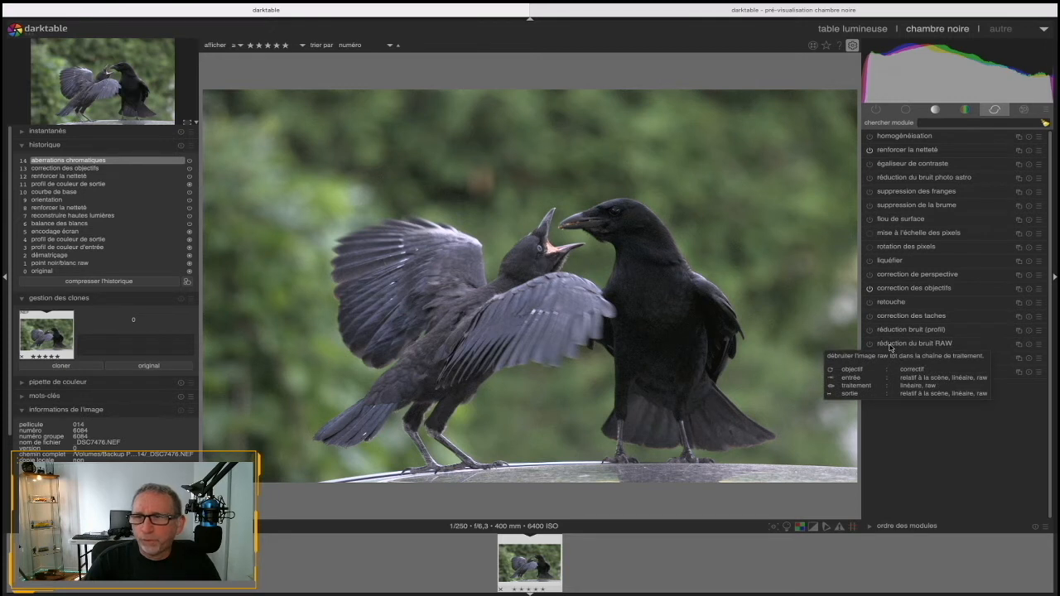
- Review the active modules, then try "réduction du bruit RAW" from the correction group and examine the crows' heads up close
{"action": "left_click", "coordinate": [874, 111]}
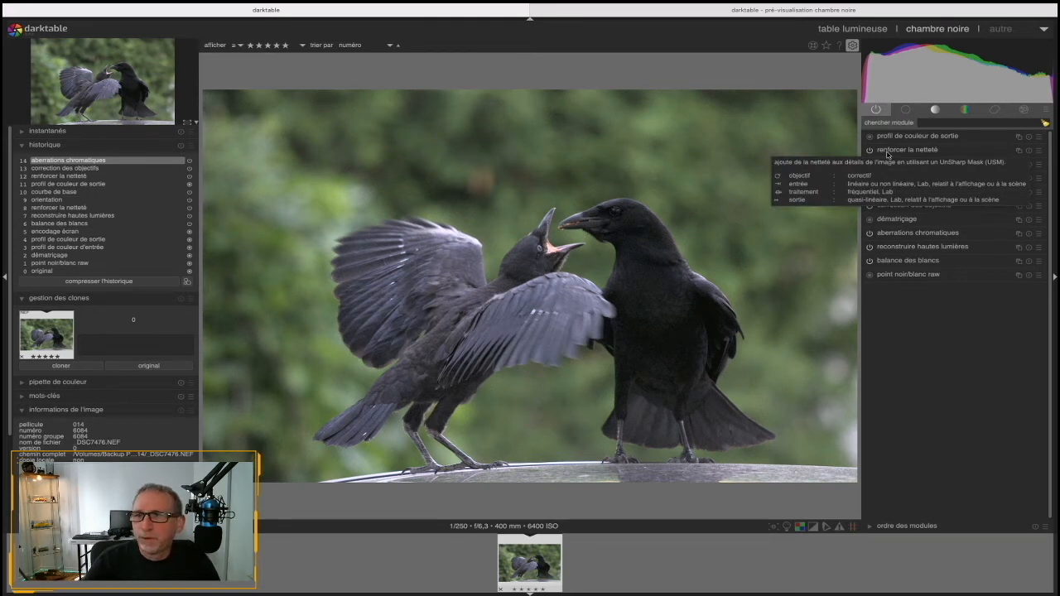
{"action": "left_click", "coordinate": [994, 109]}
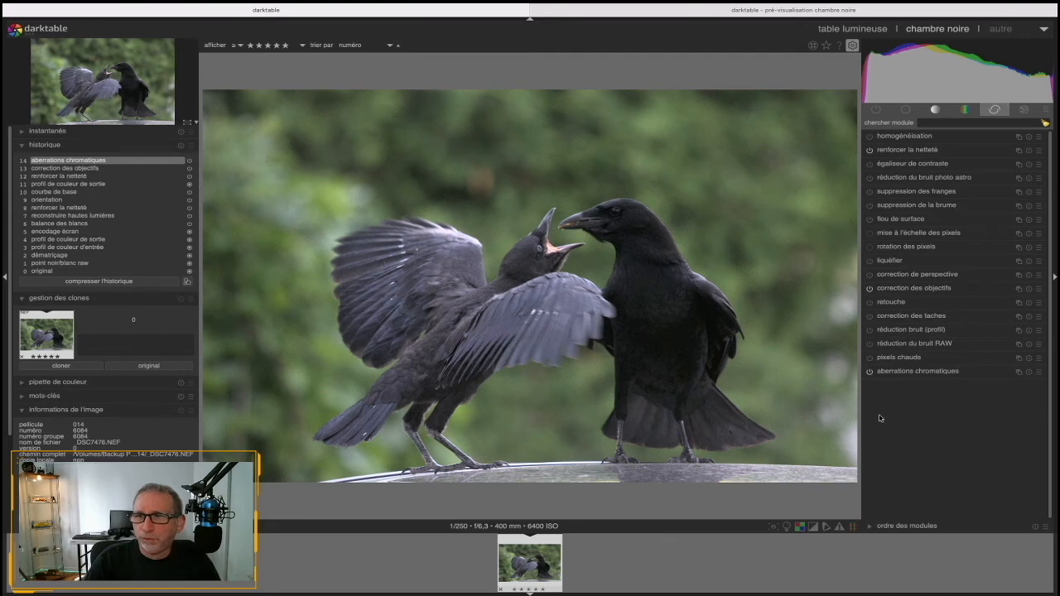
{"action": "left_click", "coordinate": [888, 344]}
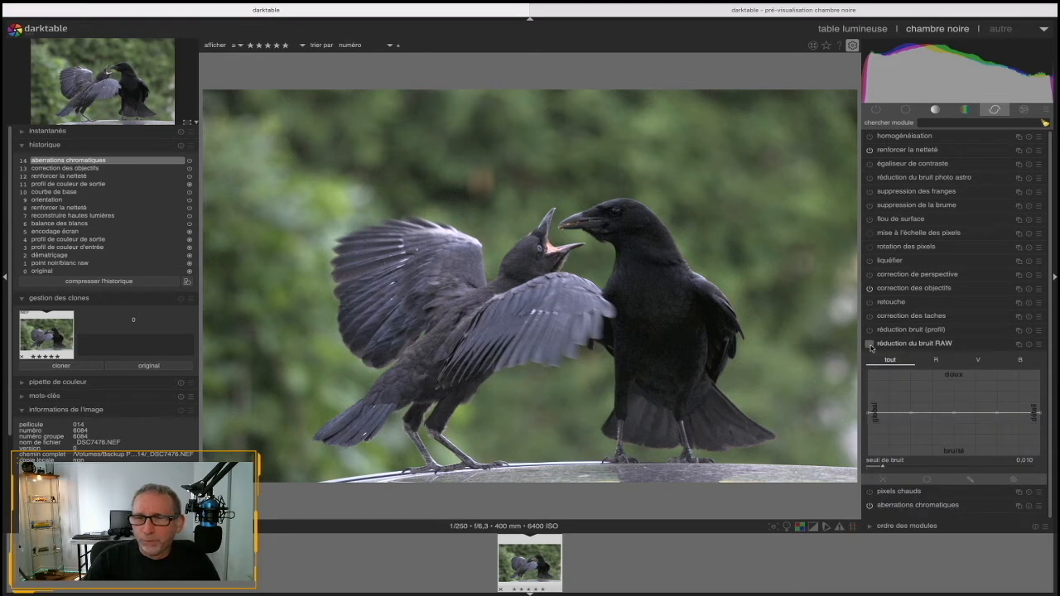
{"action": "left_click", "coordinate": [870, 345]}
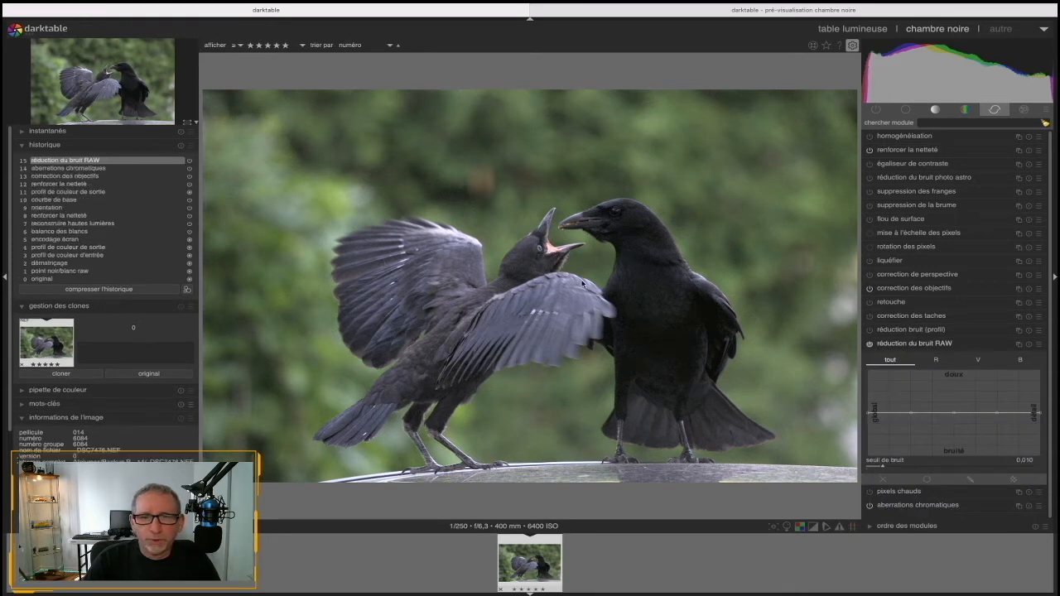
{"action": "scroll", "coordinate": [547, 232], "scroll_direction": "up", "scroll_amount": 4}
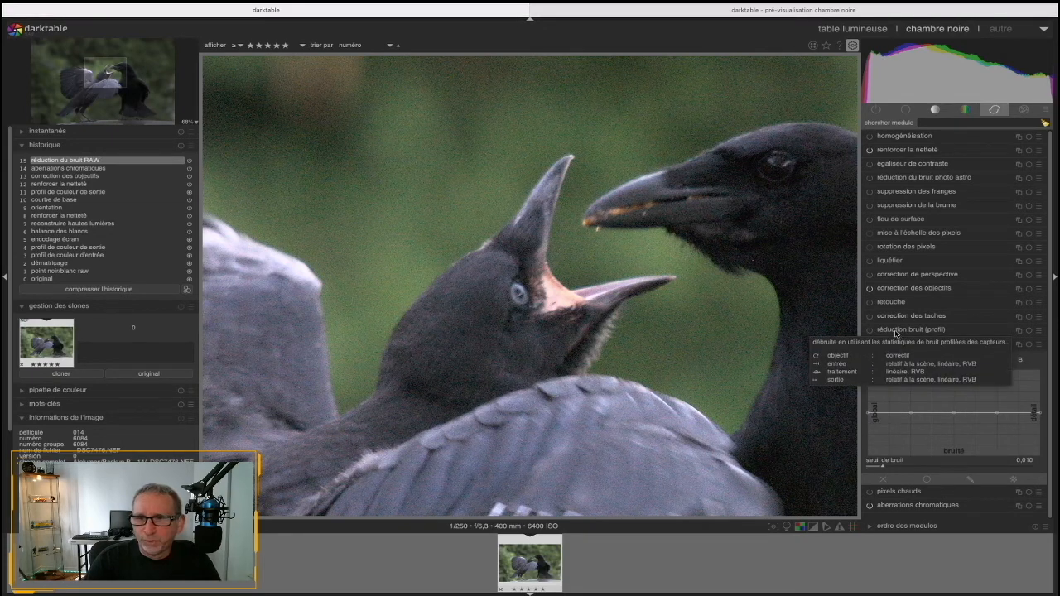
- Enable "réduction bruit (profil)" and turn off "réduction du bruit RAW"
{"action": "left_click", "coordinate": [870, 329]}
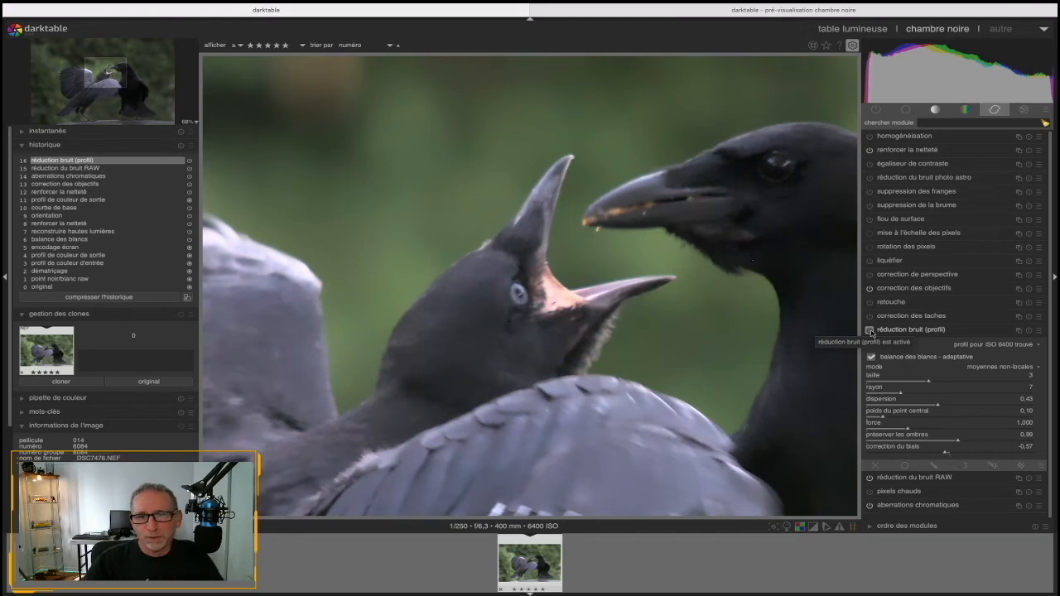
{"action": "scroll", "coordinate": [634, 300], "scroll_direction": "down", "scroll_amount": 5}
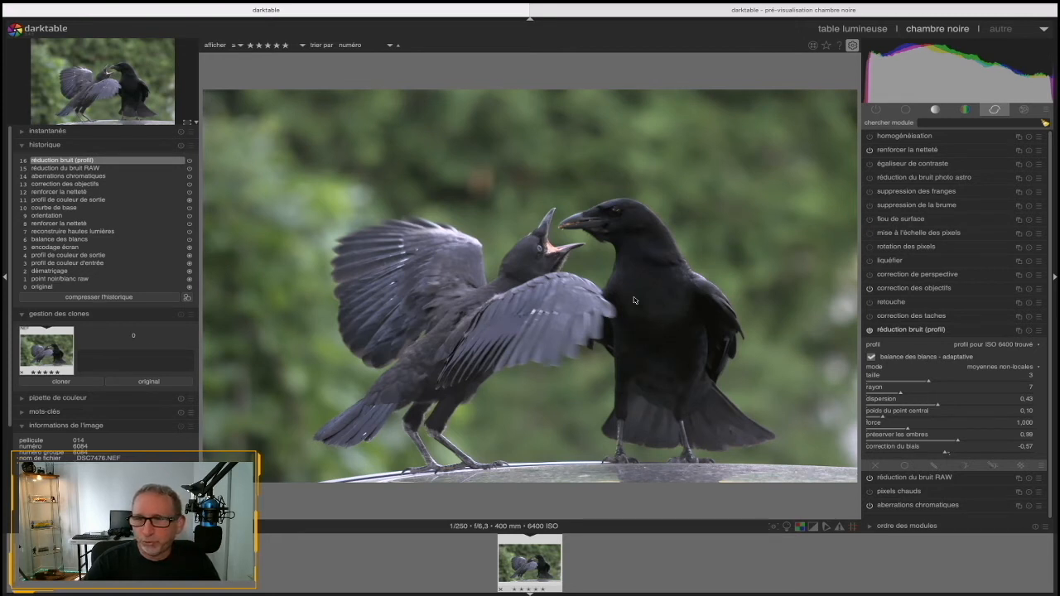
{"action": "left_click", "coordinate": [909, 332]}
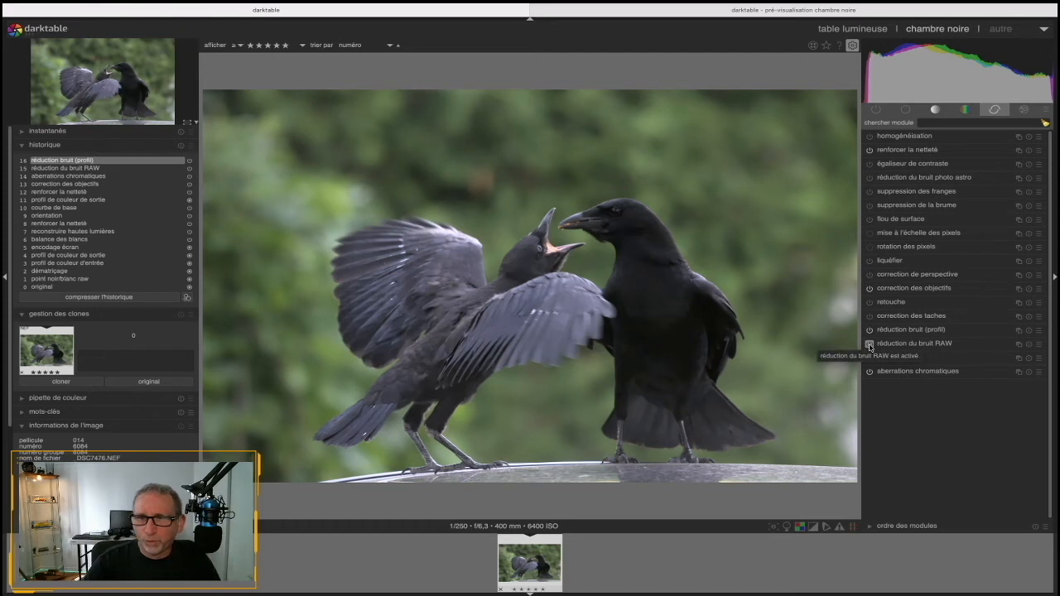
{"action": "left_click", "coordinate": [870, 344]}
- In "réduction bruit (profil)", lower "force" to 0.619 and "préserver les ombres" to 0.19, checking the crows' detail up close
{"action": "left_click", "coordinate": [892, 331]}
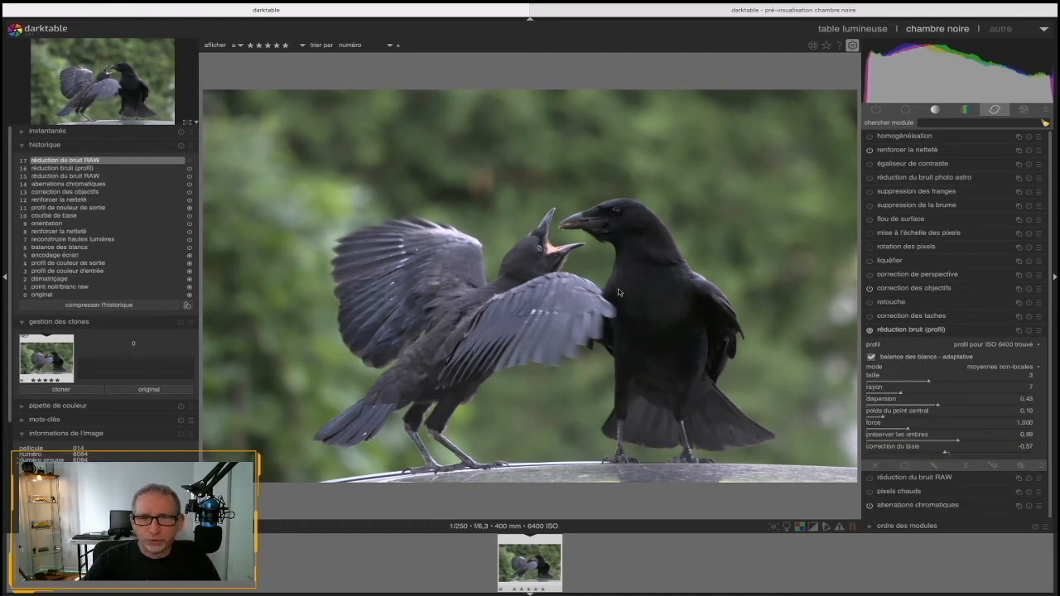
{"action": "scroll", "coordinate": [617, 291], "scroll_direction": "up", "scroll_amount": 2}
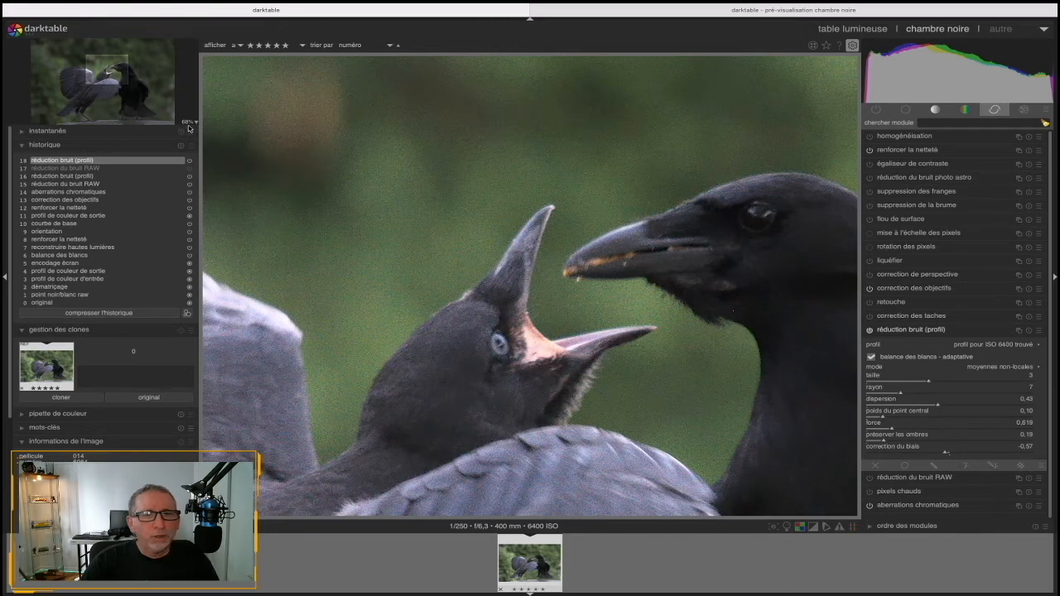
{"action": "middle_click", "coordinate": [501, 182]}
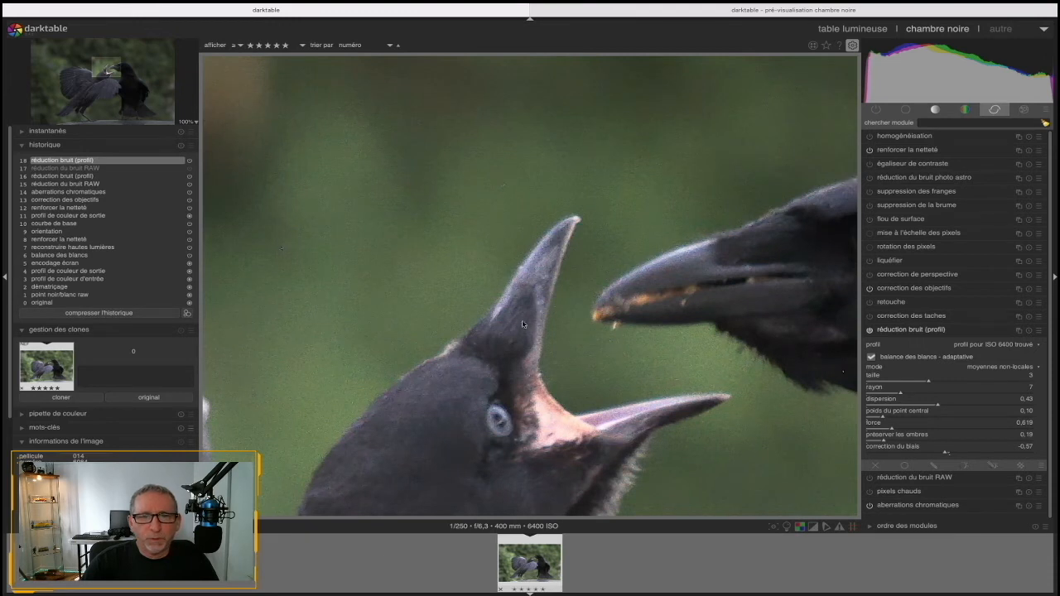
{"action": "middle_click", "coordinate": [409, 242]}
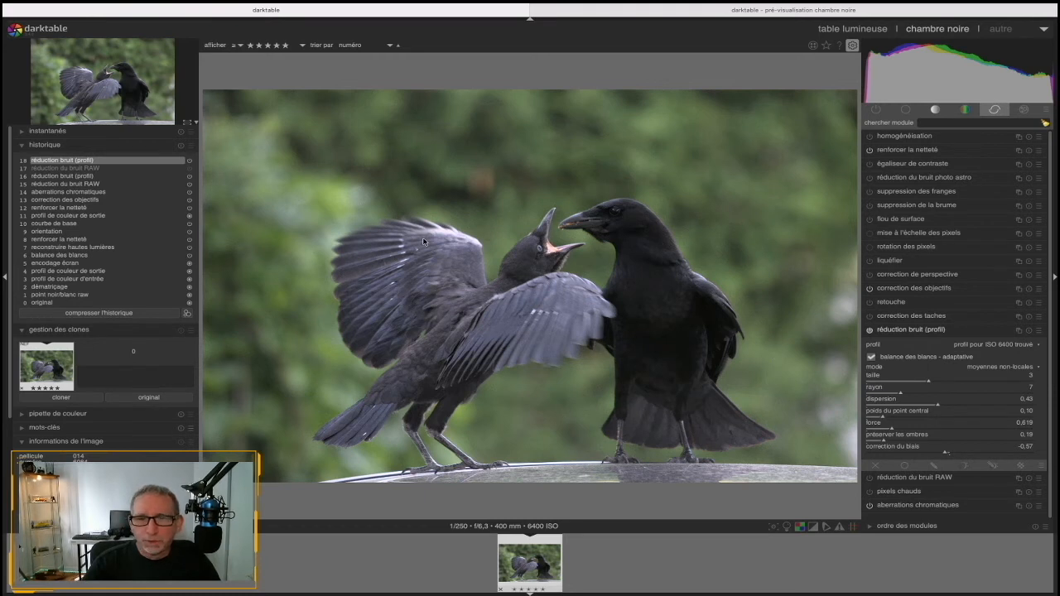
{"action": "left_click", "coordinate": [871, 331]}
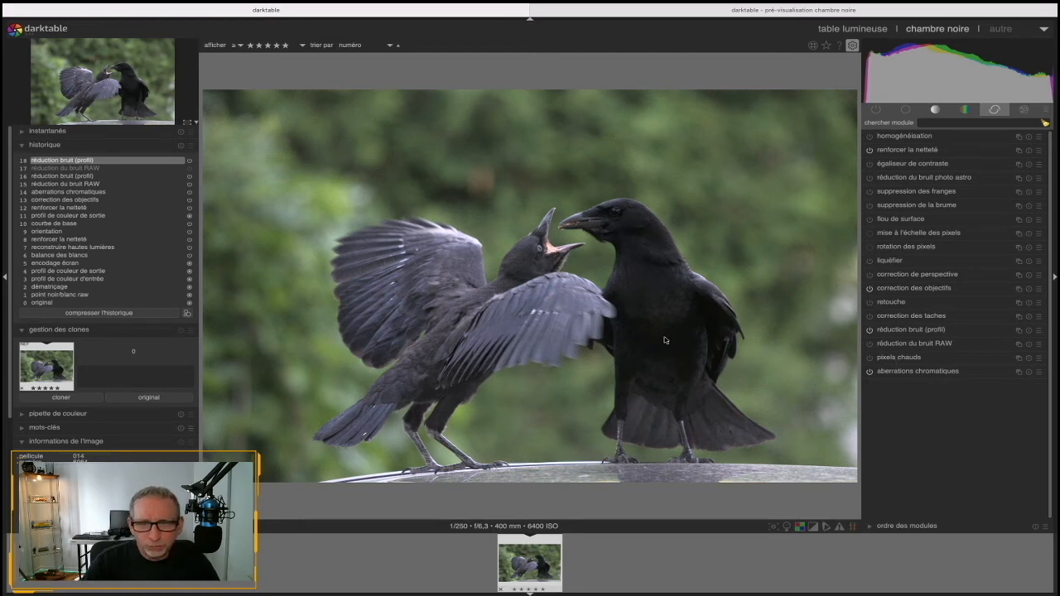
{"action": "scroll", "coordinate": [664, 339], "scroll_direction": "up", "scroll_amount": 2}
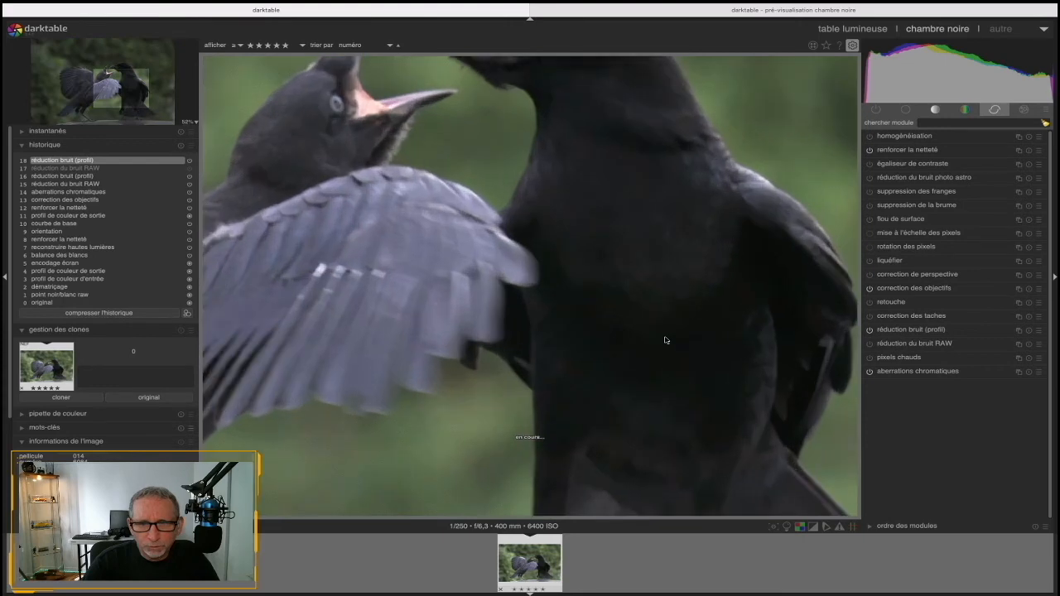
{"action": "scroll", "coordinate": [664, 339], "scroll_direction": "down", "scroll_amount": 2}
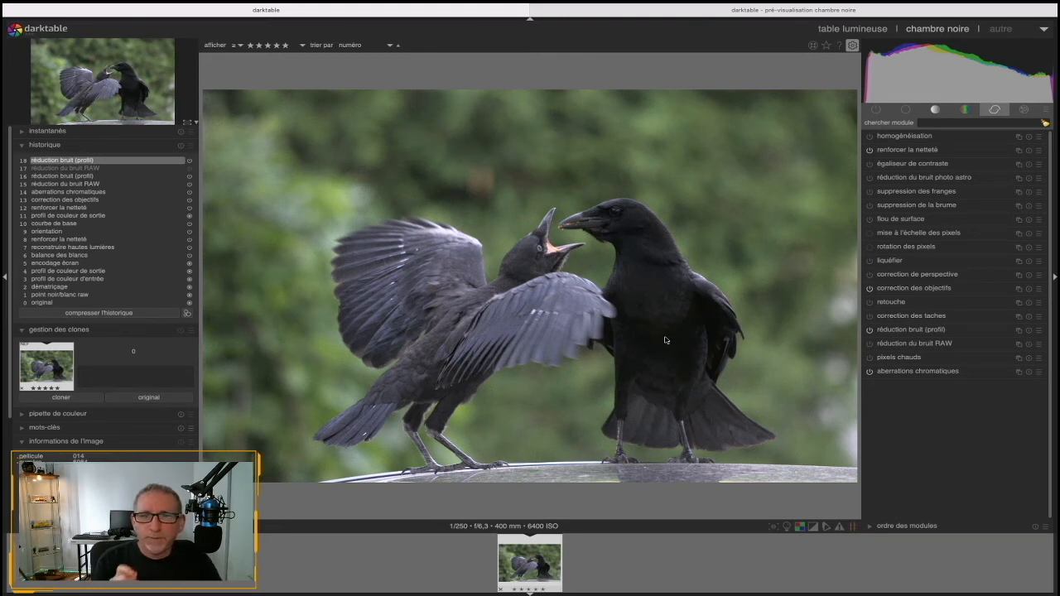
- Enable the "pixels chauds" module with its default threshold and strength, and collapse it
{"action": "left_click", "coordinate": [870, 359]}
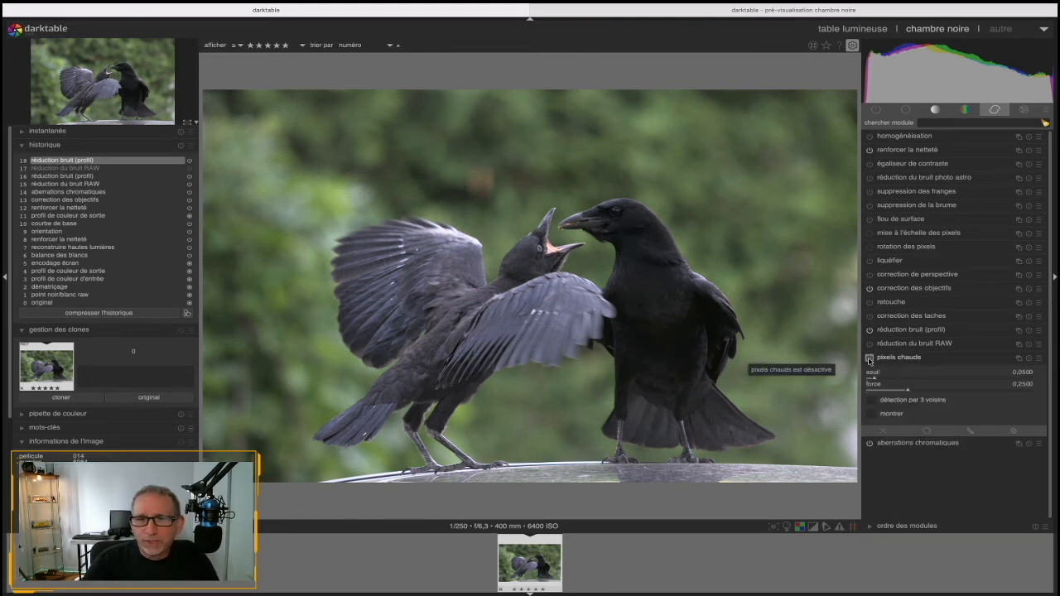
{"action": "left_click", "coordinate": [870, 358]}
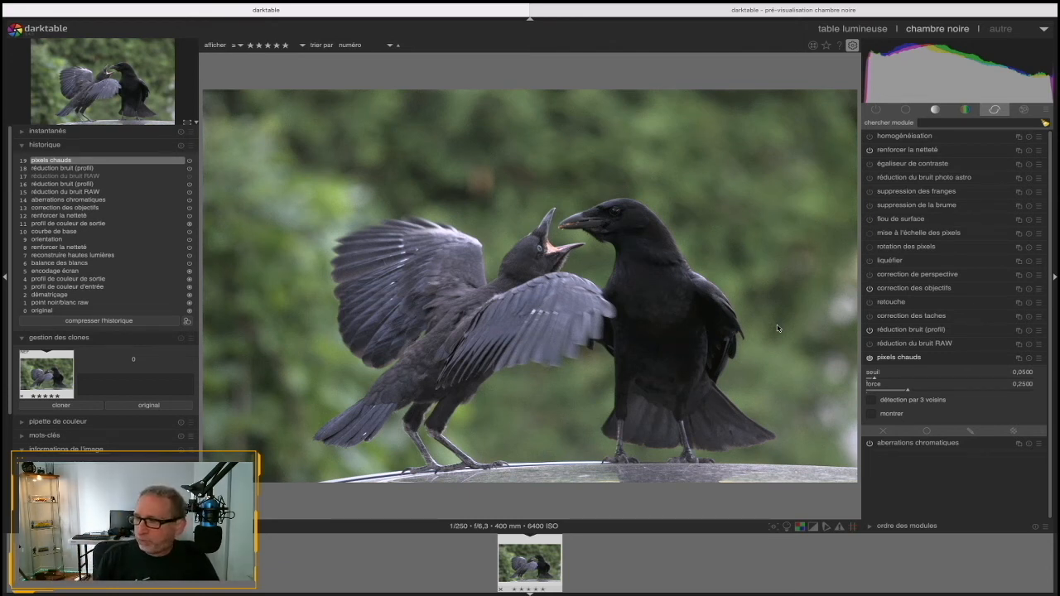
{"action": "left_click", "coordinate": [907, 357]}
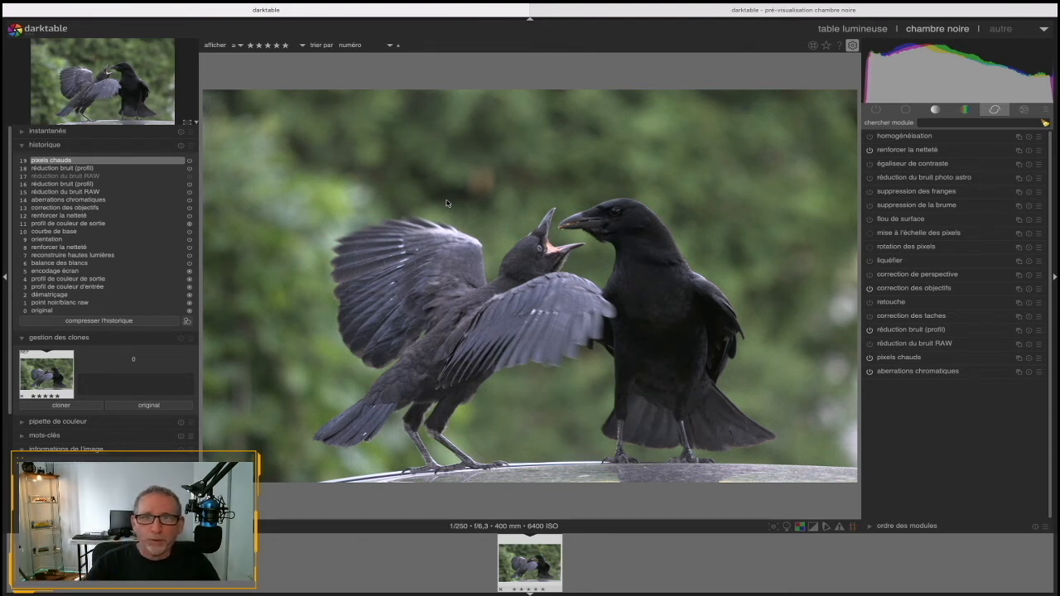
- Inspect the "suppression des franges" settings and try the module, leaving it off and collapsed
{"action": "left_click", "coordinate": [916, 191]}
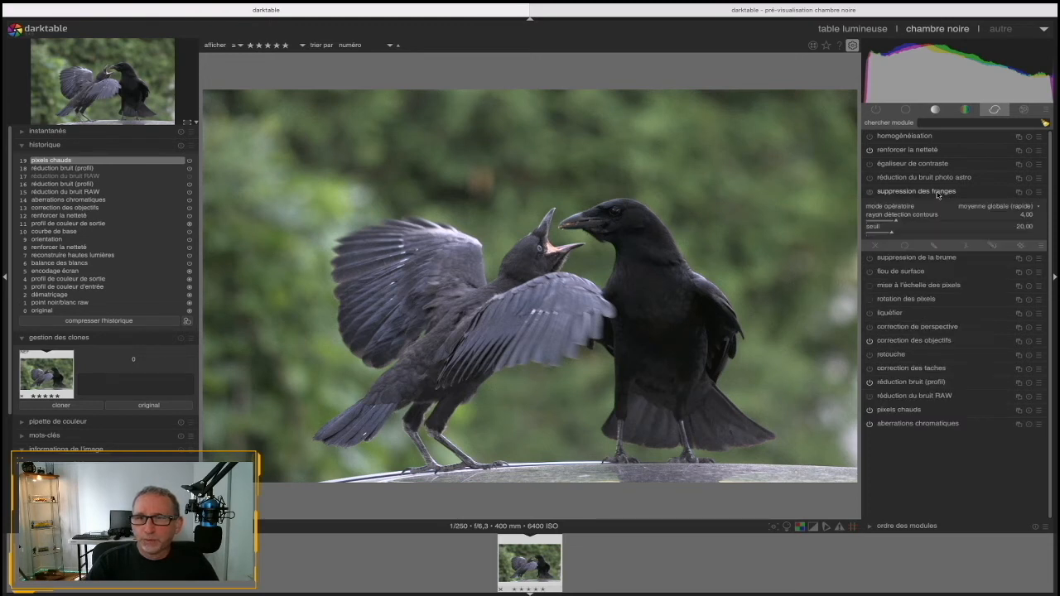
{"action": "left_click", "coordinate": [879, 192]}
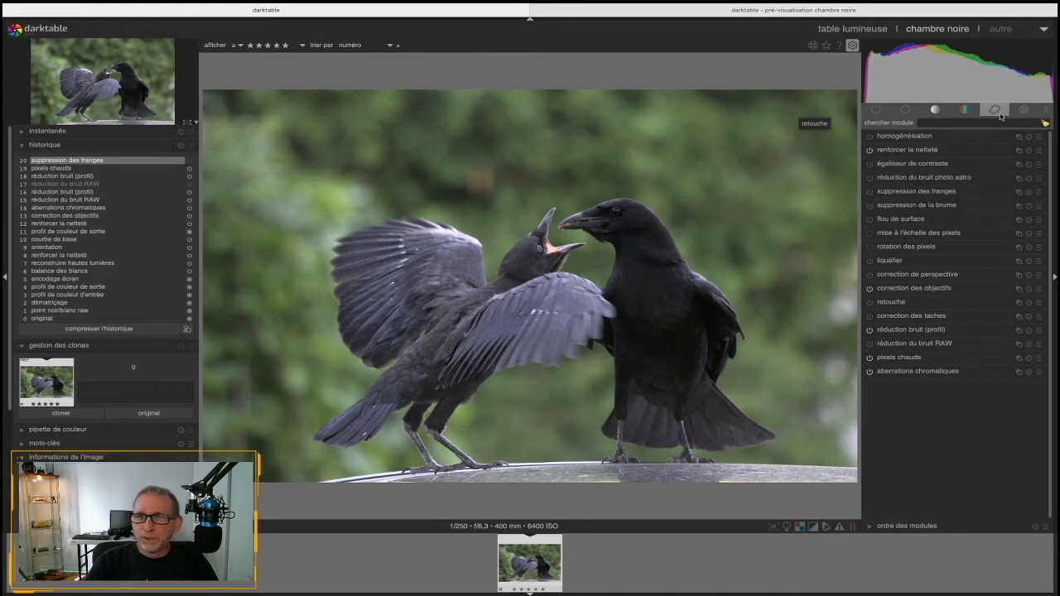
- Review the base modules, examining the settings of "point noir/blanc raw", "balance des blancs", "reconstruire hautes lumières" and "orientation"
{"action": "left_click", "coordinate": [904, 111]}
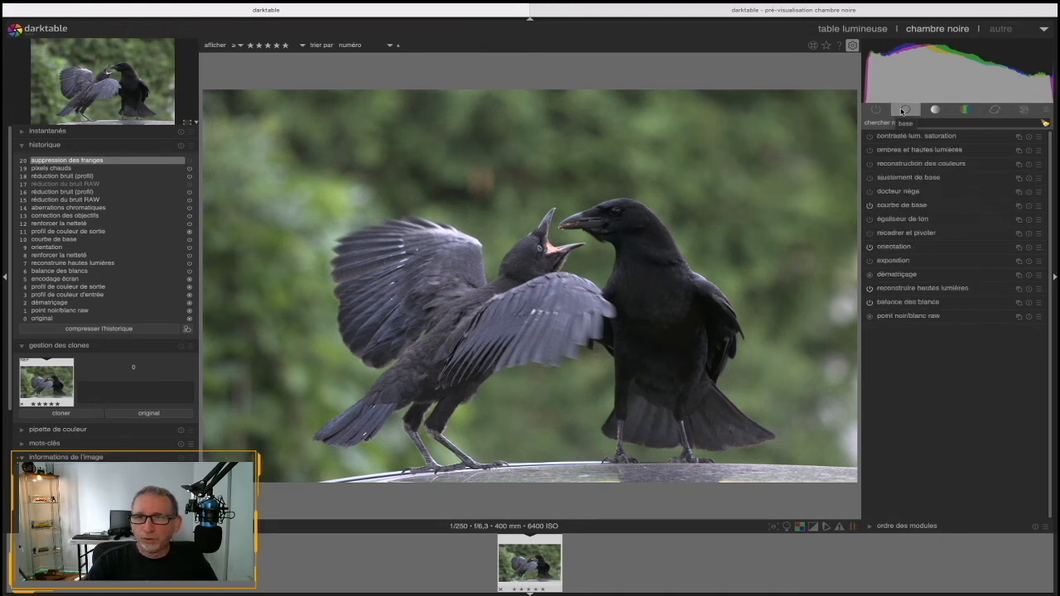
{"action": "left_click", "coordinate": [912, 316]}
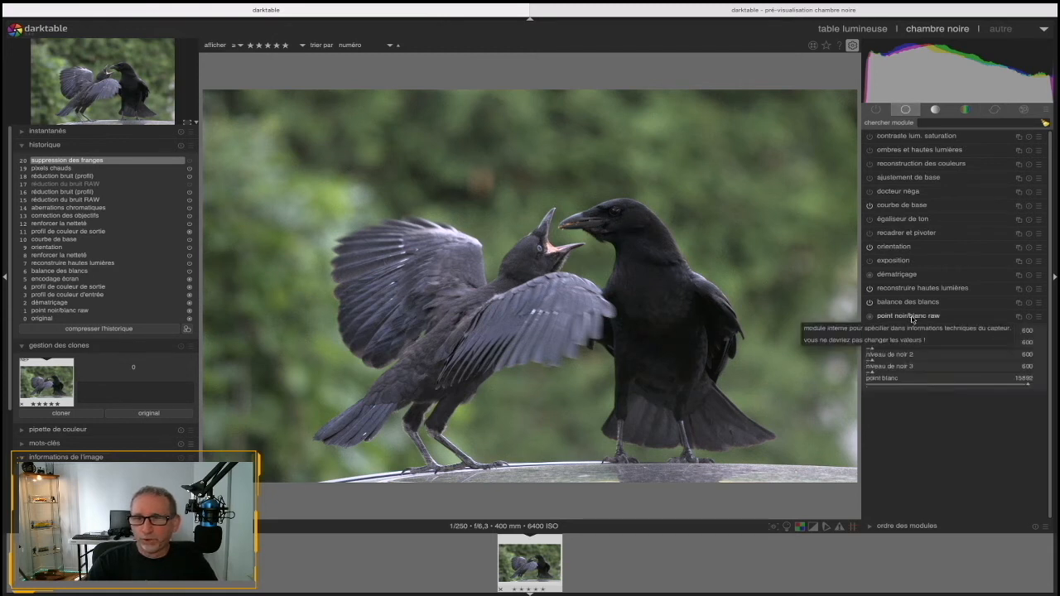
{"action": "left_click", "coordinate": [885, 303]}
{"action": "left_click", "coordinate": [897, 288]}
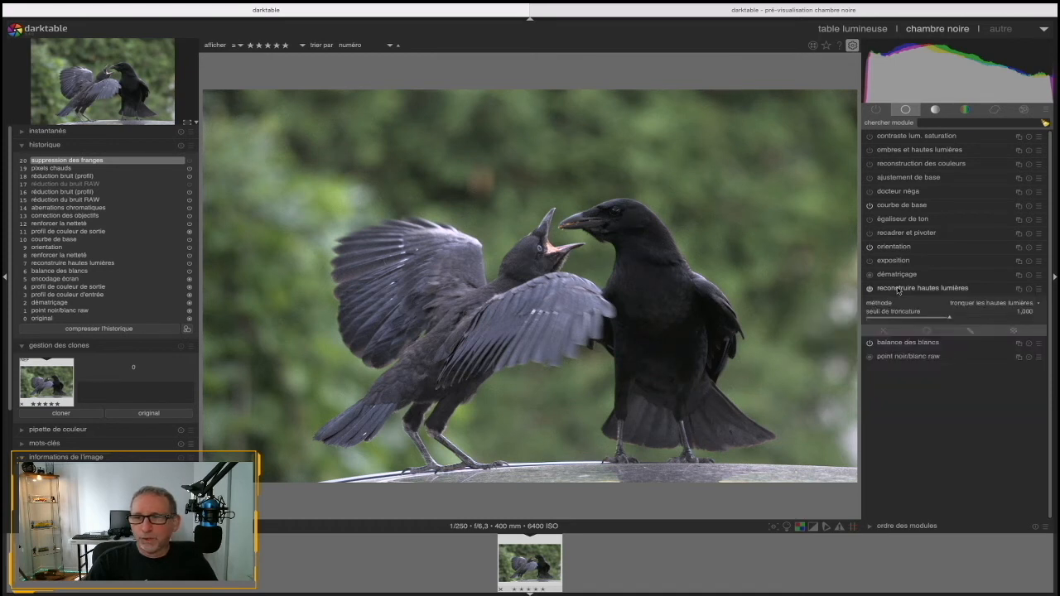
{"action": "left_click", "coordinate": [898, 288]}
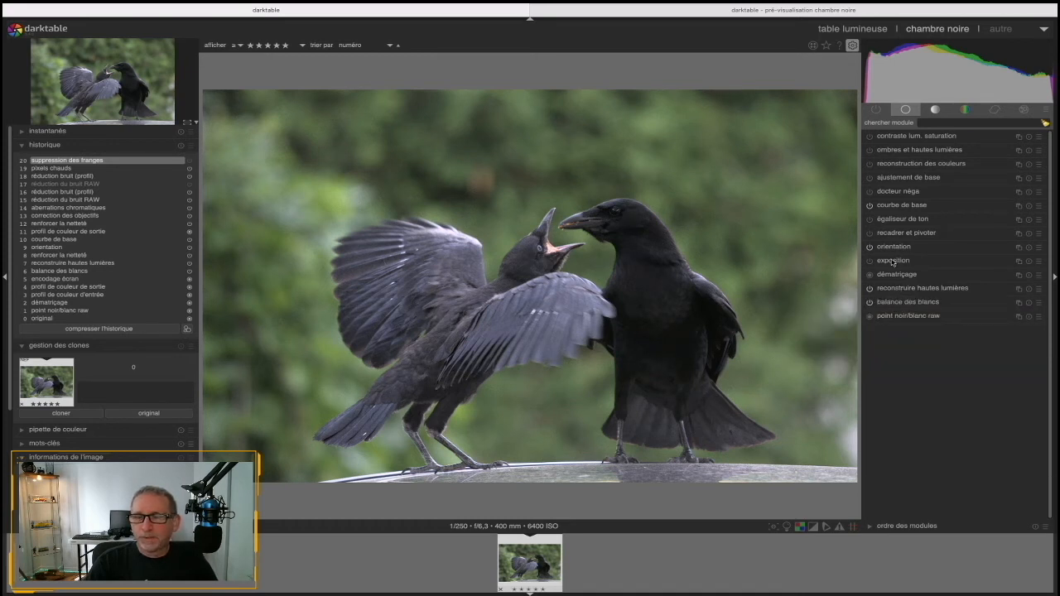
{"action": "left_click", "coordinate": [894, 248]}
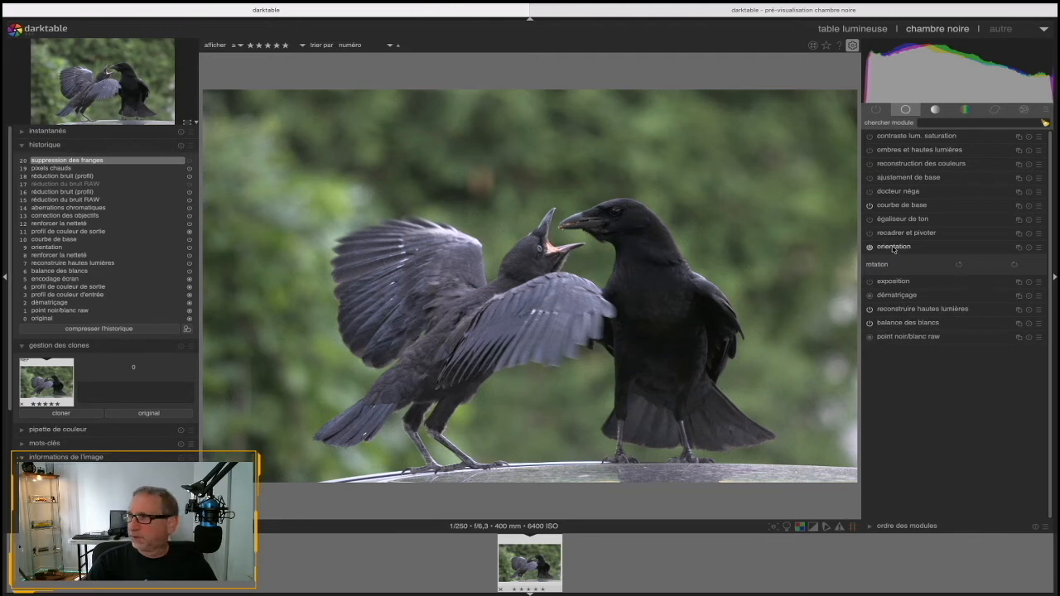
{"action": "left_click", "coordinate": [893, 247]}
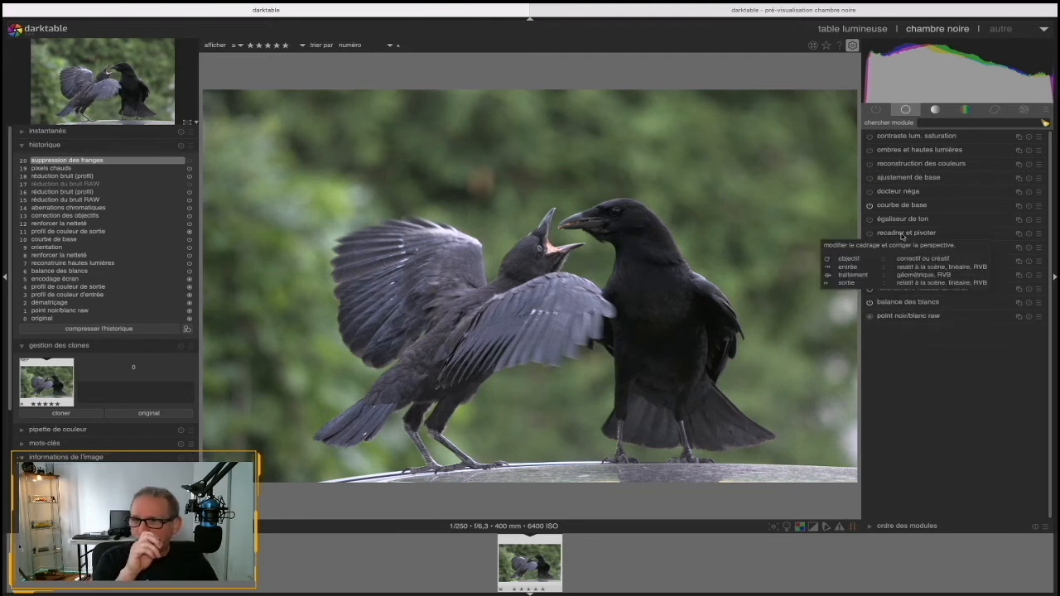
- Show the active modules and compare the "original" and "courbe de base" history states with the latest edit
{"action": "left_click", "coordinate": [878, 110]}
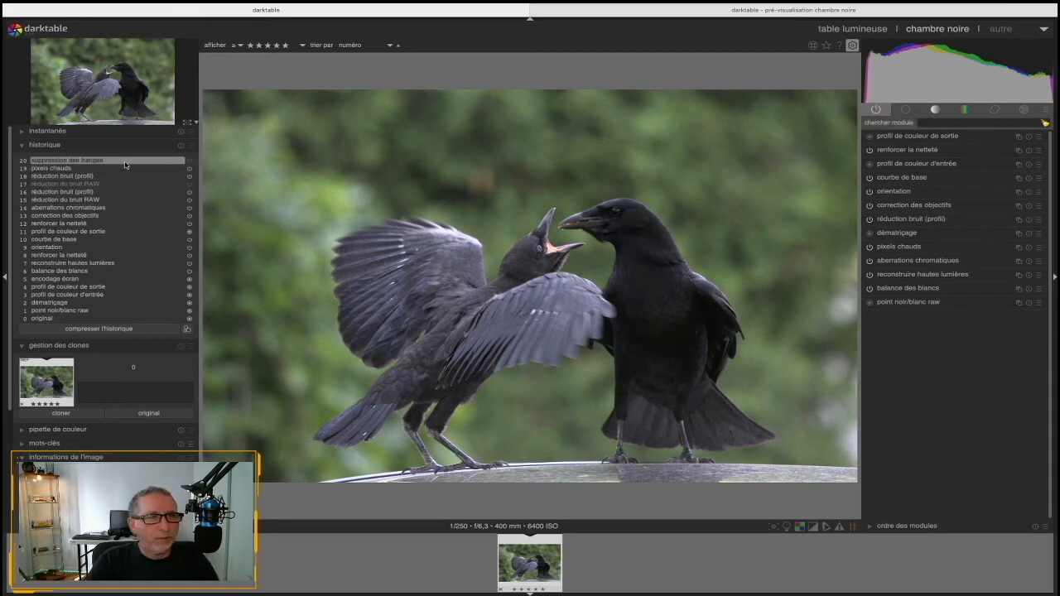
{"action": "left_click", "coordinate": [83, 319]}
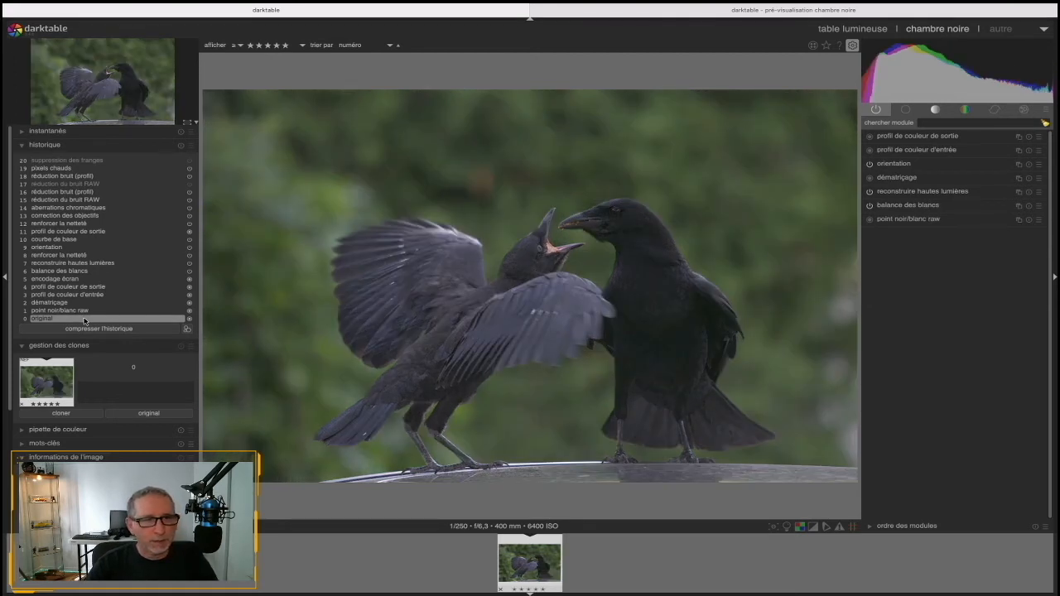
{"action": "left_click", "coordinate": [63, 240]}
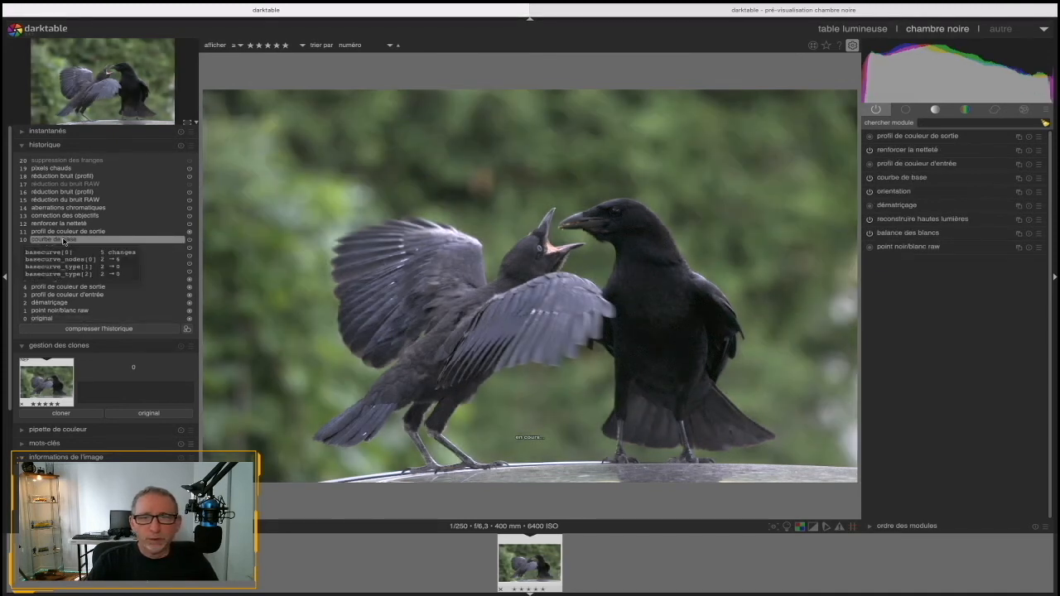
{"action": "left_click", "coordinate": [92, 160]}
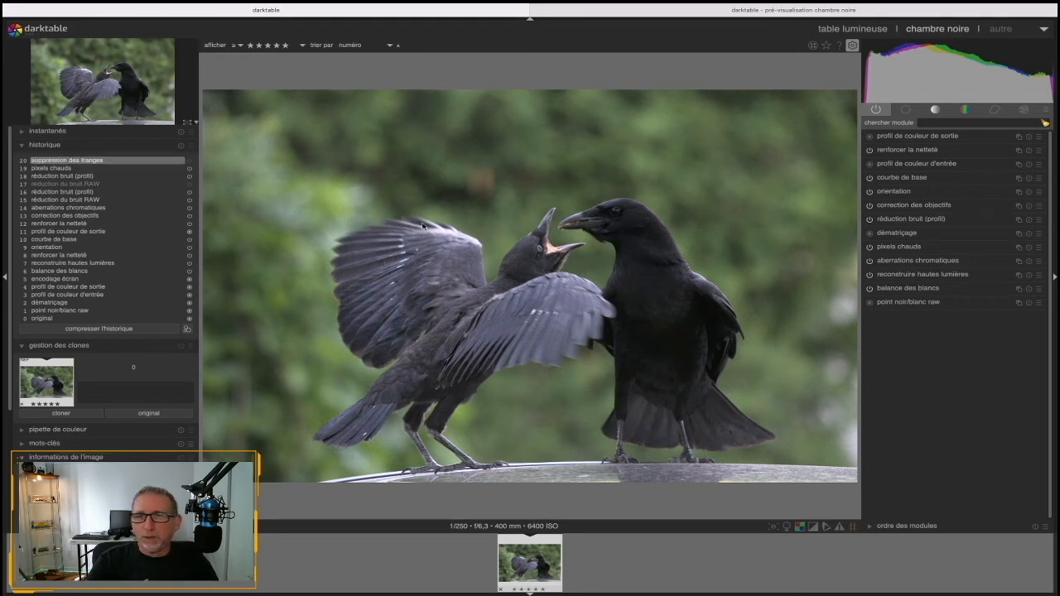
- Open the "filmique rvb" module from the tonality group and turn on the RAW overexposure indicator
{"action": "left_click", "coordinate": [905, 109]}
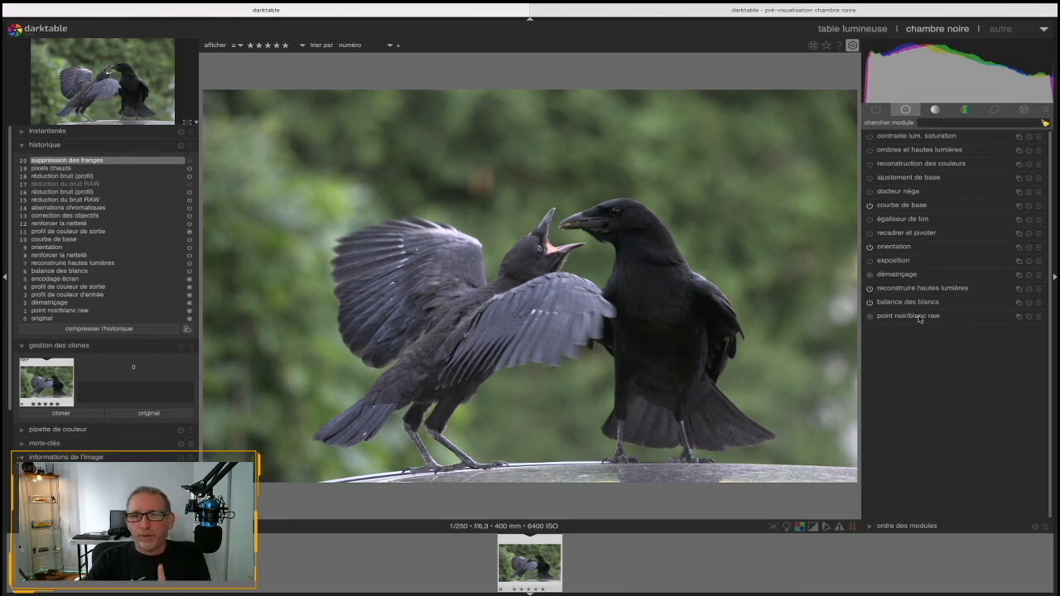
{"action": "left_click", "coordinate": [936, 110]}
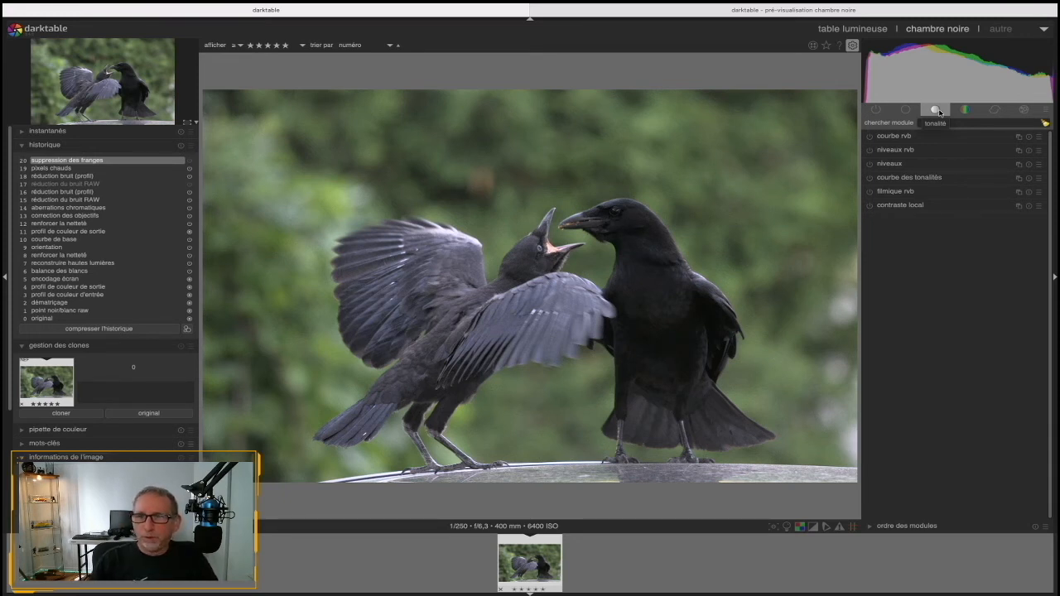
{"action": "left_click", "coordinate": [906, 193]}
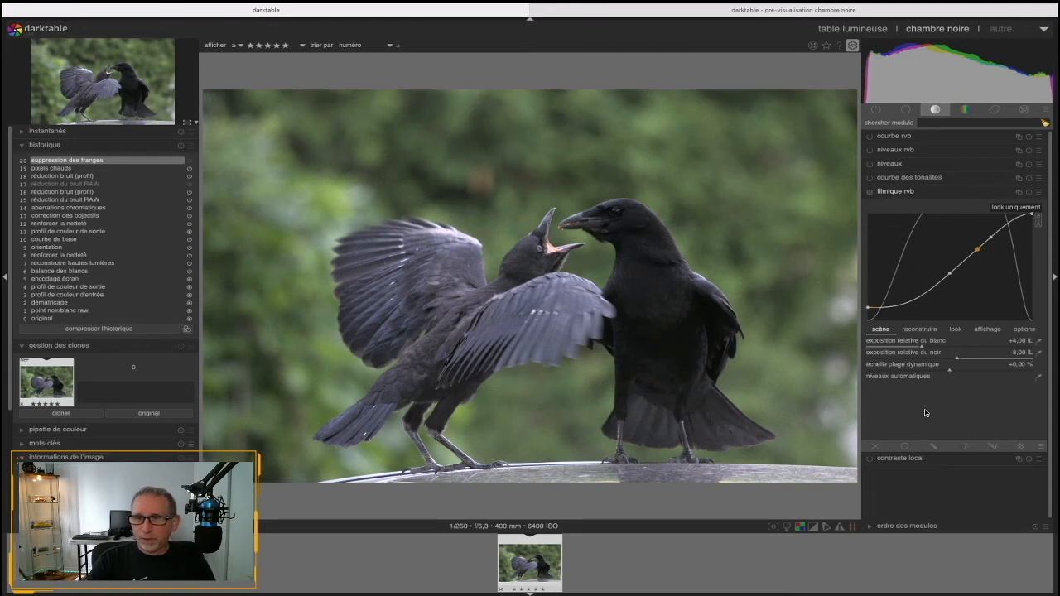
{"action": "right_click", "coordinate": [800, 530]}
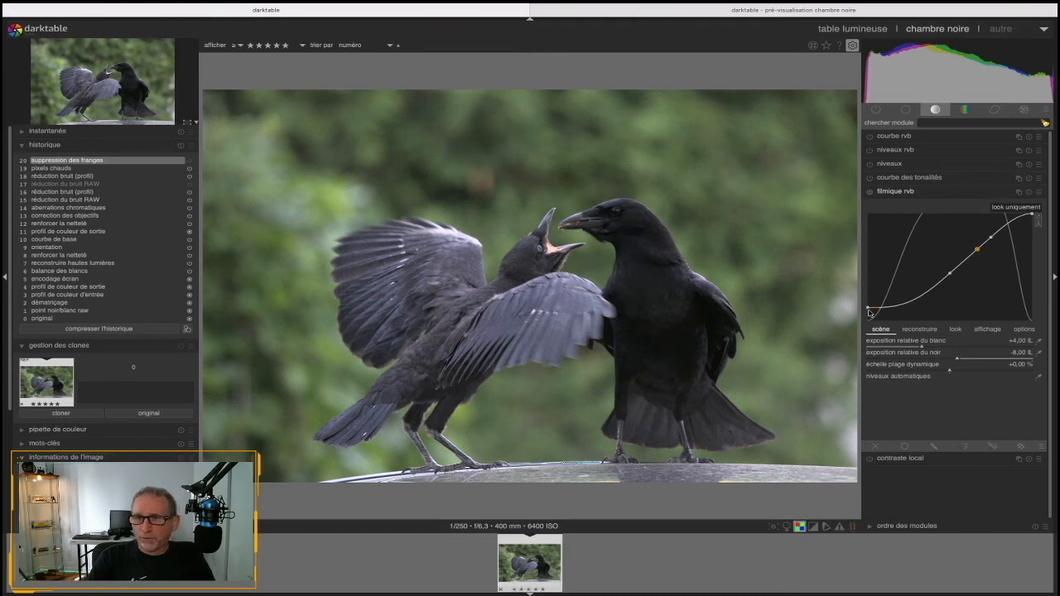
- Try several "exposition relative du blanc" values in "filmique rvb", from +2,00 to +4,01 IL, with "exposition relative du noir" at -12,63 IL
{"action": "left_click", "coordinate": [867, 340]}
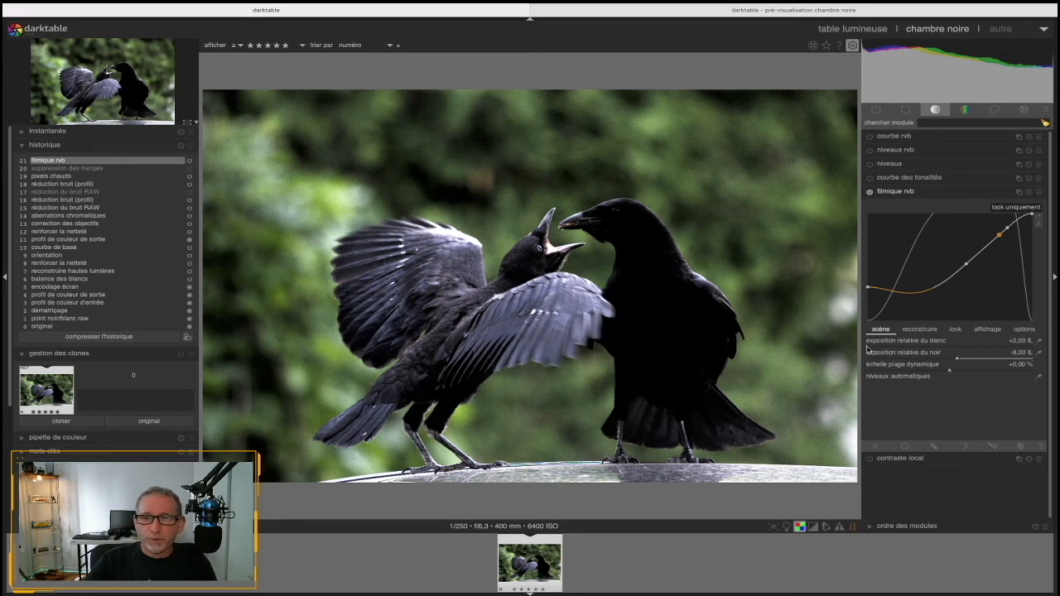
{"action": "left_click_drag", "start_coordinate": [867, 348], "coordinate": [899, 346]}
{"action": "scroll", "coordinate": [476, 288], "scroll_direction": "up", "scroll_amount": 4}
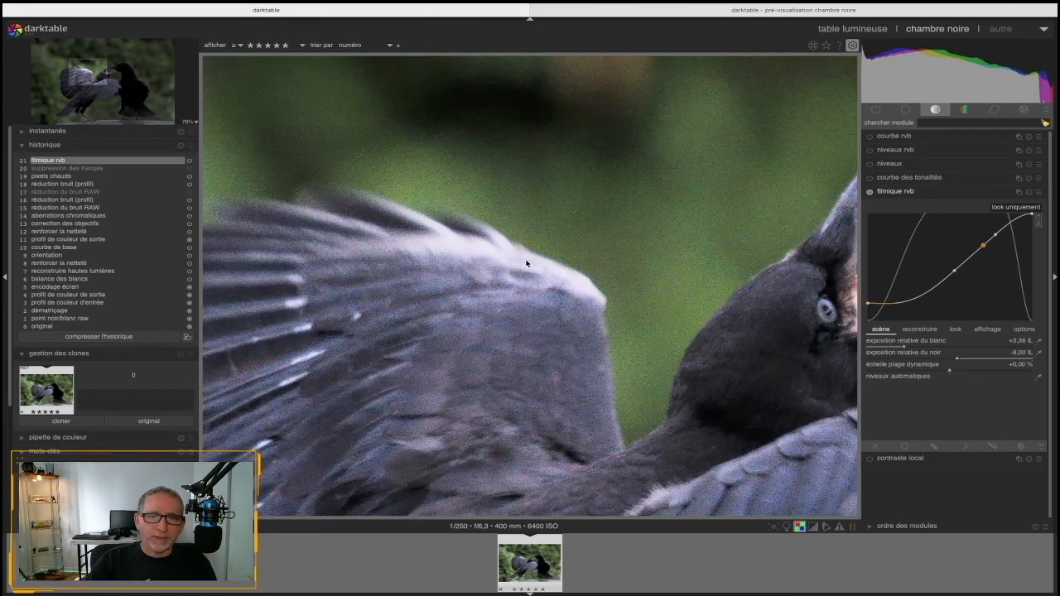
{"action": "mouse_move", "coordinate": [904, 348]}
{"action": "left_mouse_down"}
{"action": "mouse_move", "coordinate": [917, 348]}
{"action": "mouse_move", "coordinate": [885, 350]}
{"action": "left_mouse_up"}
{"action": "left_click", "coordinate": [887, 352]}
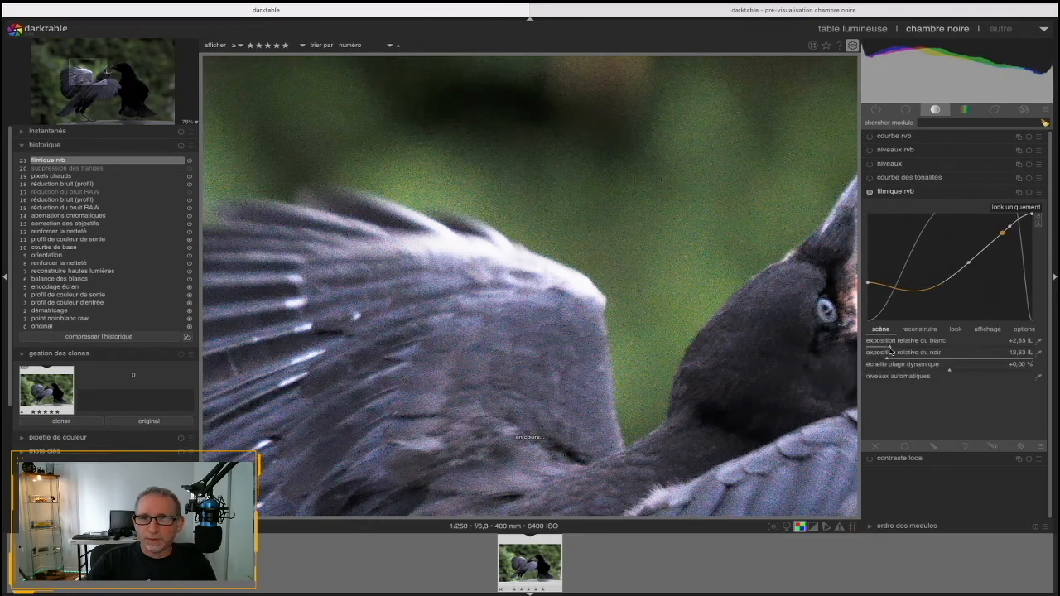
{"action": "left_click_drag", "start_coordinate": [892, 350], "coordinate": [906, 348]}
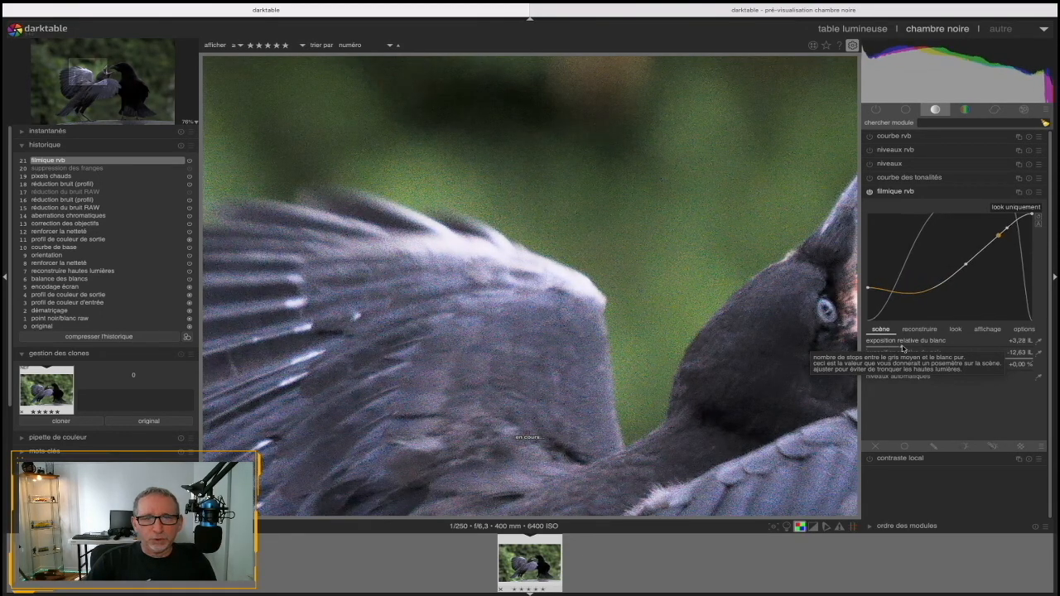
{"action": "left_click_drag", "start_coordinate": [906, 348], "coordinate": [910, 350]}
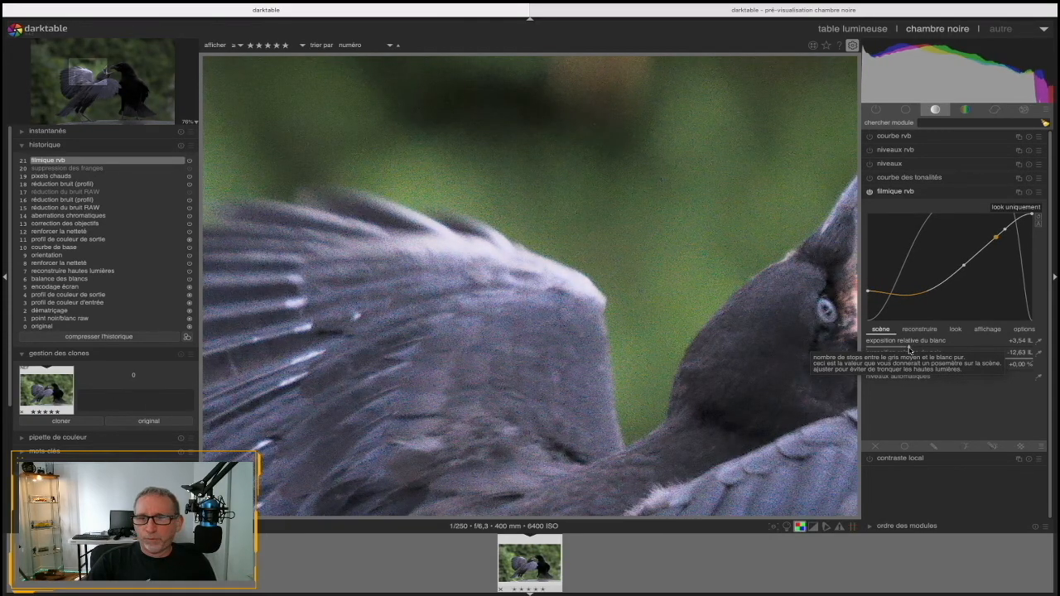
{"action": "scroll", "coordinate": [905, 350], "scroll_direction": "up", "scroll_amount": 5}
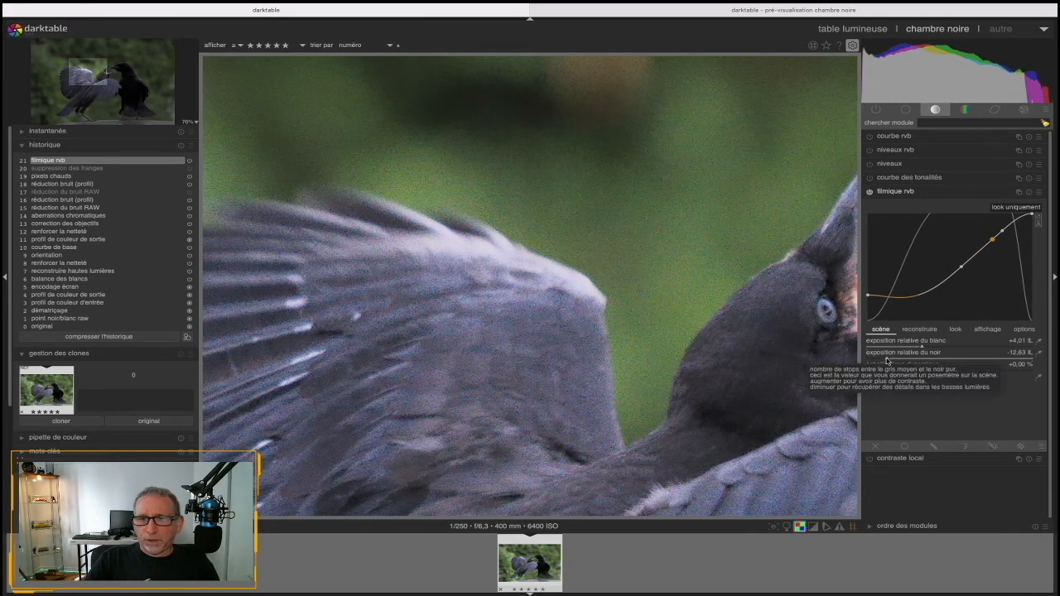
- Try "exposition relative du noir" at -7,31 and -8,90 IL, with "échelle plage dynamique" at -3,29 %, on the whole photo
{"action": "left_click_drag", "start_coordinate": [887, 361], "coordinate": [968, 359]}
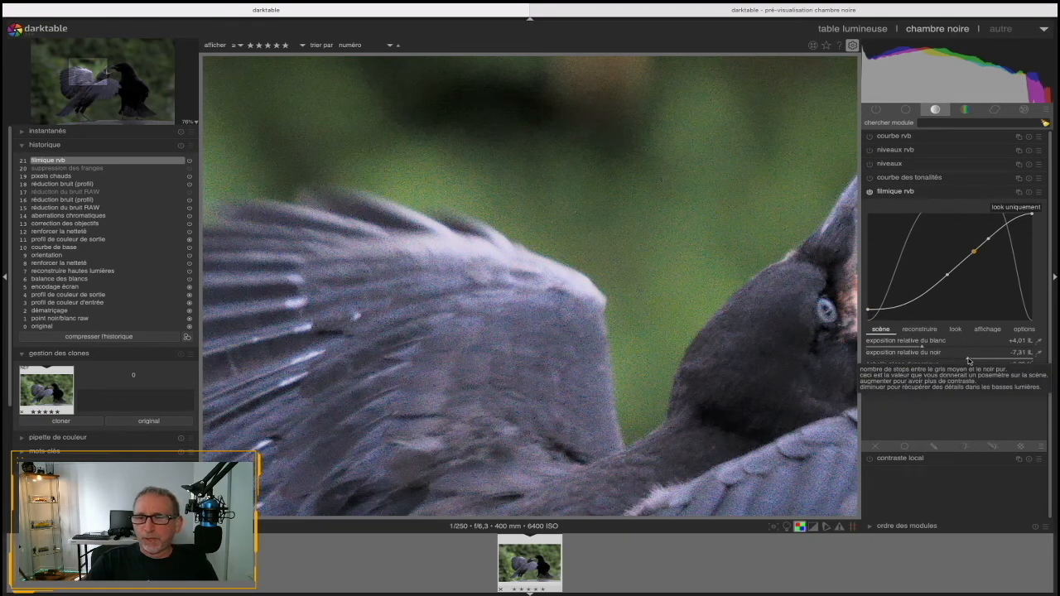
{"action": "key", "text": "alt+3"}
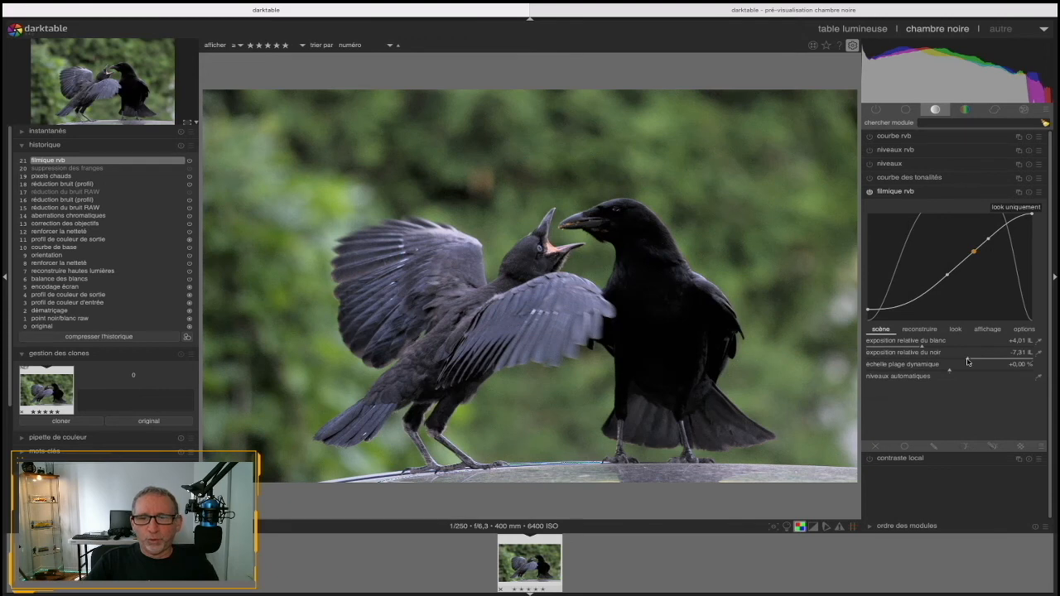
{"action": "left_click_drag", "start_coordinate": [968, 362], "coordinate": [952, 365]}
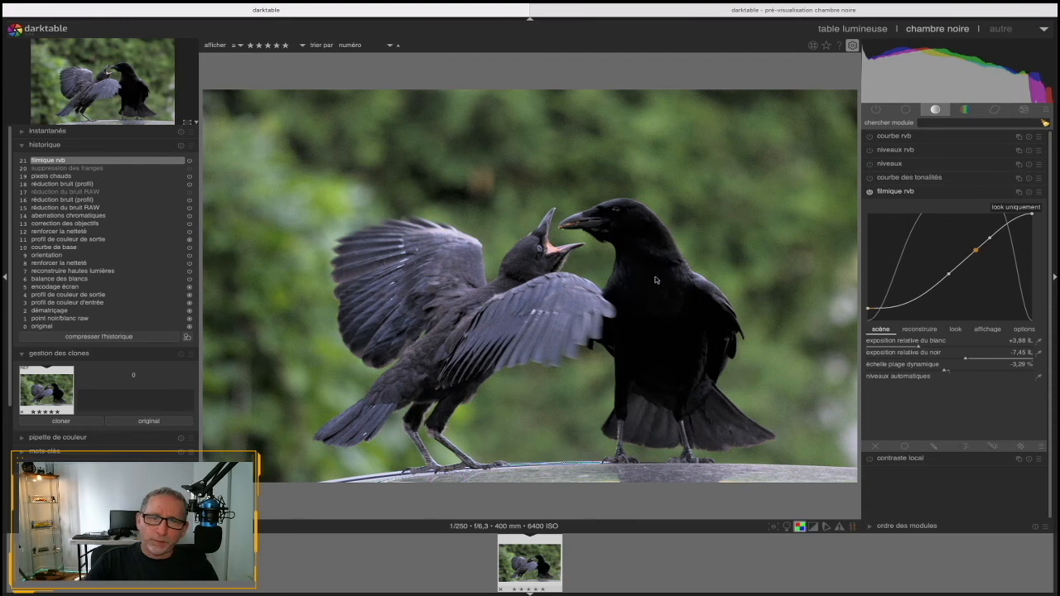
{"action": "left_click_drag", "start_coordinate": [964, 361], "coordinate": [944, 362]}
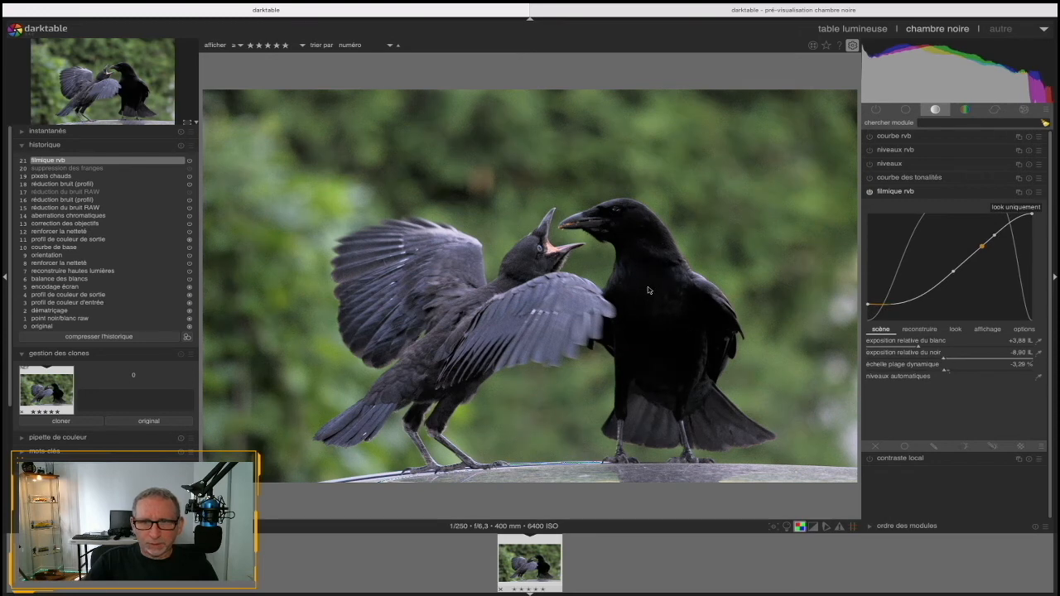
- Lower "exposition relative du noir" to -10,85 IL, and turn off and collapse "filmique rvb"
{"action": "scroll", "coordinate": [877, 329], "scroll_direction": "down", "scroll_amount": 1}
{"action": "left_click", "coordinate": [877, 330]}
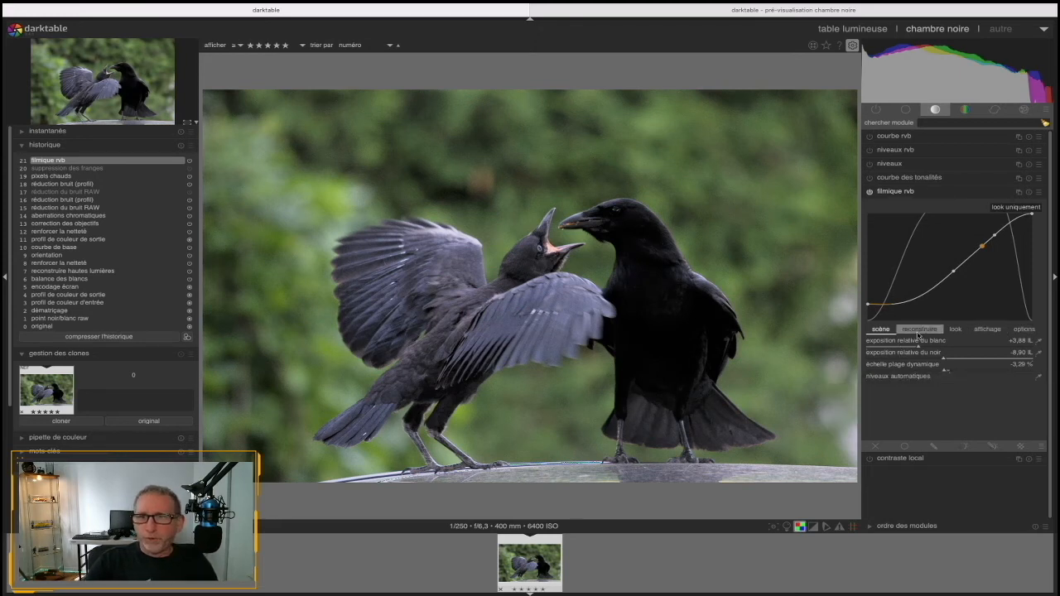
{"action": "left_click_drag", "start_coordinate": [944, 361], "coordinate": [914, 361]}
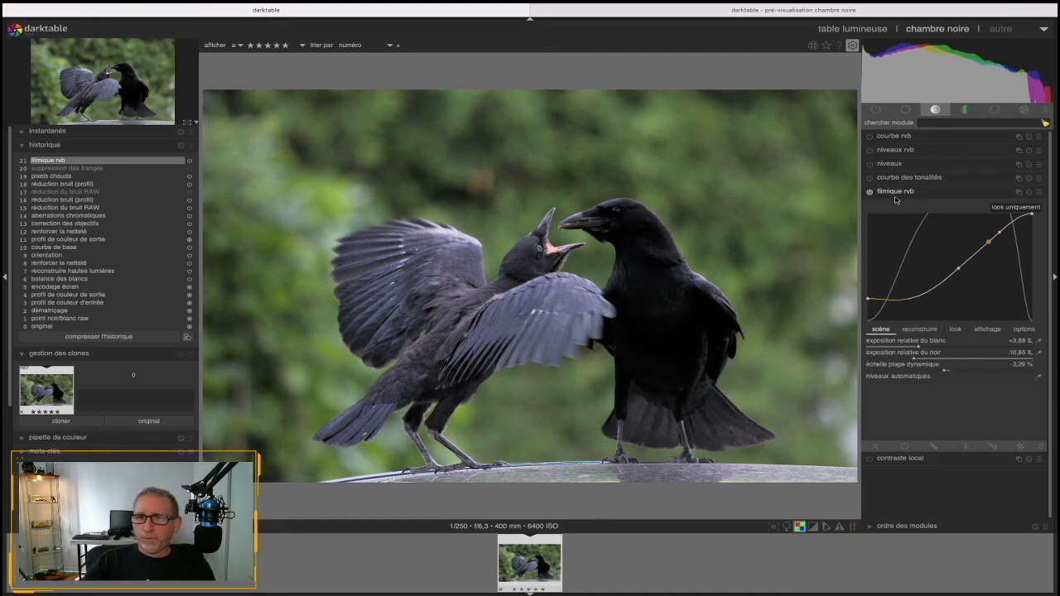
{"action": "left_click", "coordinate": [869, 196]}
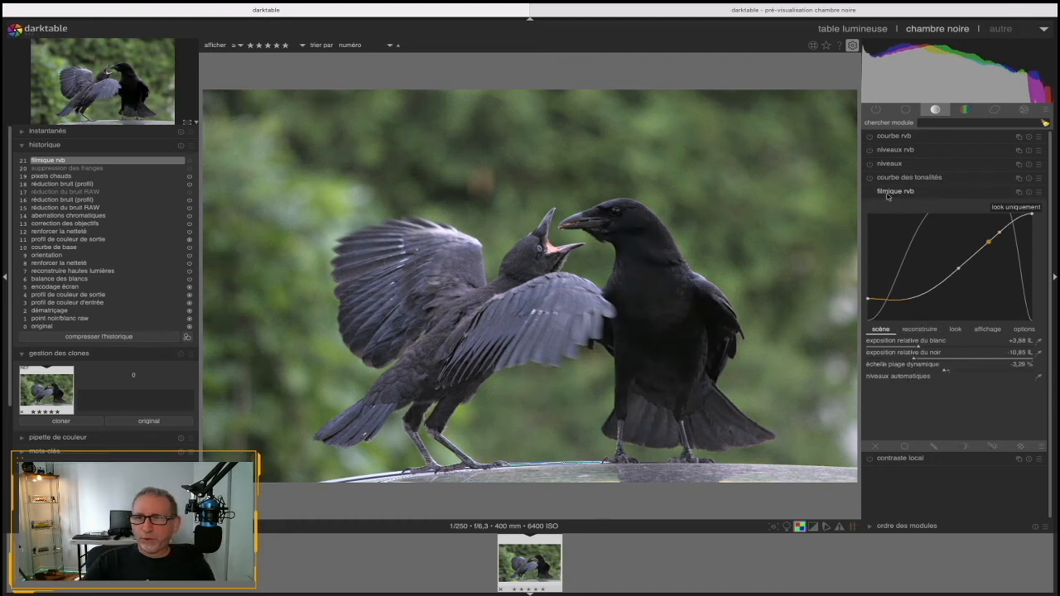
{"action": "left_click", "coordinate": [898, 193]}
- Try altered black levels, with "niveau de noir 0" at 0 and "niveau de noir 1" at 5120, and reset "point noir/blanc raw"
{"action": "left_click", "coordinate": [904, 110]}
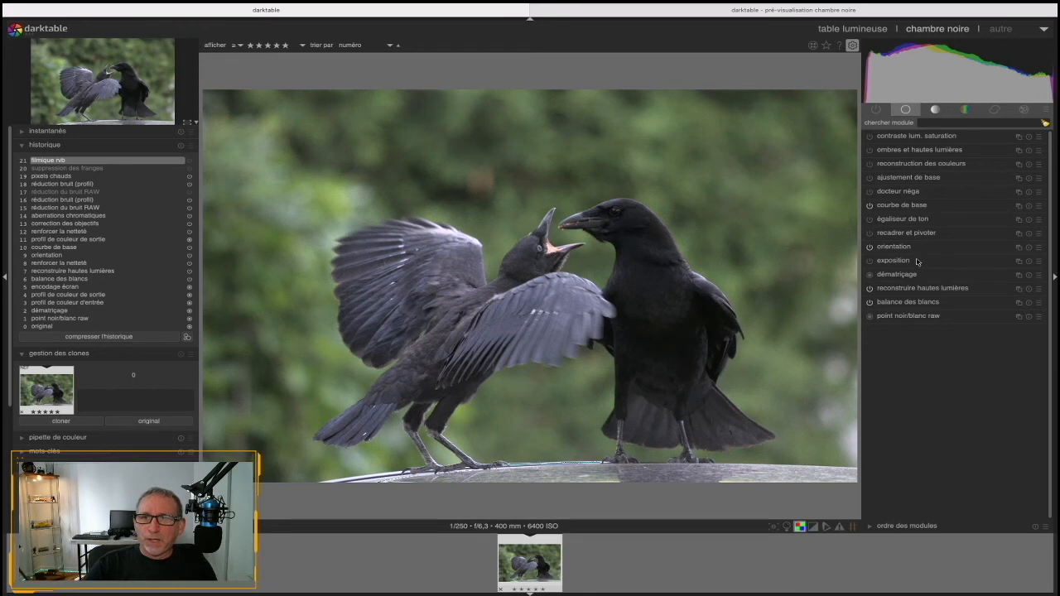
{"action": "mouse_move", "coordinate": [908, 150]}
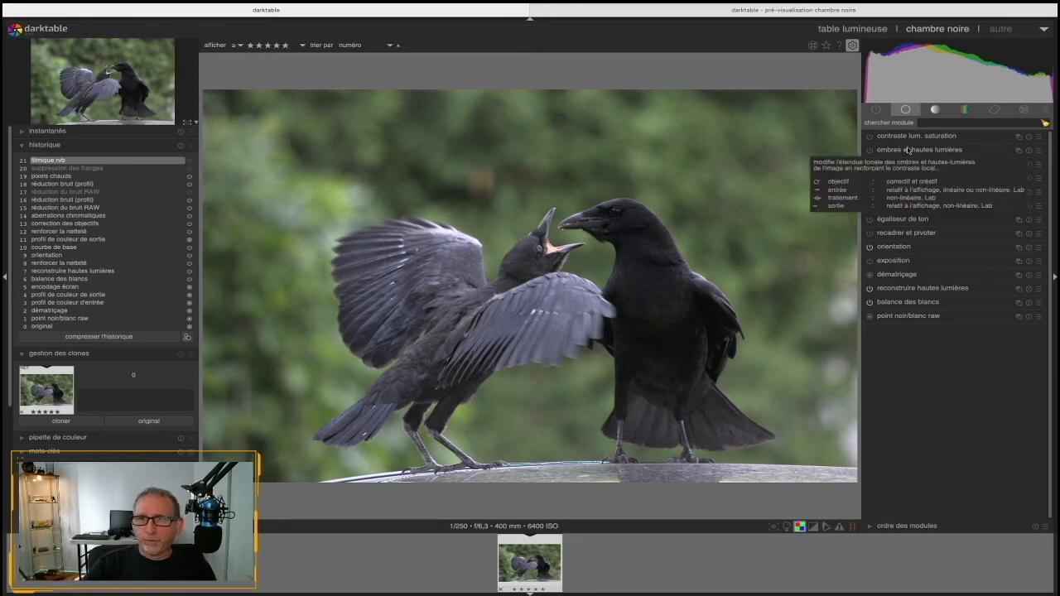
{"action": "left_click", "coordinate": [893, 316]}
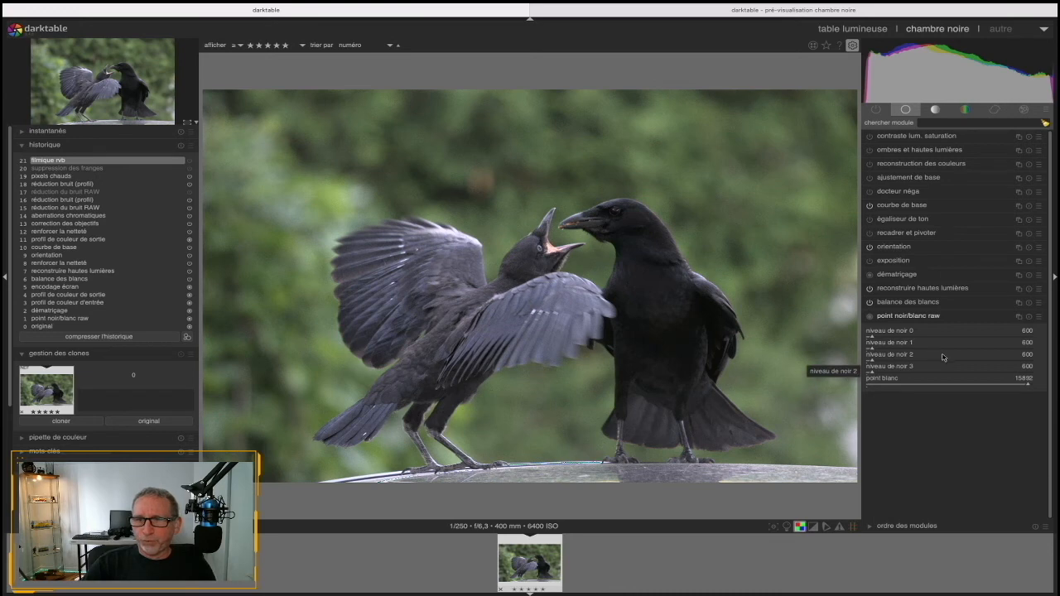
{"action": "left_click", "coordinate": [1029, 386]}
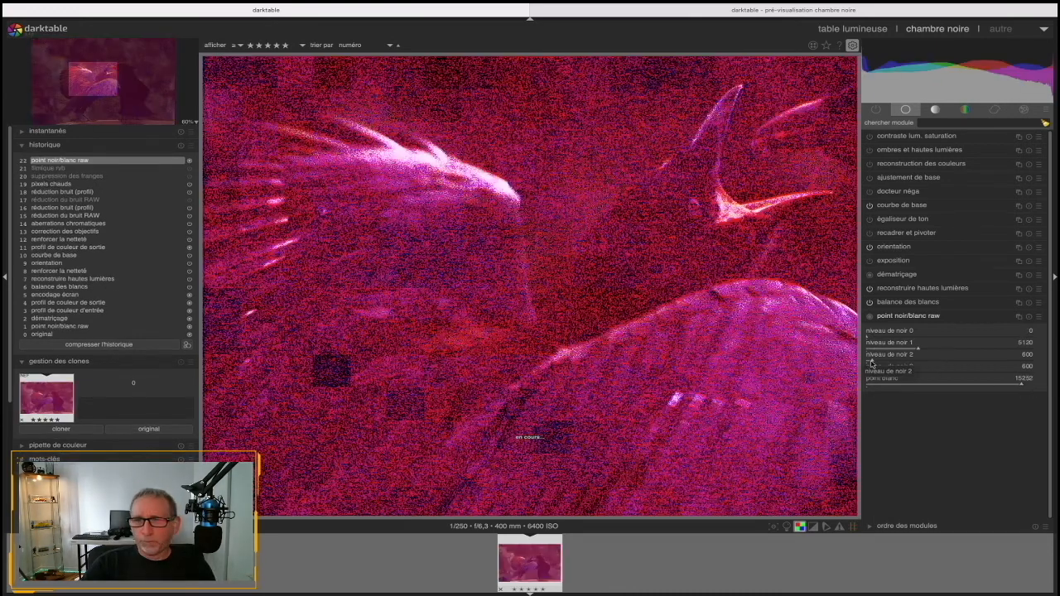
{"action": "left_click", "coordinate": [908, 315]}
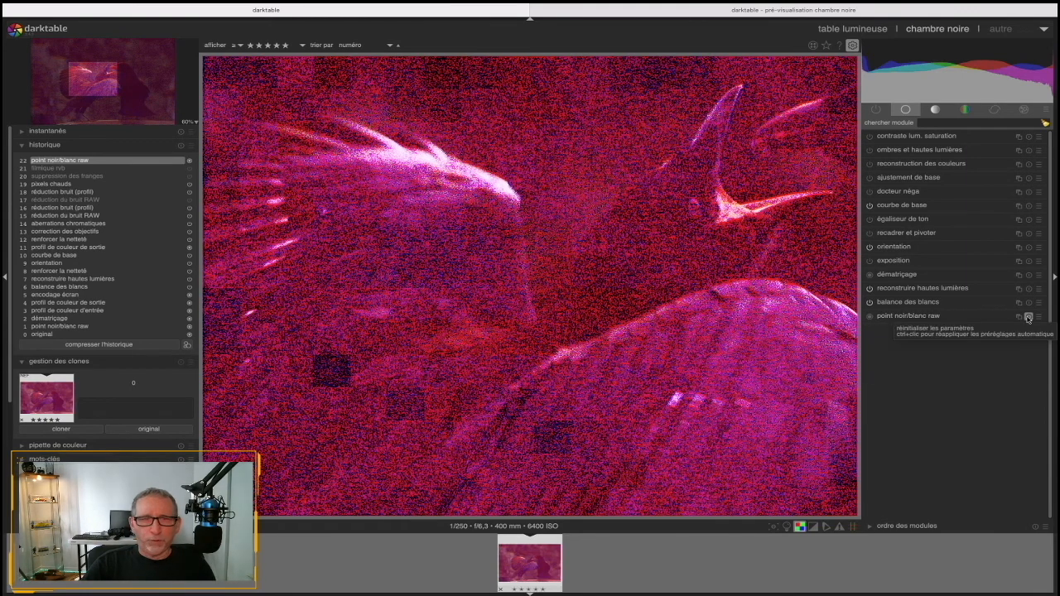
{"action": "left_click", "coordinate": [1028, 317]}
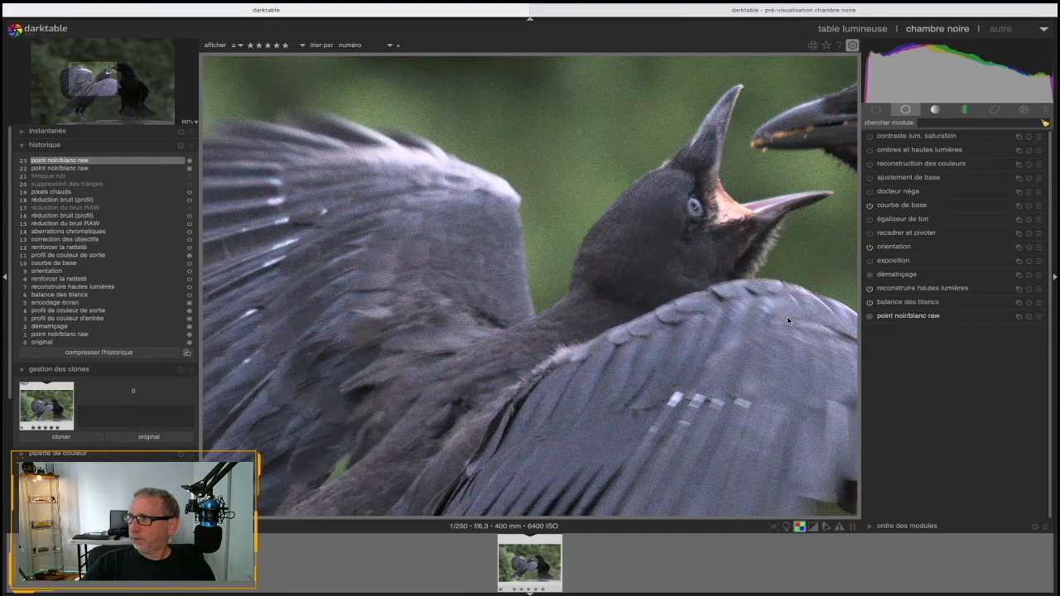
- In "balance des blancs", set the white balance from an image area ("depuis une zone image")
{"action": "left_click", "coordinate": [906, 303]}
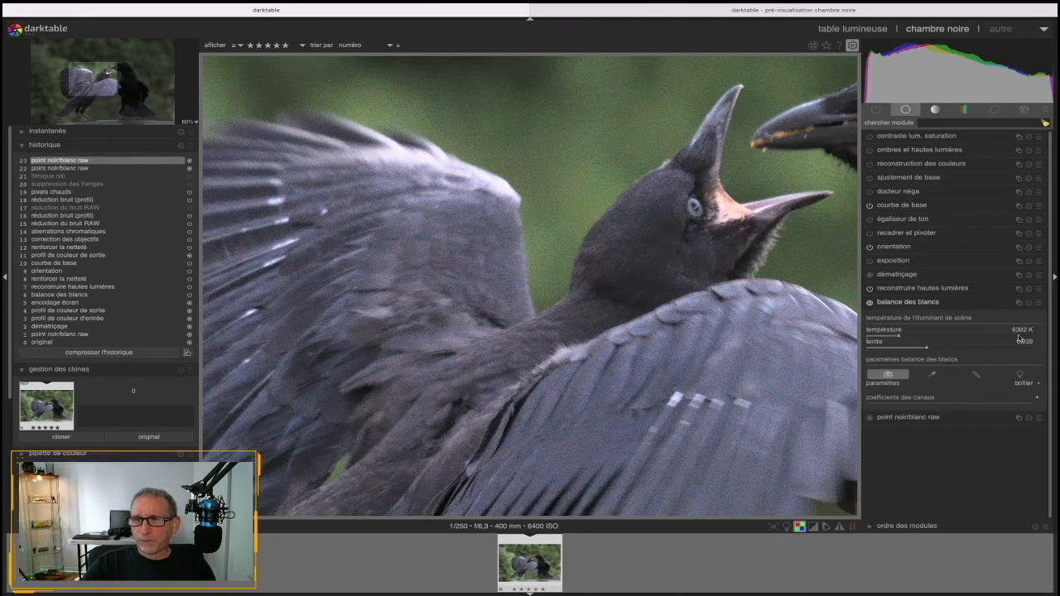
{"action": "left_click", "coordinate": [936, 378]}
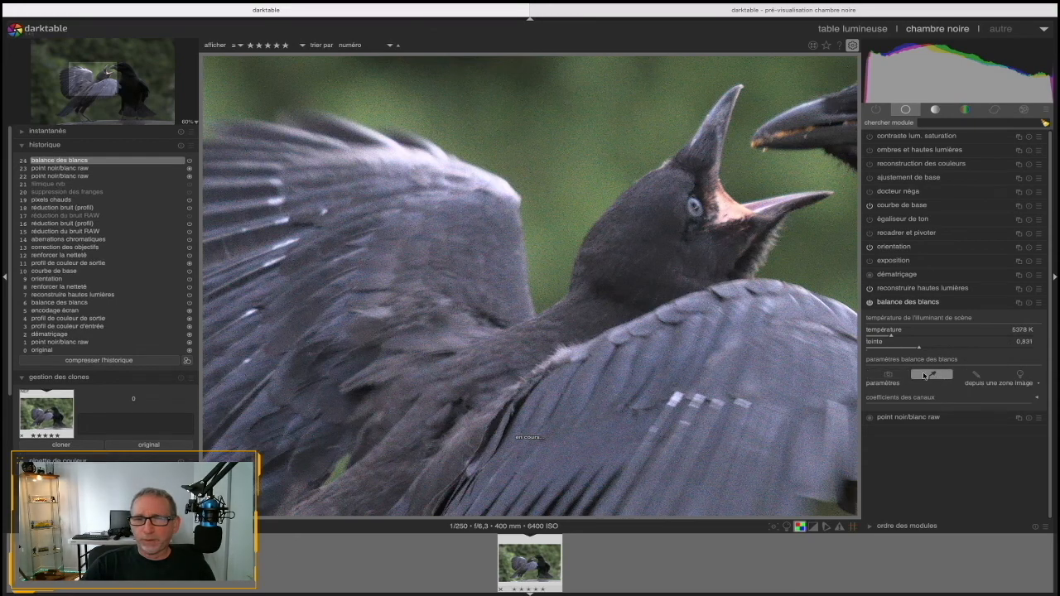
- Sample the white balance from a small area on the pale upper edge of the young crow's wing, and collapse "balance des blancs"
{"action": "left_click", "coordinate": [490, 180]}
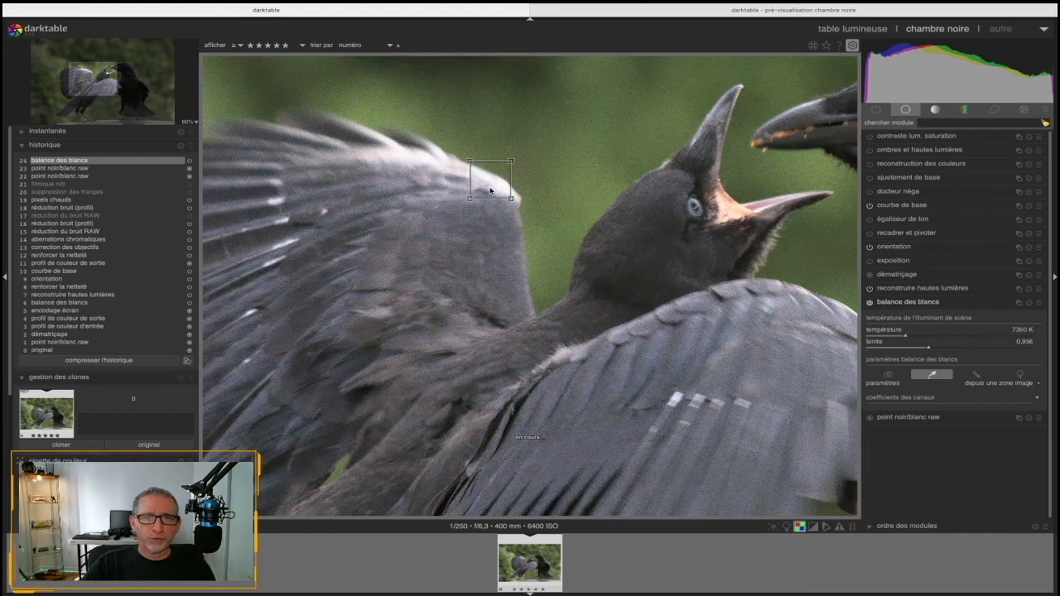
{"action": "mouse_move", "coordinate": [511, 199]}
{"action": "left_mouse_down"}
{"action": "mouse_move", "coordinate": [481, 189]}
{"action": "mouse_move", "coordinate": [487, 180]}
{"action": "mouse_move", "coordinate": [492, 193]}
{"action": "left_mouse_up"}
{"action": "scroll", "coordinate": [566, 208], "scroll_direction": "down", "scroll_amount": 3}
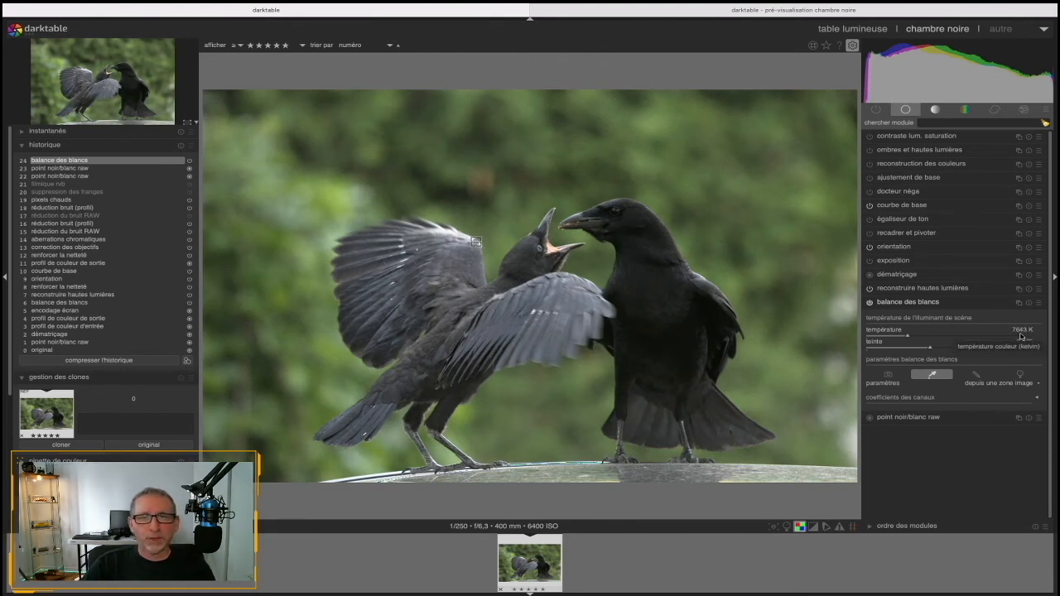
{"action": "left_click", "coordinate": [897, 303]}
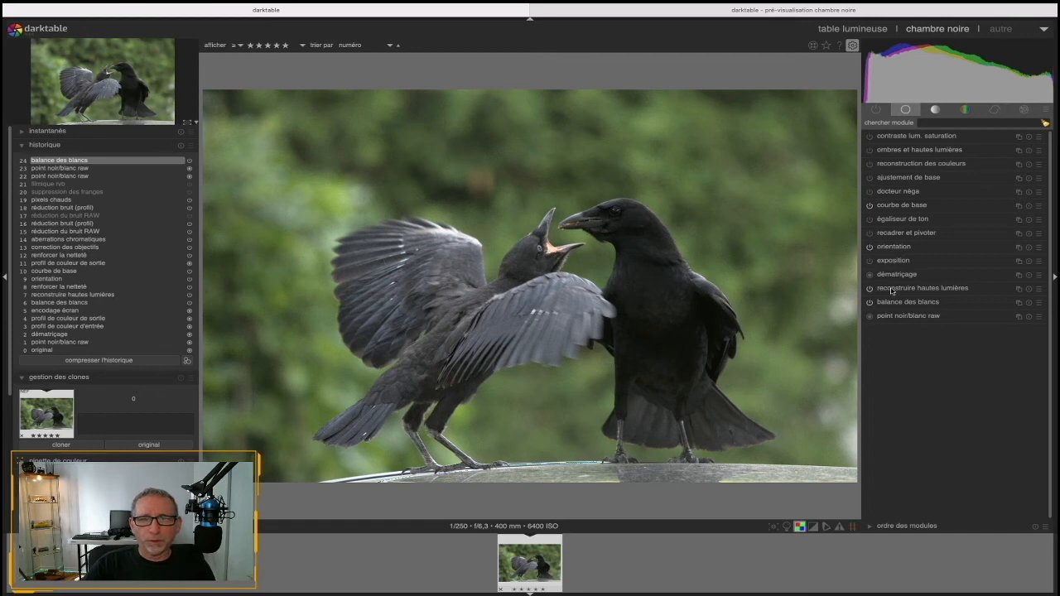
- In "exposition", raise the exposure to 0,24 IL, judging the photo in the white-framed colour assessment view, and collapse the module
{"action": "left_click", "coordinate": [892, 261]}
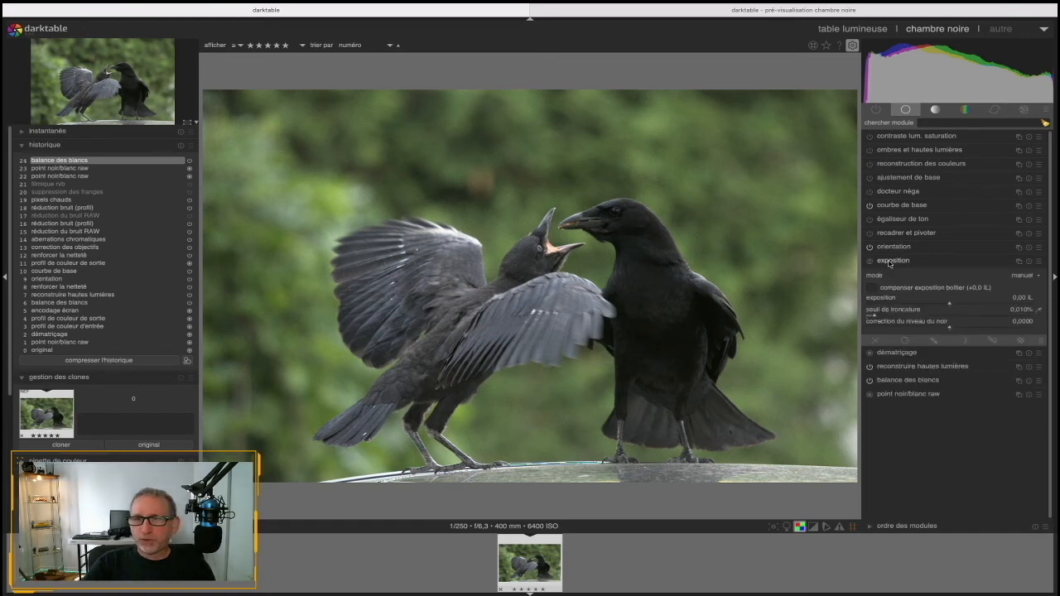
{"action": "left_click_drag", "start_coordinate": [950, 304], "coordinate": [959, 304]}
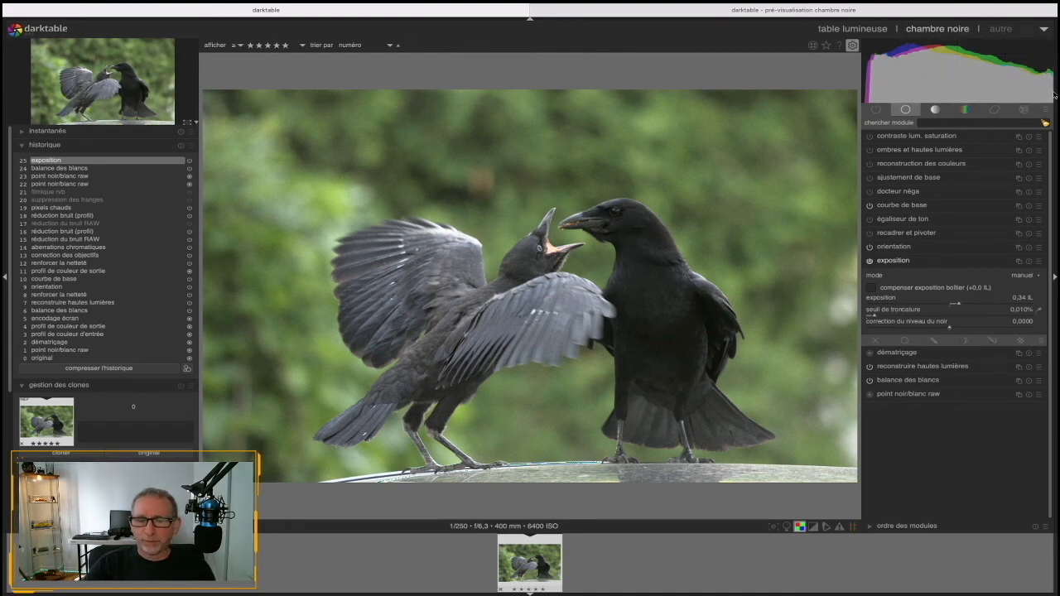
{"action": "scroll", "coordinate": [1050, 96], "scroll_direction": "up", "scroll_amount": 3}
{"action": "scroll", "coordinate": [1049, 96], "scroll_direction": "down", "scroll_amount": 3}
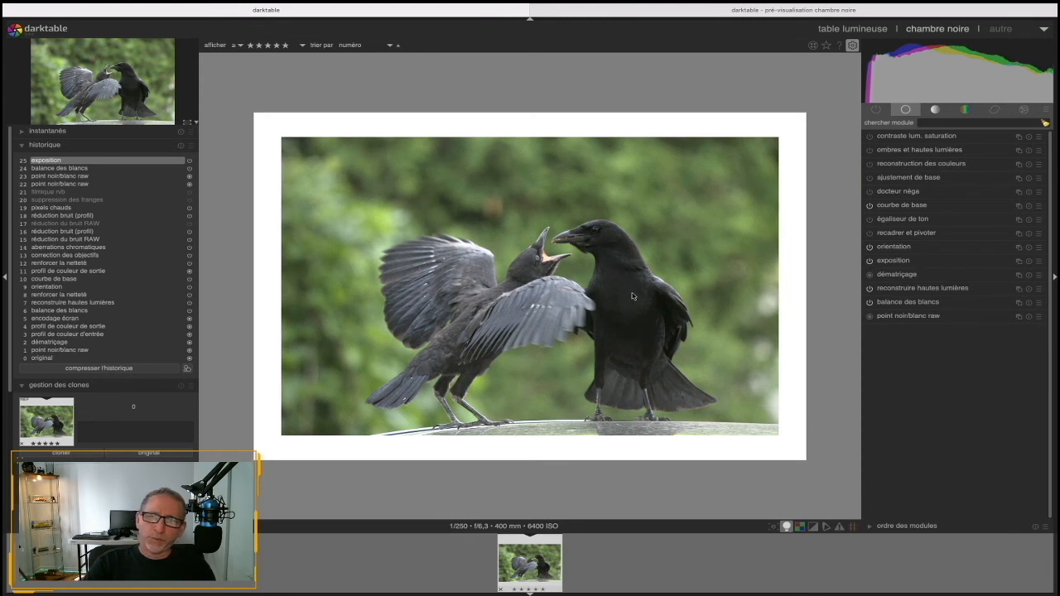
{"action": "left_click", "coordinate": [880, 261]}
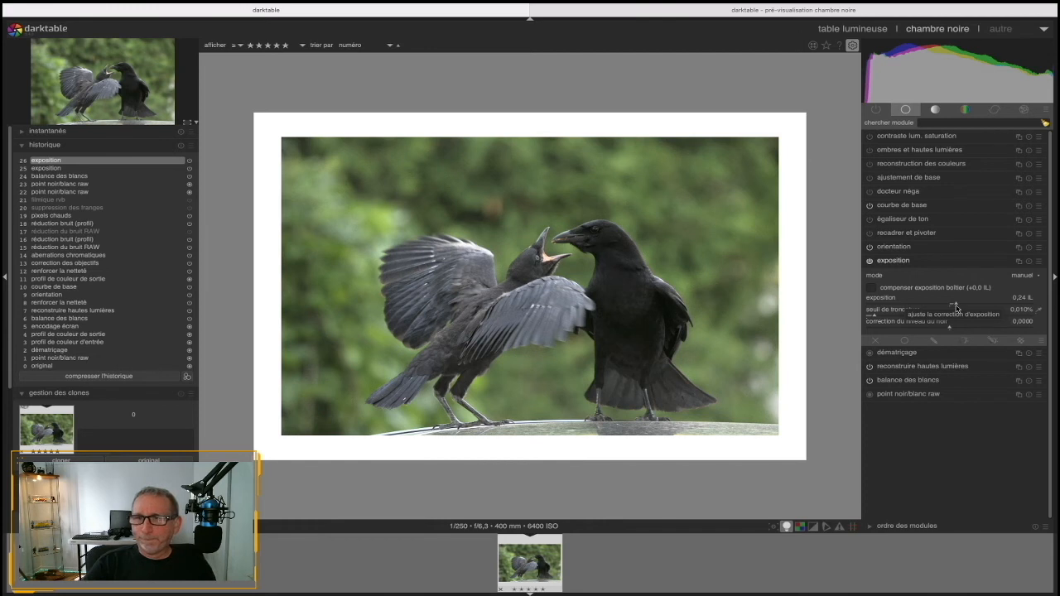
{"action": "left_click", "coordinate": [939, 261]}
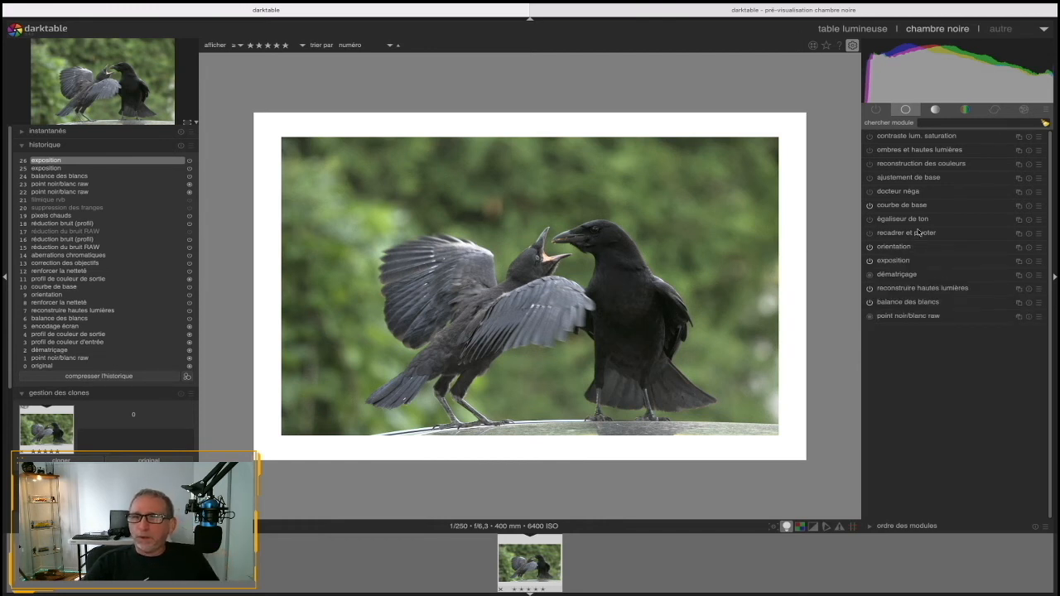
- Try "égaliseur de ton" briefly without adjustments, and try raising the black point of the curve in "courbe de base"
{"action": "left_click", "coordinate": [904, 221]}
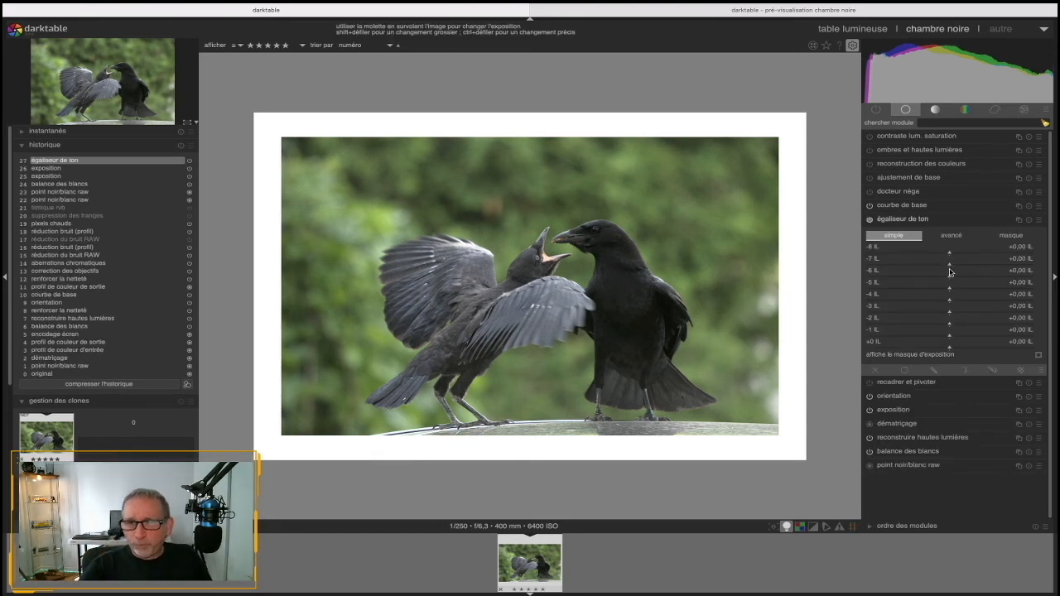
{"action": "left_click", "coordinate": [902, 205]}
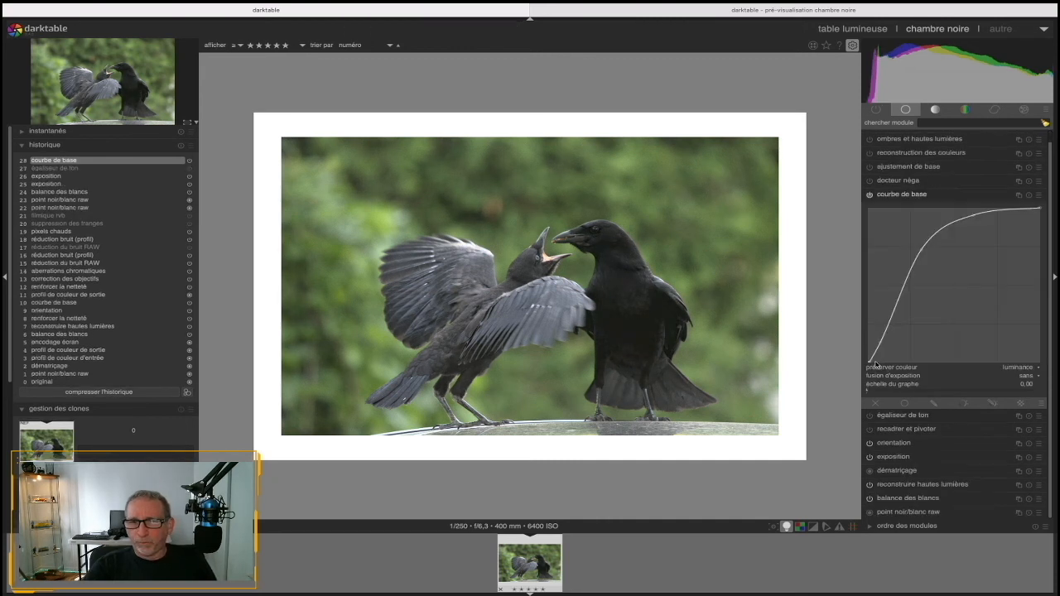
{"action": "scroll", "coordinate": [871, 365], "scroll_direction": "up", "scroll_amount": 5}
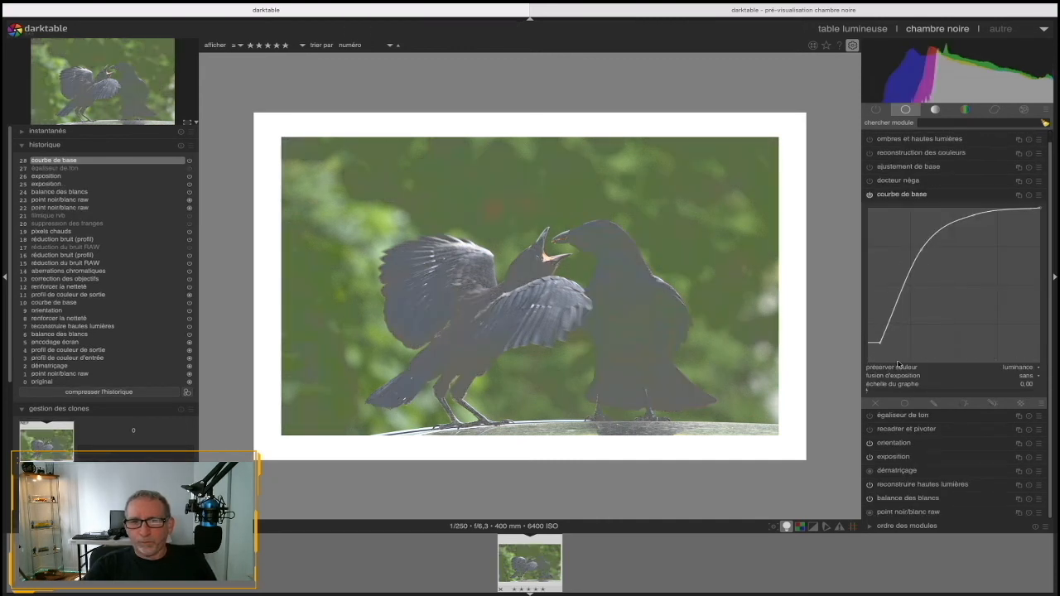
{"action": "left_click", "coordinate": [901, 197]}
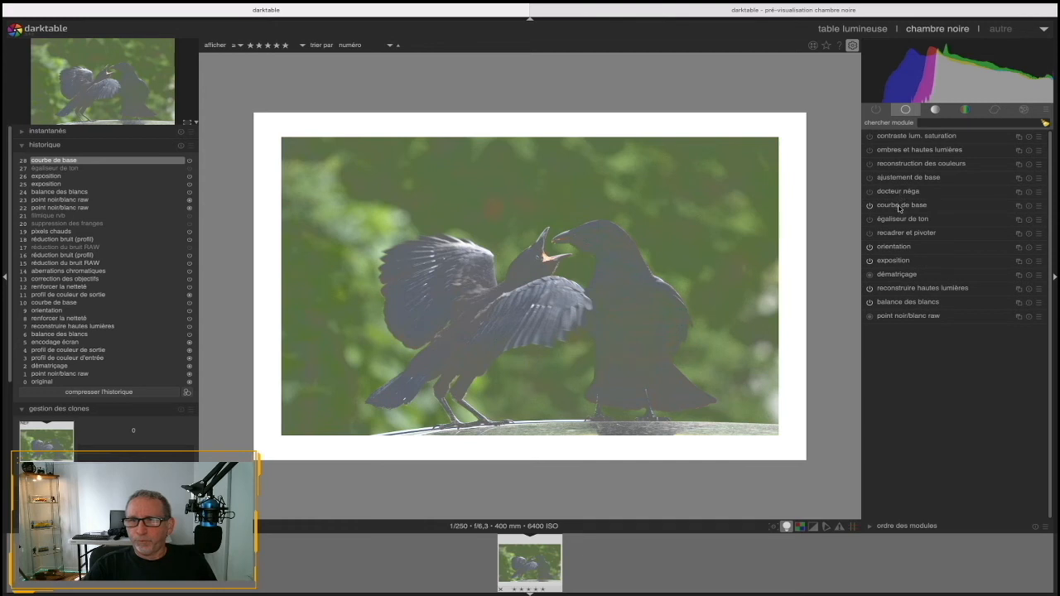
- Reset "courbe de base" to its default straight curve, discarding the raised black point
{"action": "left_click", "coordinate": [1029, 207]}
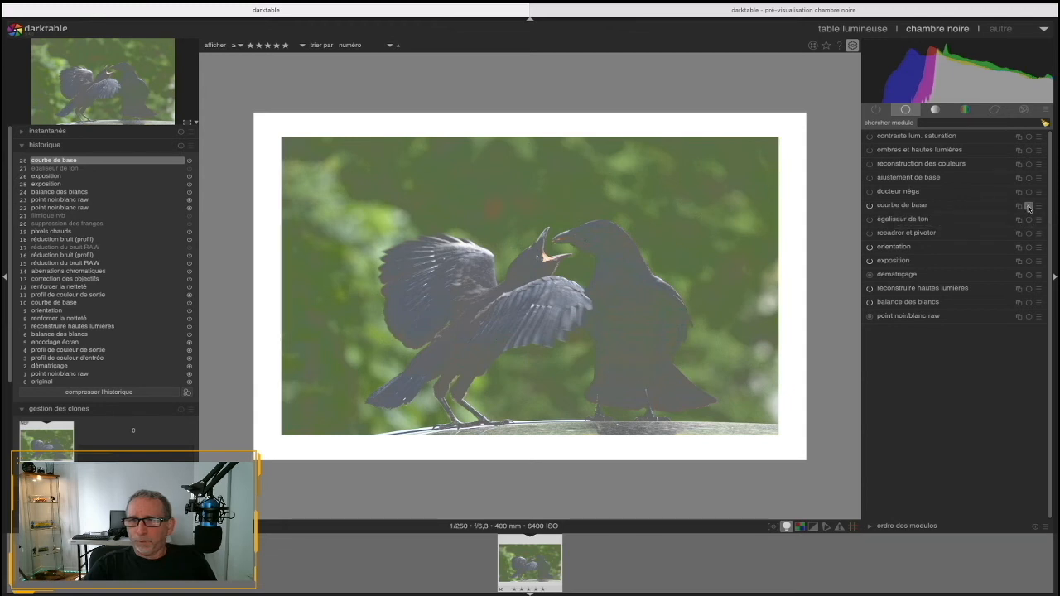
{"action": "left_click", "coordinate": [869, 206]}
{"action": "left_click", "coordinate": [871, 208]}
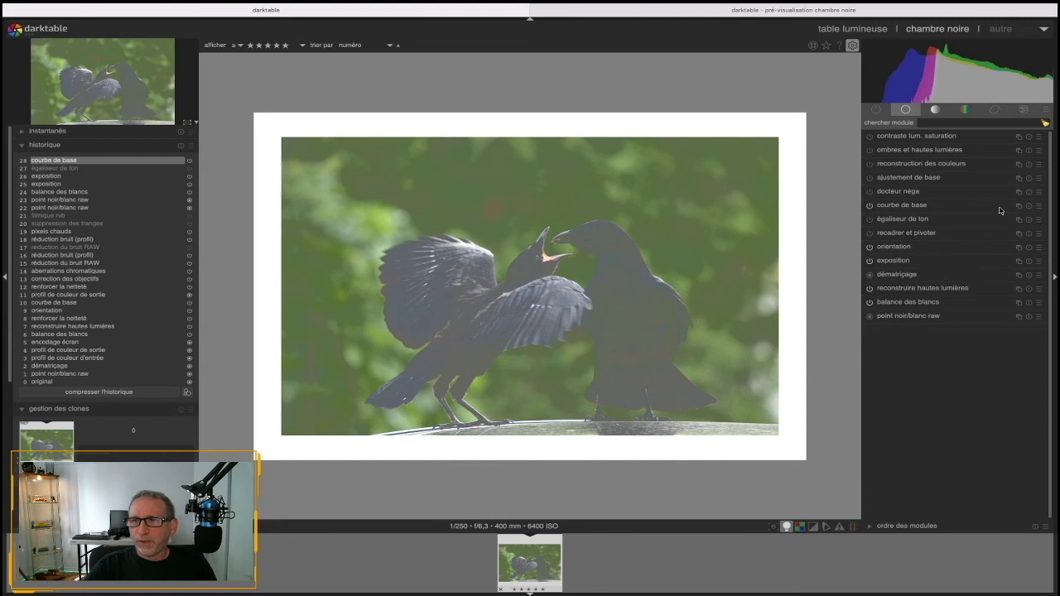
{"action": "left_click", "coordinate": [1029, 207]}
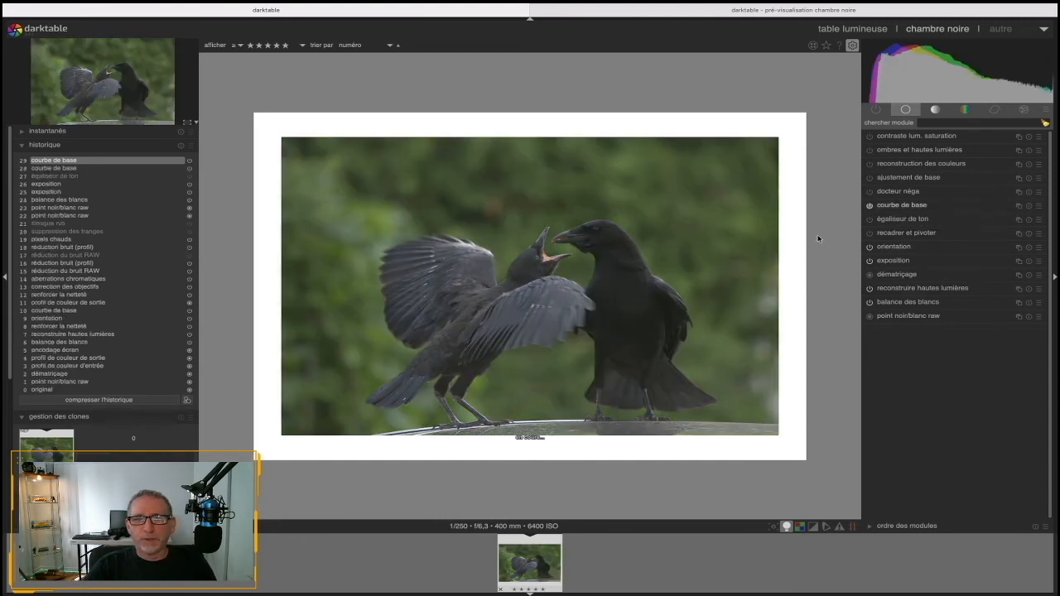
- Try a gentle S-curve in "courbe de base", lowering the shadows and slightly lifting the highlights
{"action": "left_click", "coordinate": [902, 205]}
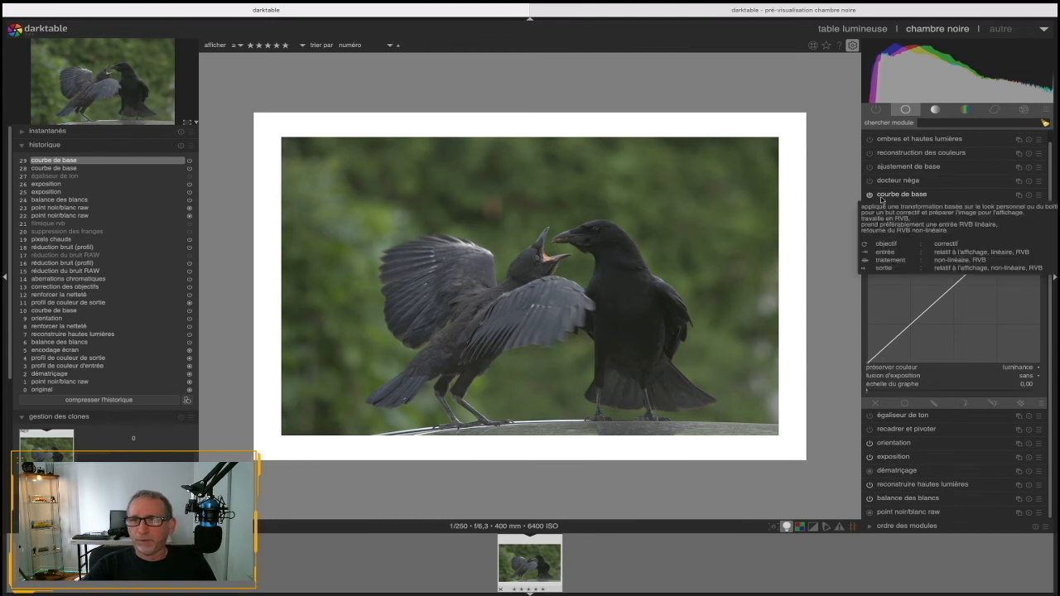
{"action": "left_click_drag", "start_coordinate": [868, 363], "coordinate": [932, 385]}
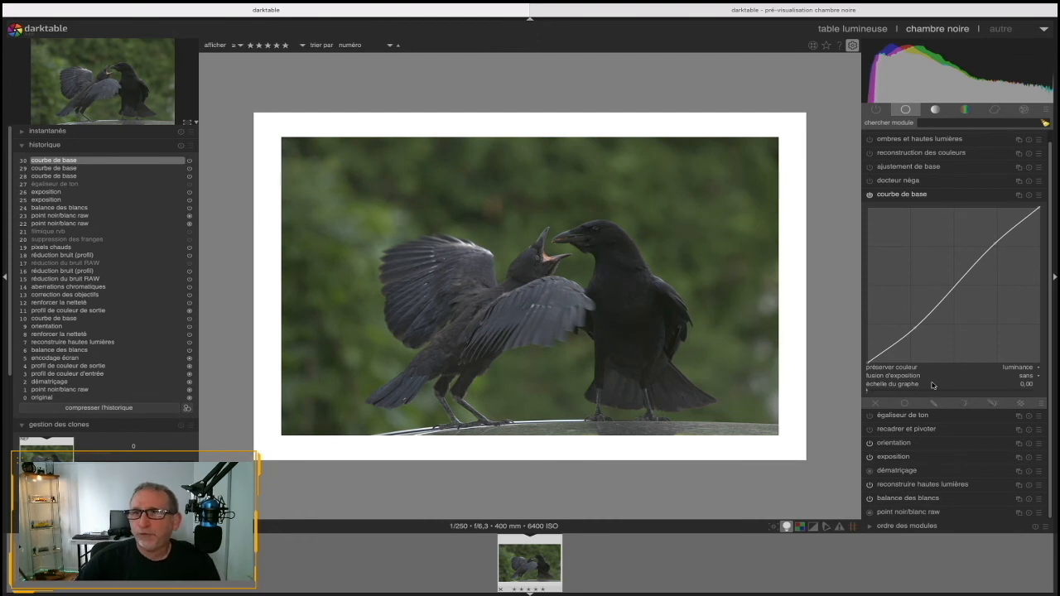
{"action": "left_click", "coordinate": [919, 197]}
{"action": "left_click", "coordinate": [919, 197]}
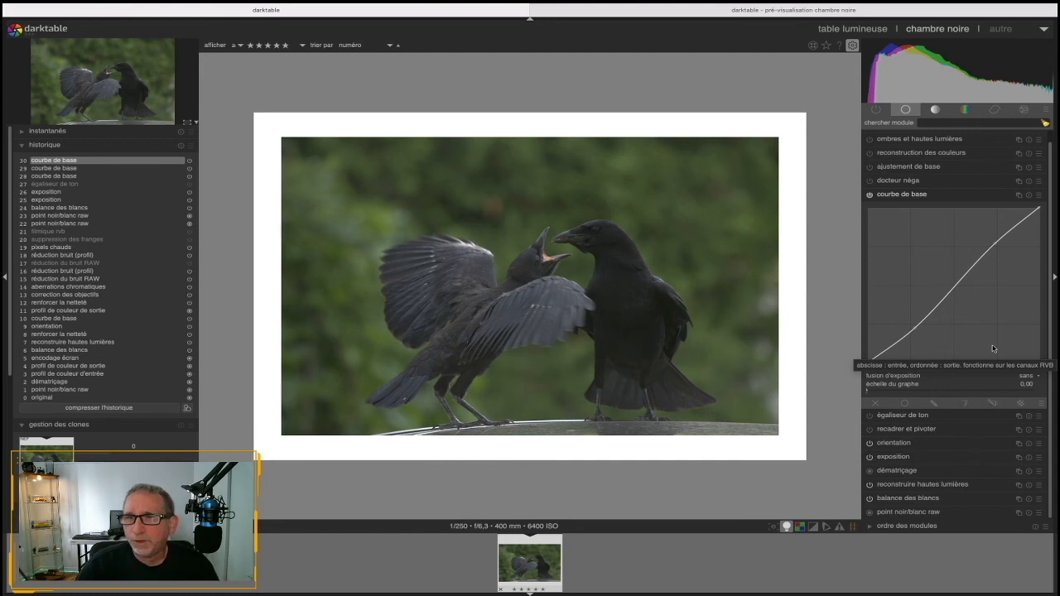
- Turn off "courbe de base" and bring the black and white points inward in the tonal module "niveaux"
{"action": "left_click", "coordinate": [886, 198]}
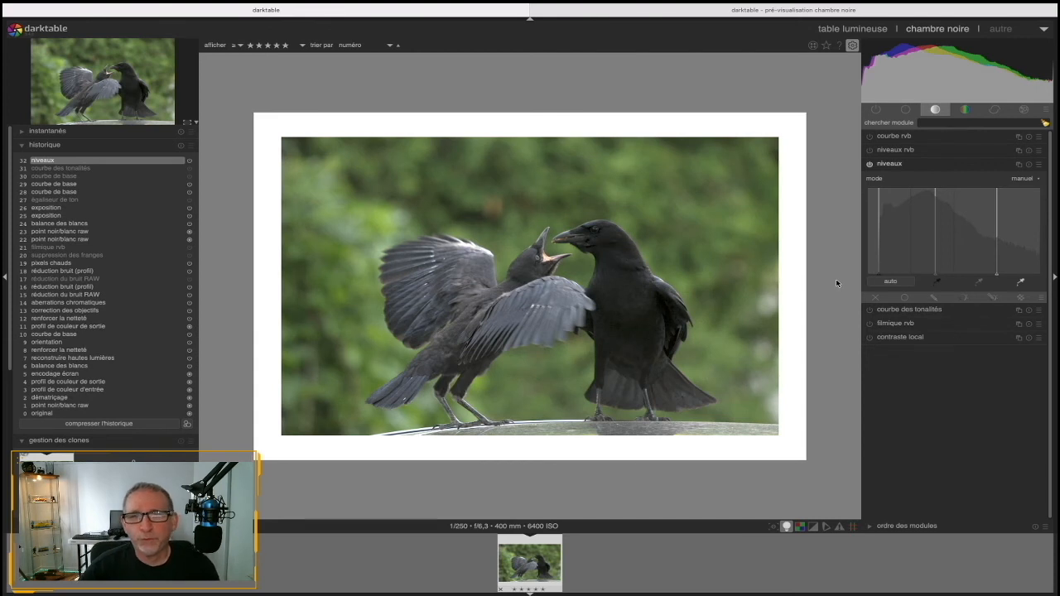
{"action": "left_click", "coordinate": [903, 111]}
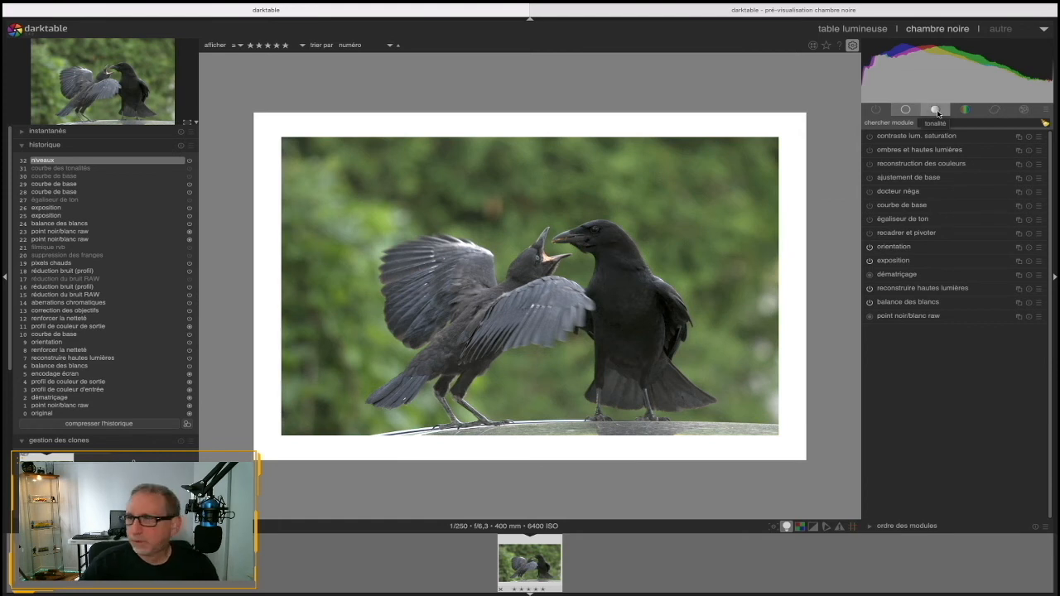
{"action": "left_click", "coordinate": [936, 110]}
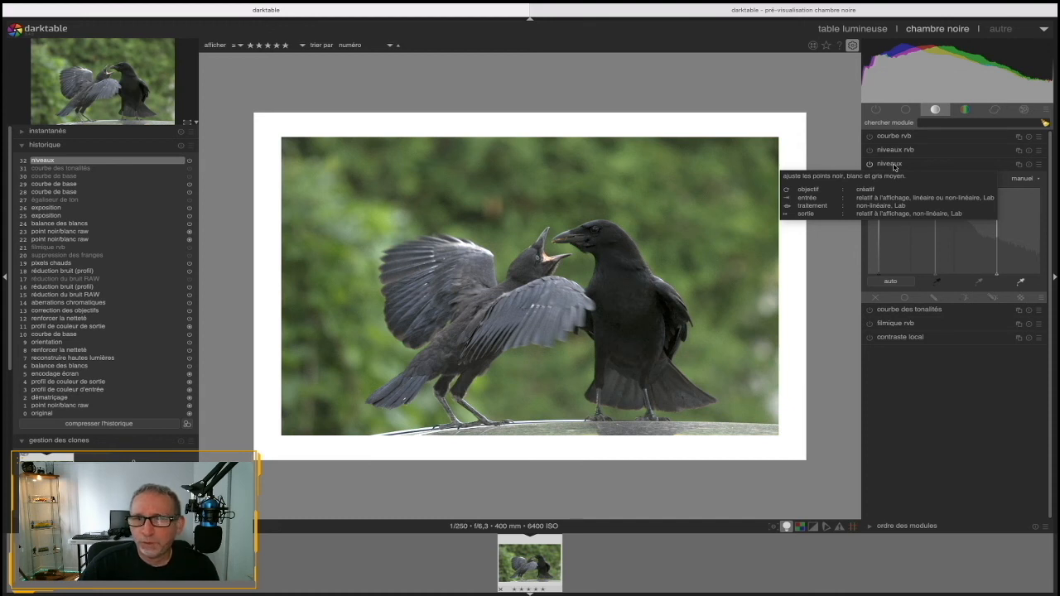
- In "ajustement de base", set "correction du niveau du noir" to 0,0046, and try "compression hautes lumières" at 24,34 before restoring 0,00
{"action": "left_click", "coordinate": [905, 109]}
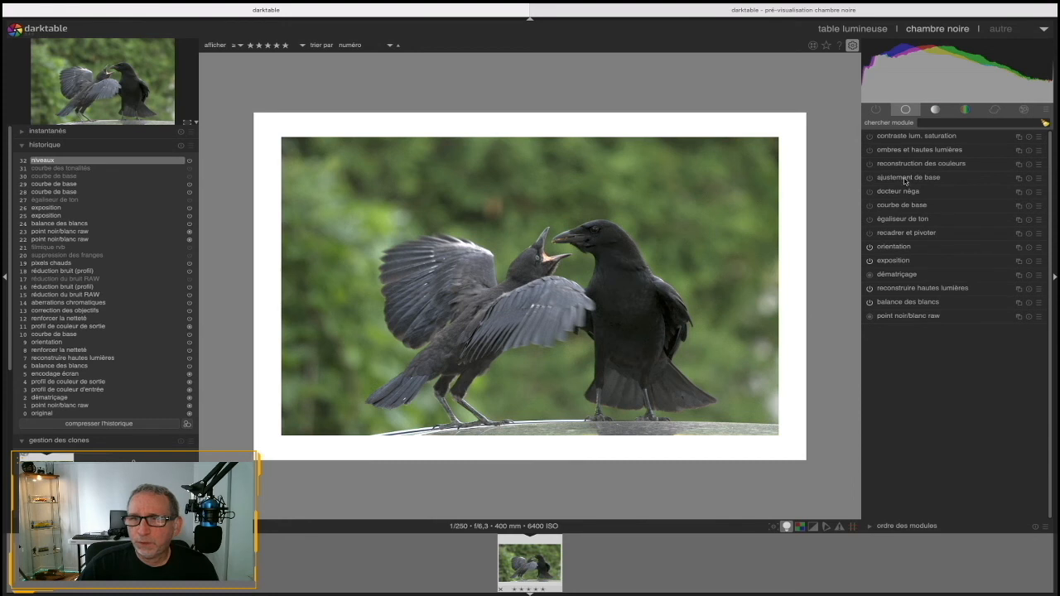
{"action": "left_click", "coordinate": [905, 179]}
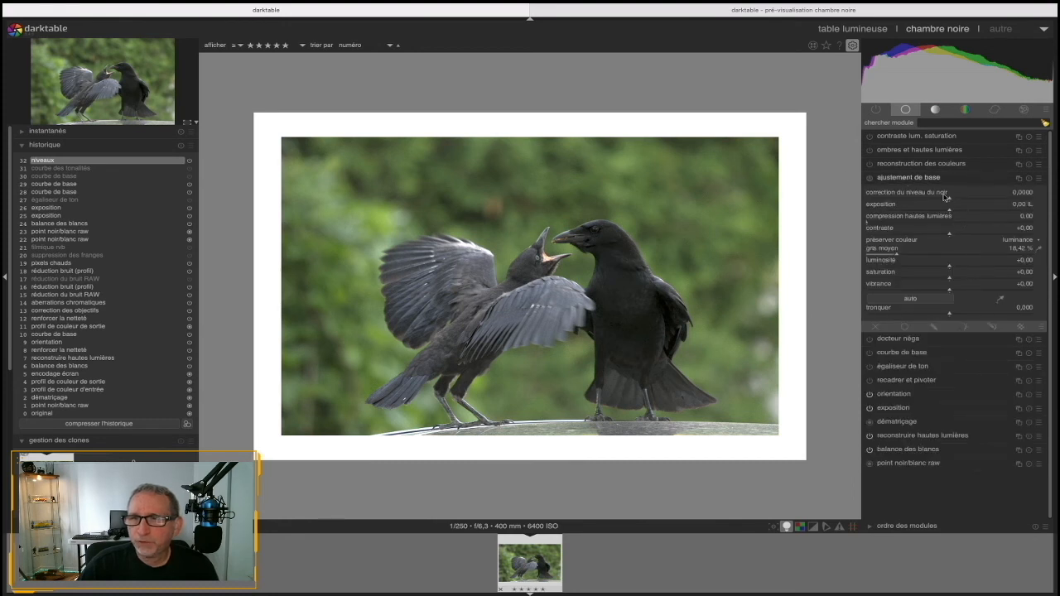
{"action": "left_click_drag", "start_coordinate": [949, 200], "coordinate": [949, 207]}
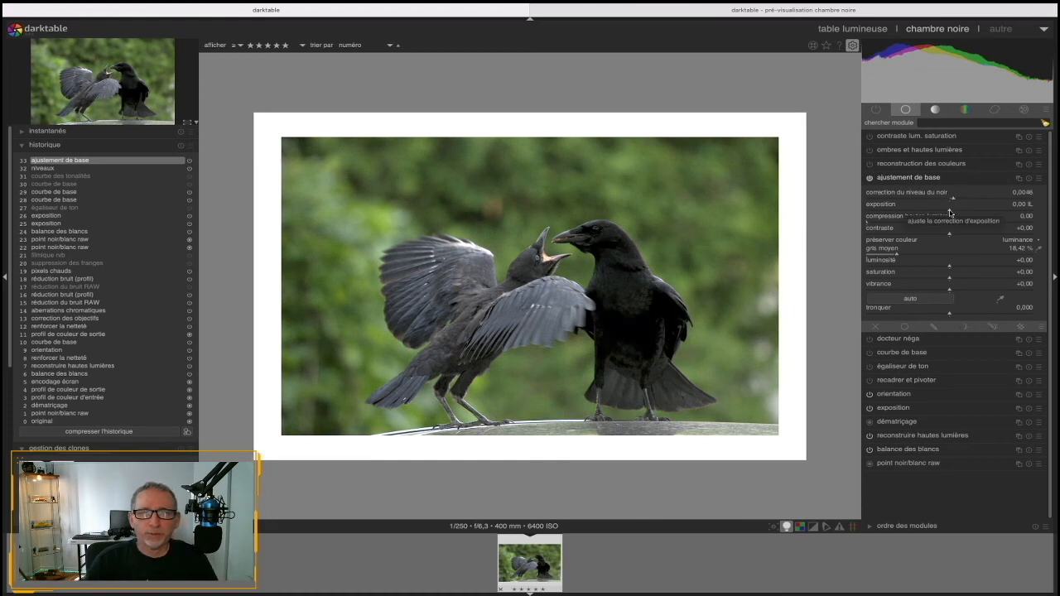
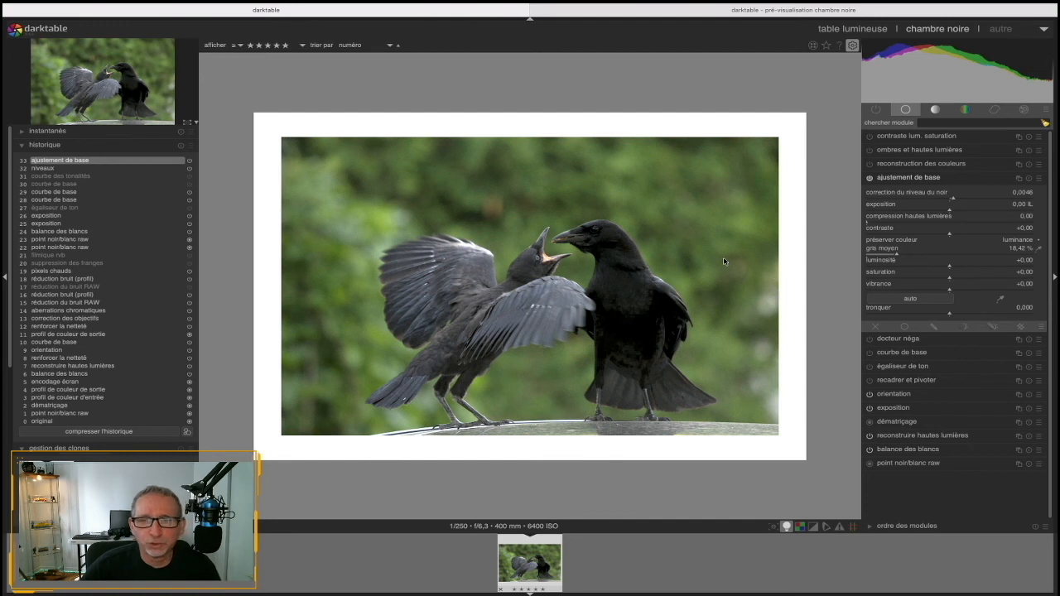
{"action": "left_click", "coordinate": [908, 221]}
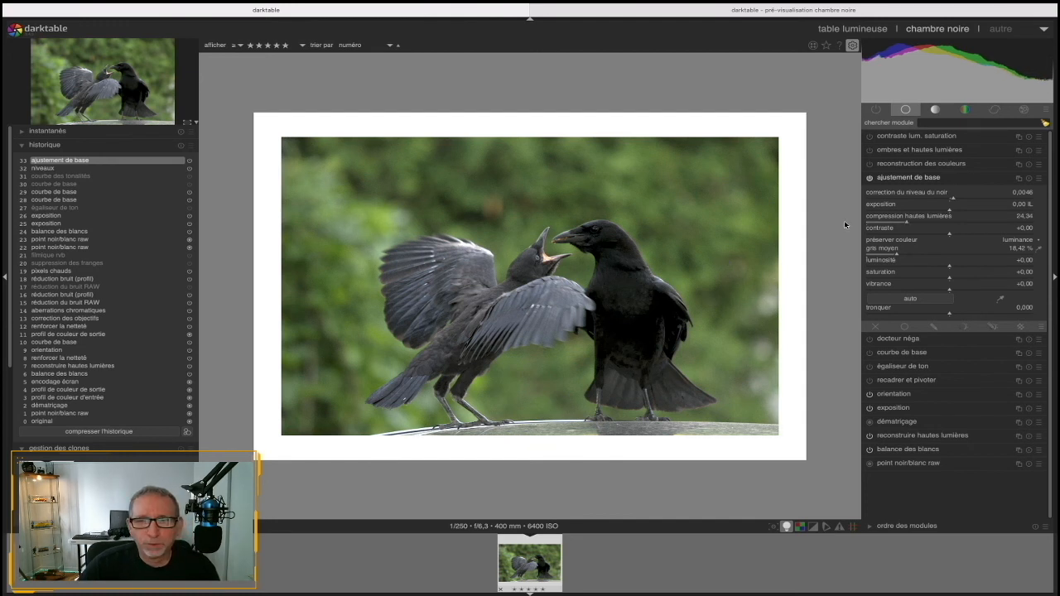
{"action": "left_click_drag", "start_coordinate": [907, 221], "coordinate": [867, 221]}
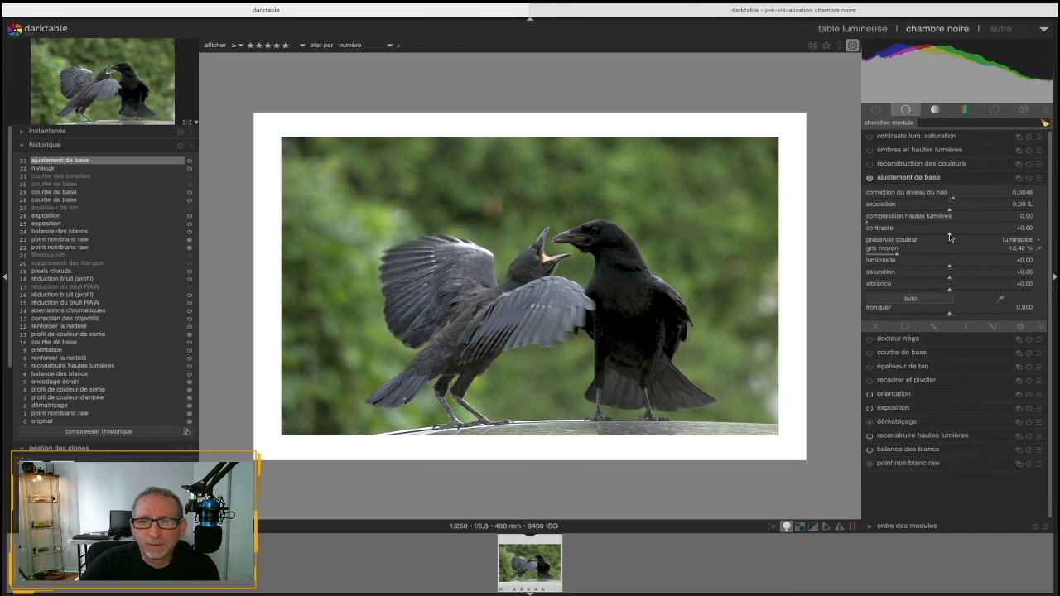
- Try "contraste" at -0,27 and +0,03 in "ajustement de base", and settle it at -0,01
{"action": "left_click_drag", "start_coordinate": [950, 238], "coordinate": [927, 238]}
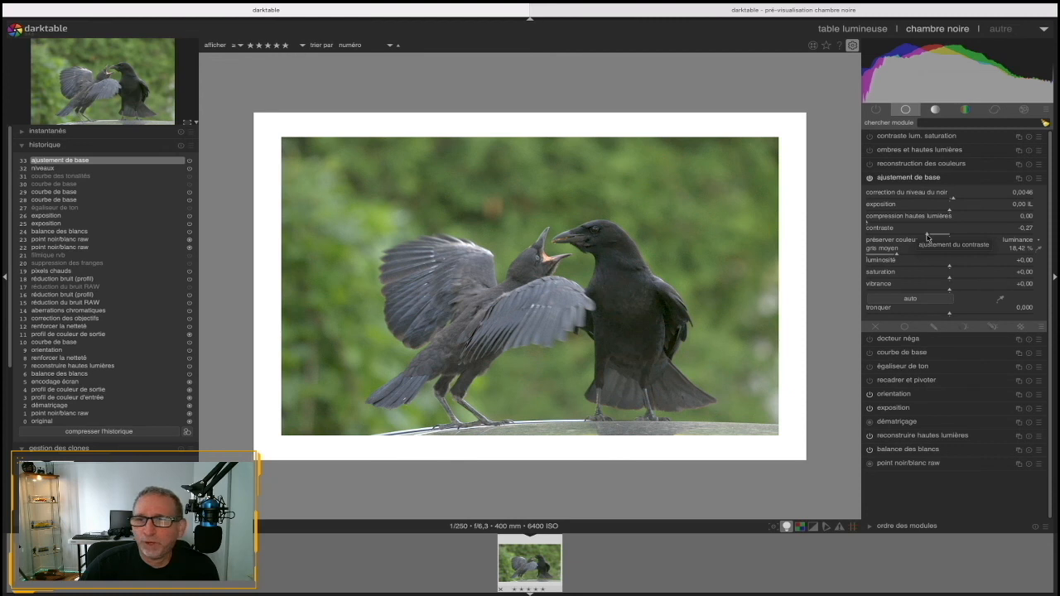
{"action": "left_click_drag", "start_coordinate": [926, 238], "coordinate": [952, 238]}
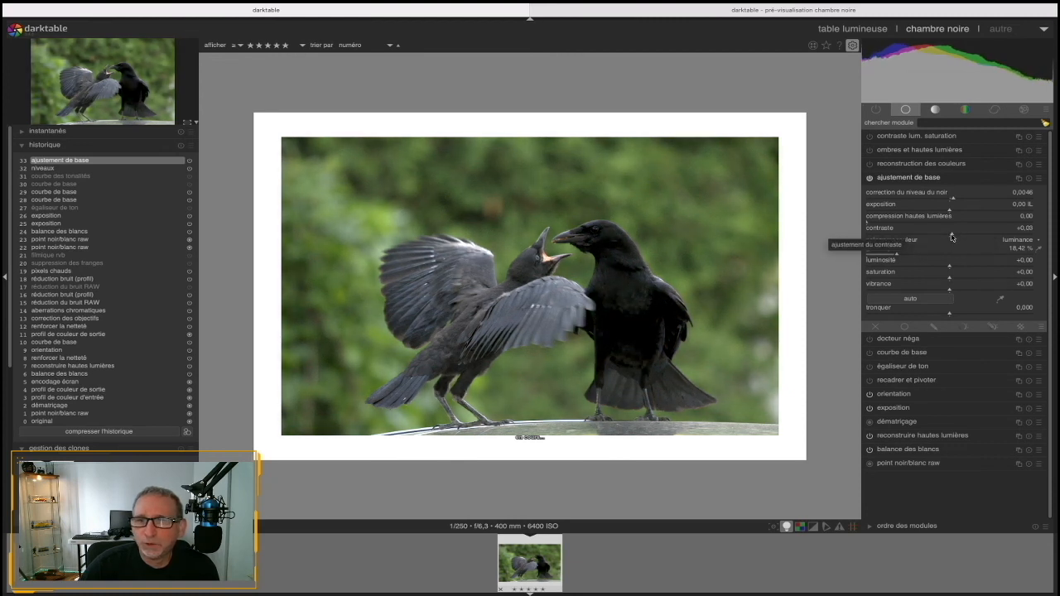
{"action": "left_click_drag", "start_coordinate": [951, 238], "coordinate": [950, 238]}
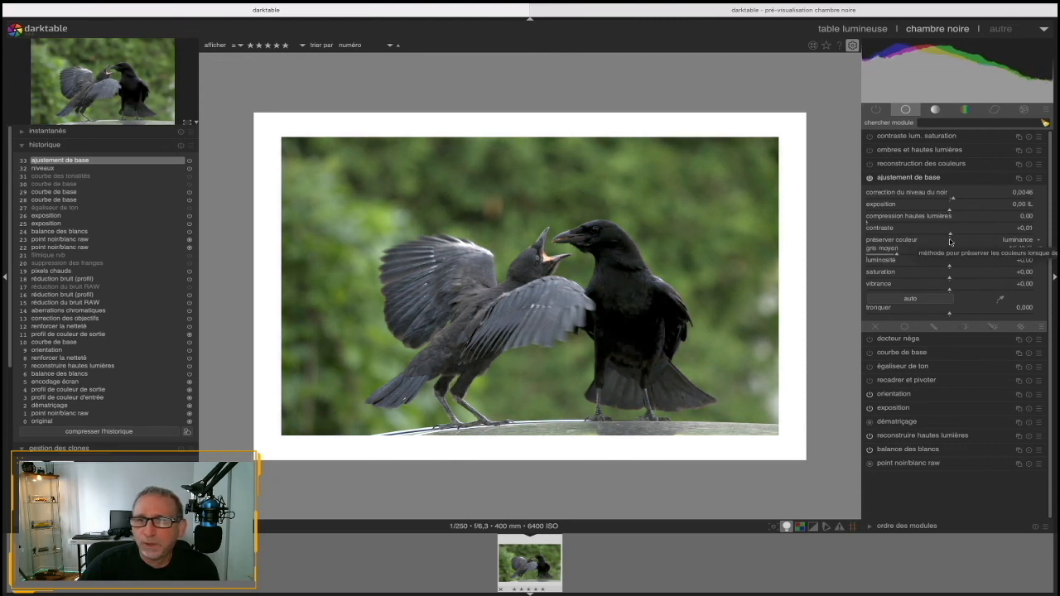
{"action": "left_click", "coordinate": [948, 234]}
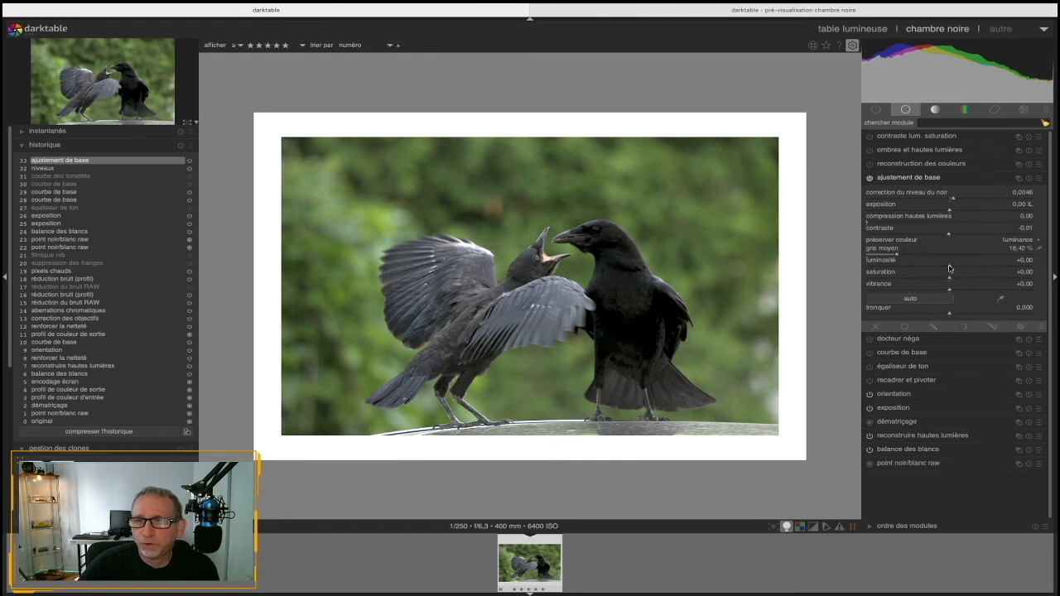
- Set "luminosité" to +0,01, "saturation" to +0,01 and "vibrance" to +0,08 in "ajustement de base"
{"action": "left_click", "coordinate": [950, 268]}
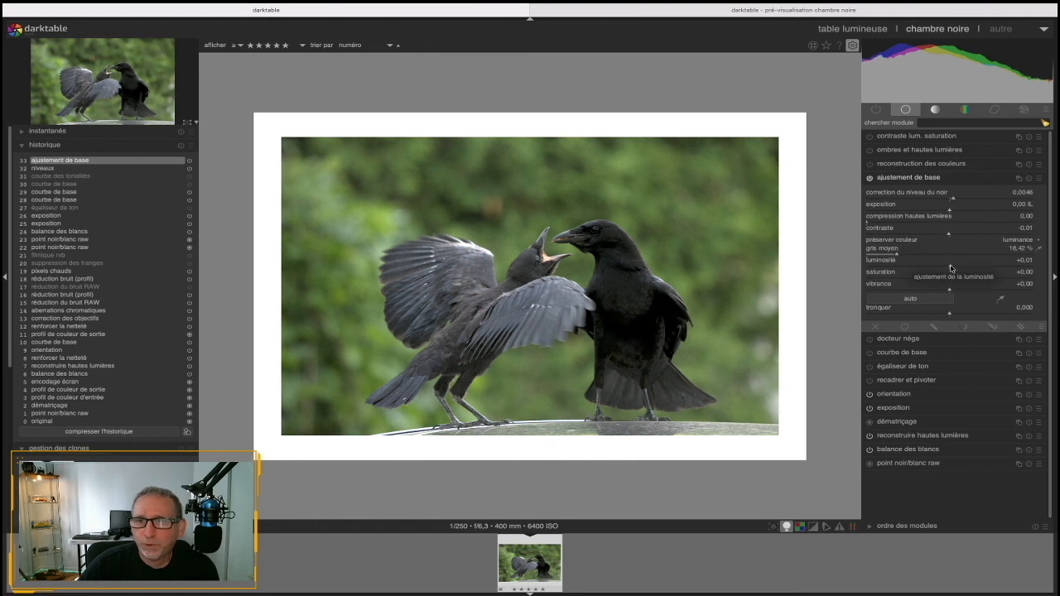
{"action": "left_click", "coordinate": [951, 290]}
{"action": "left_click", "coordinate": [951, 279]}
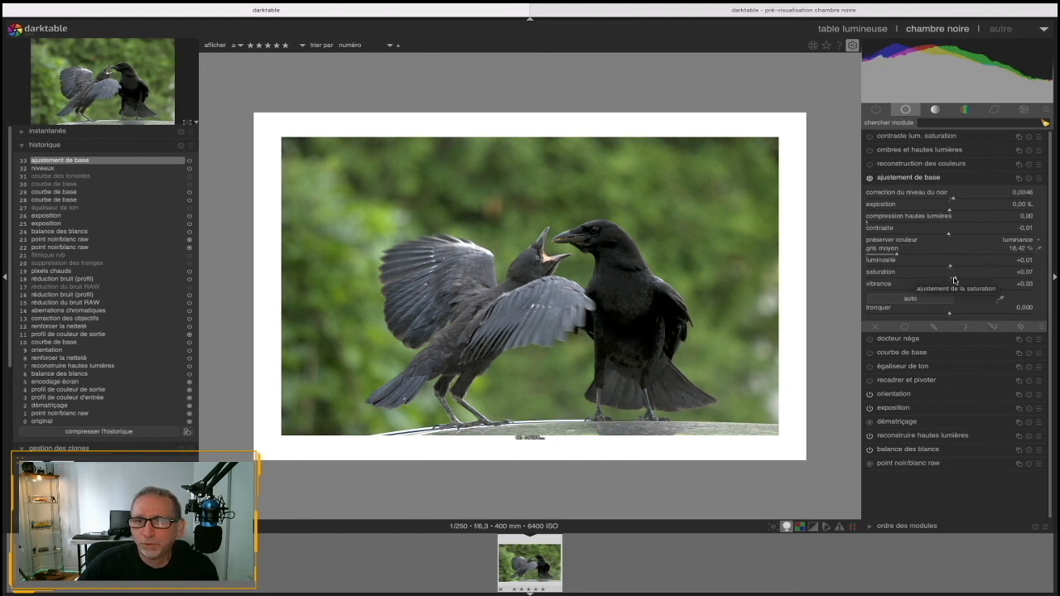
{"action": "left_click", "coordinate": [950, 279]}
{"action": "left_click", "coordinate": [957, 291]}
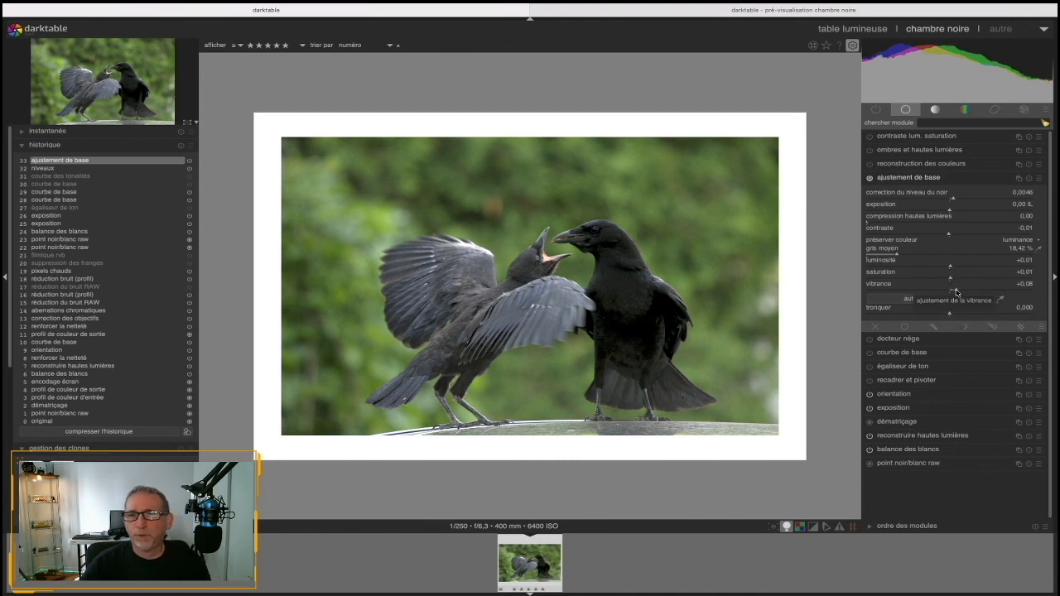
- Turn on "ombres et hautes lumières" at its default values and fine-tune "saturation" in the "contraste lum. saturation" module
{"action": "left_click", "coordinate": [919, 150]}
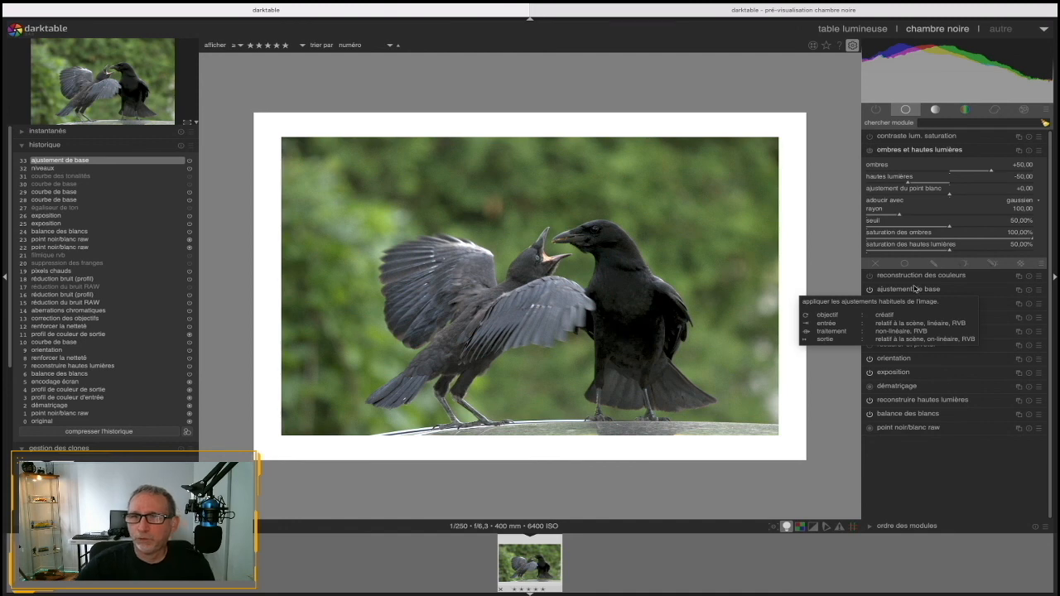
{"action": "left_click", "coordinate": [916, 136]}
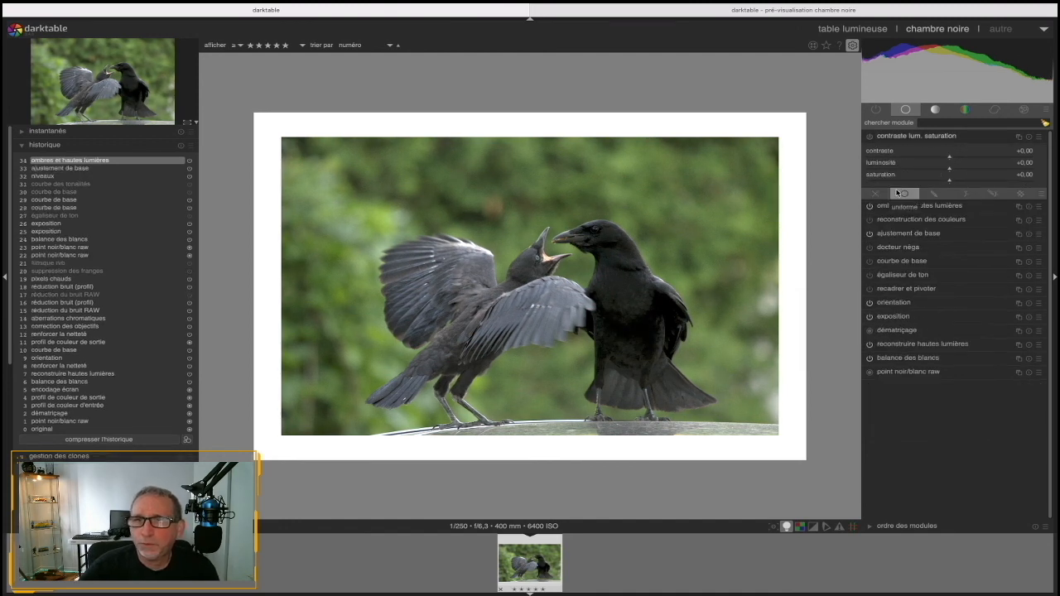
{"action": "mouse_move", "coordinate": [950, 183]}
{"action": "left_mouse_down"}
{"action": "mouse_move", "coordinate": [969, 183]}
{"action": "mouse_move", "coordinate": [950, 183]}
{"action": "left_mouse_up"}
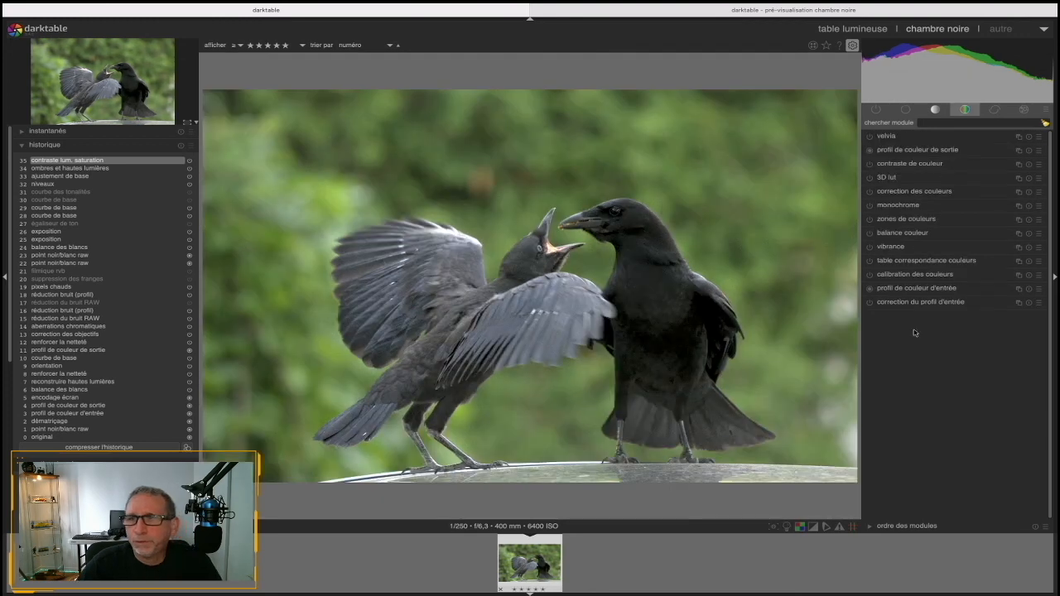
- In the correction module "renforcer la netteté", try "quantité" at 0,987 with a higher "seuil", and reset the module's parameters
{"action": "left_click", "coordinate": [874, 110]}
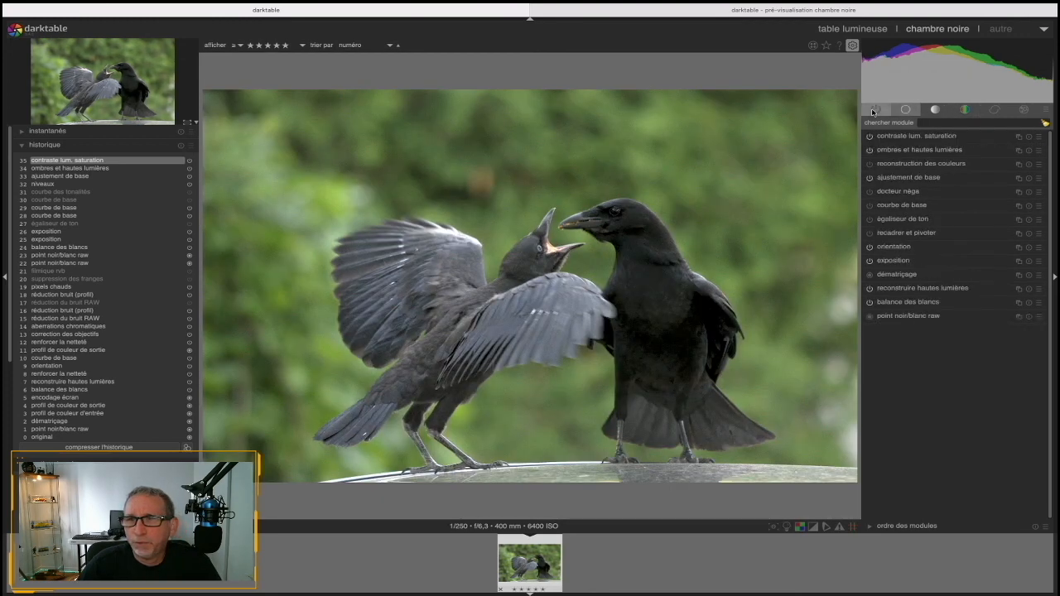
{"action": "left_click", "coordinate": [995, 109]}
{"action": "left_click", "coordinate": [907, 149]}
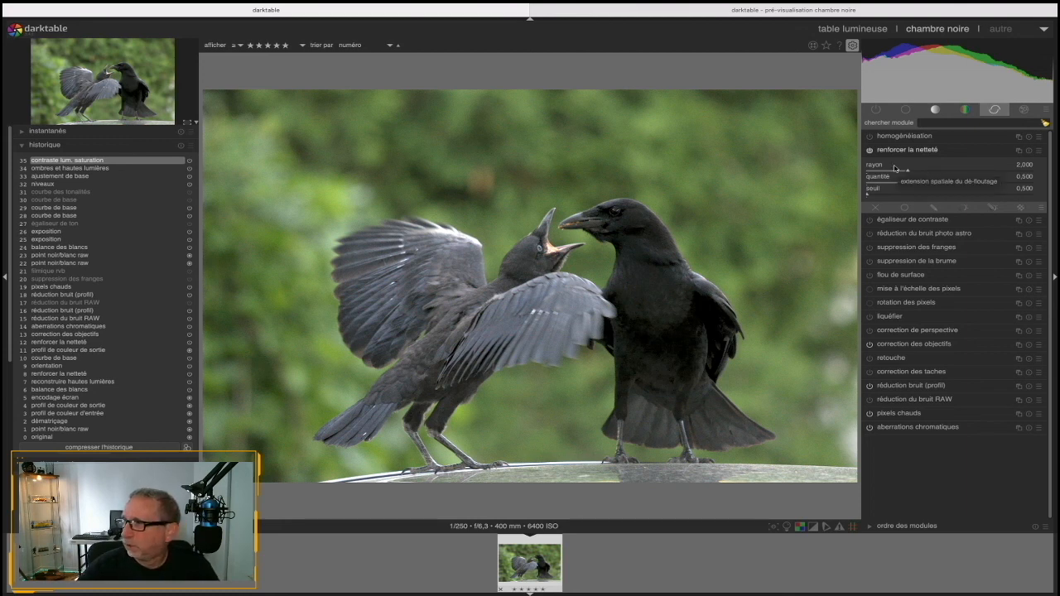
{"action": "left_click_drag", "start_coordinate": [895, 170], "coordinate": [908, 173]}
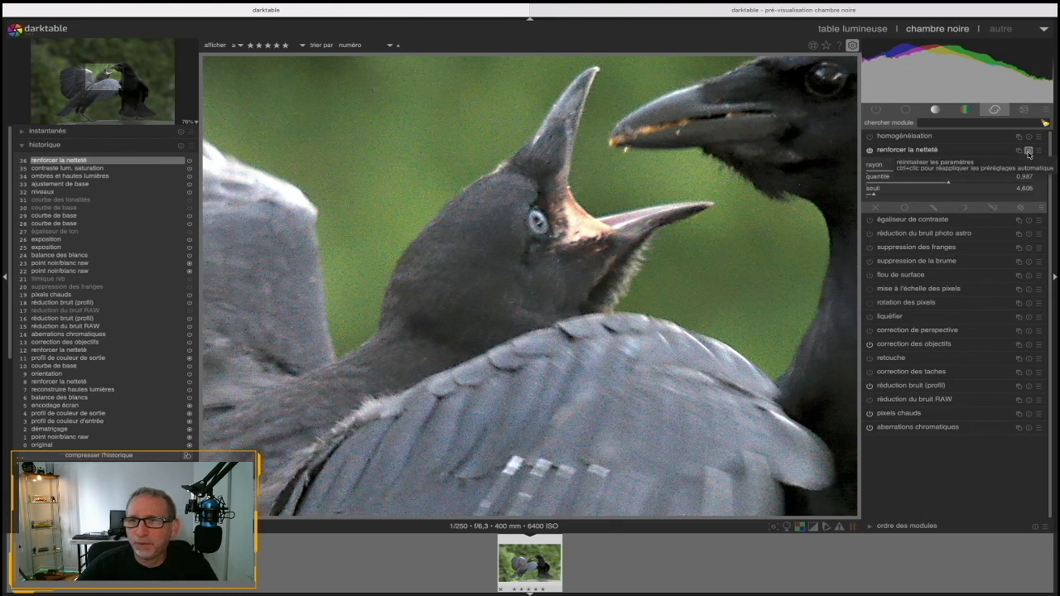
{"action": "left_click", "coordinate": [1029, 153]}
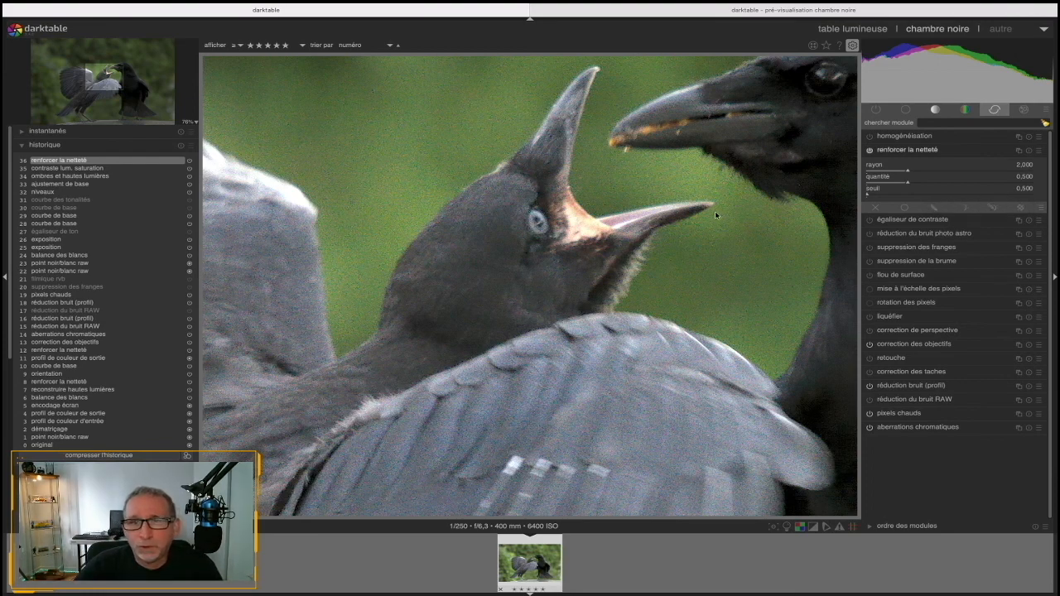
- Inspect the two crows' heads up close, return to the full image, and list only the active modules
{"action": "left_click_drag", "start_coordinate": [732, 168], "coordinate": [692, 177]}
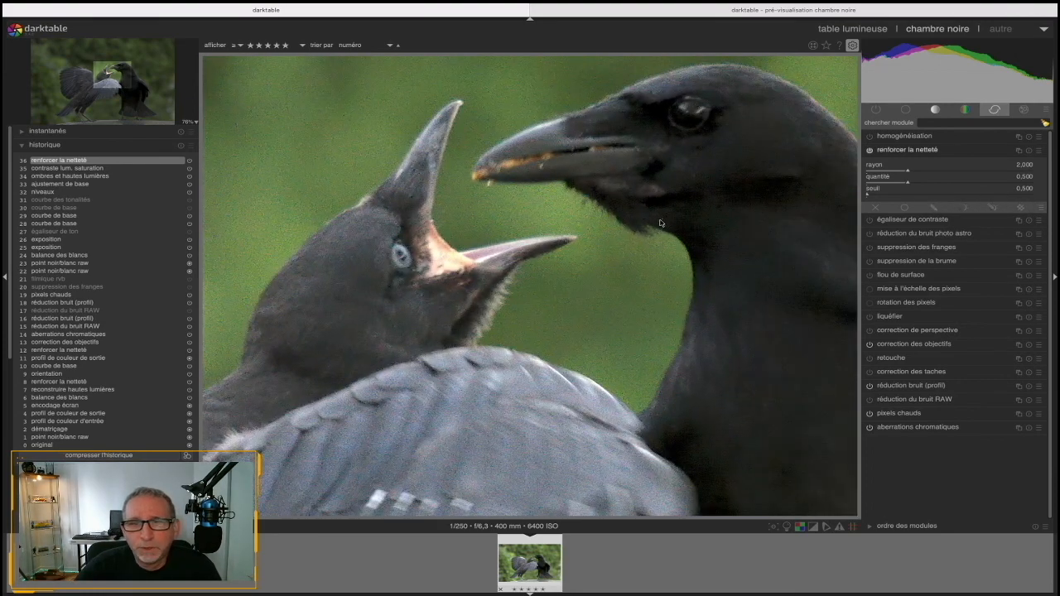
{"action": "left_click_drag", "start_coordinate": [698, 208], "coordinate": [603, 206]}
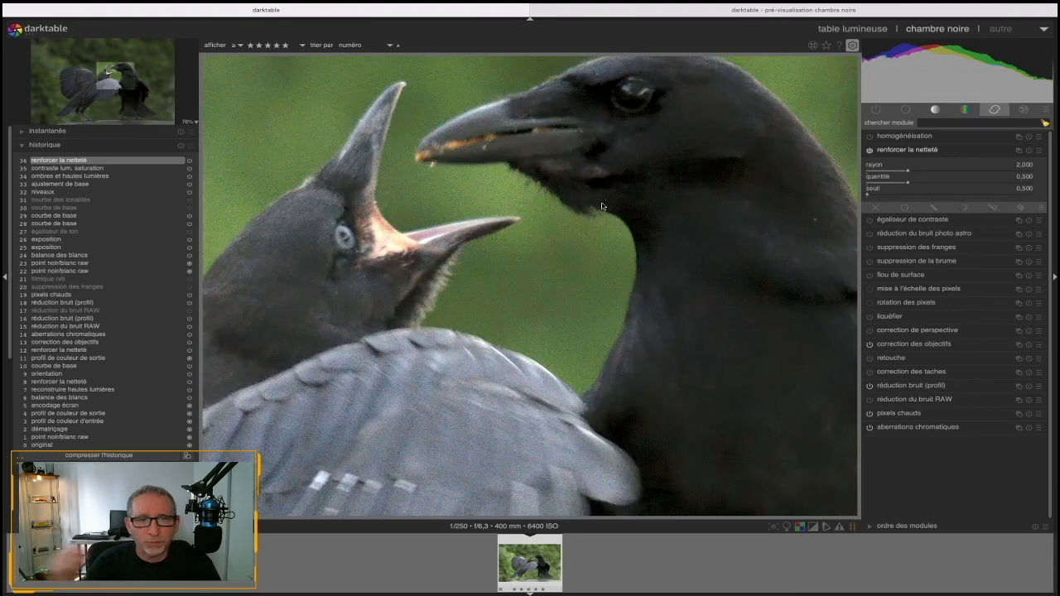
{"action": "left_click_drag", "start_coordinate": [515, 178], "coordinate": [583, 164]}
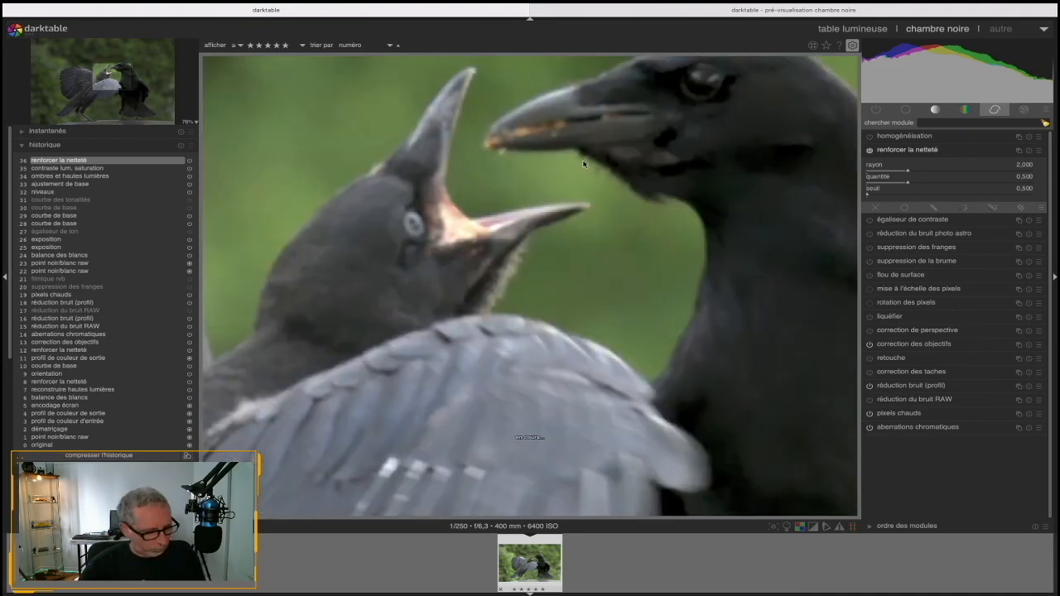
{"action": "middle_click", "coordinate": [584, 164]}
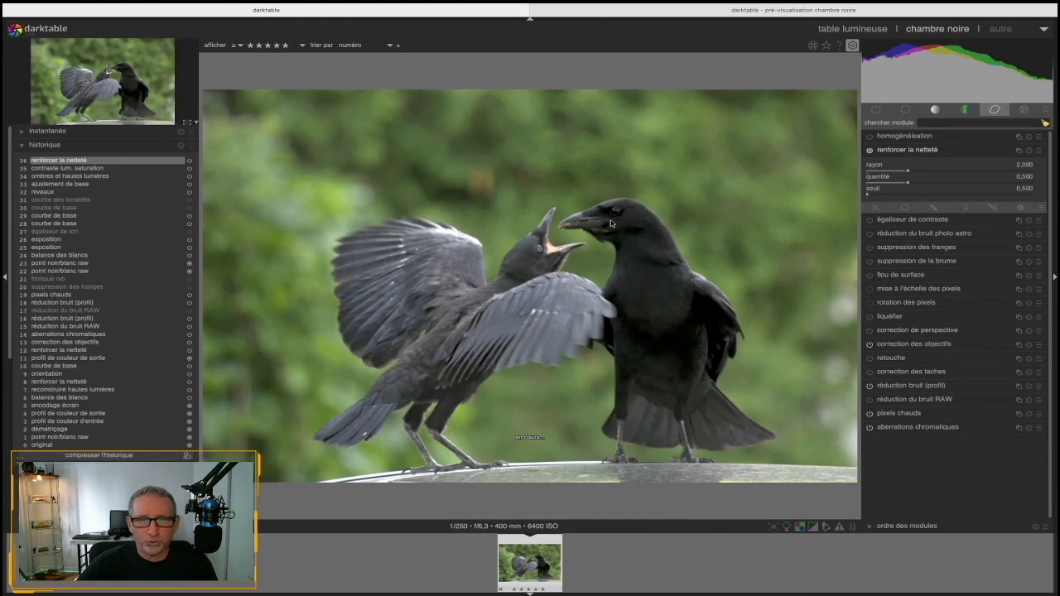
{"action": "left_click", "coordinate": [904, 151]}
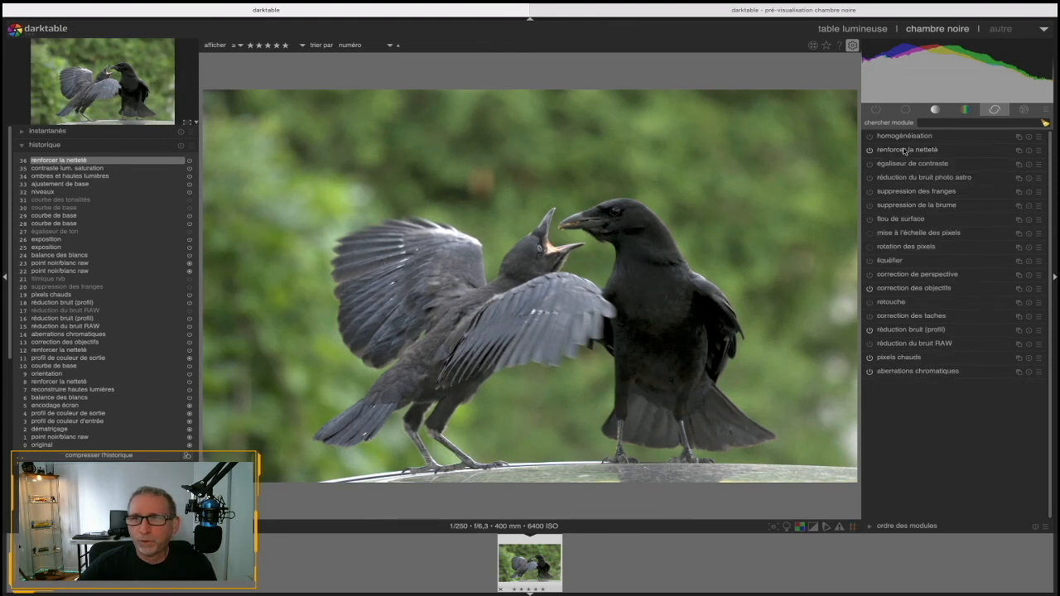
{"action": "left_click", "coordinate": [876, 111]}
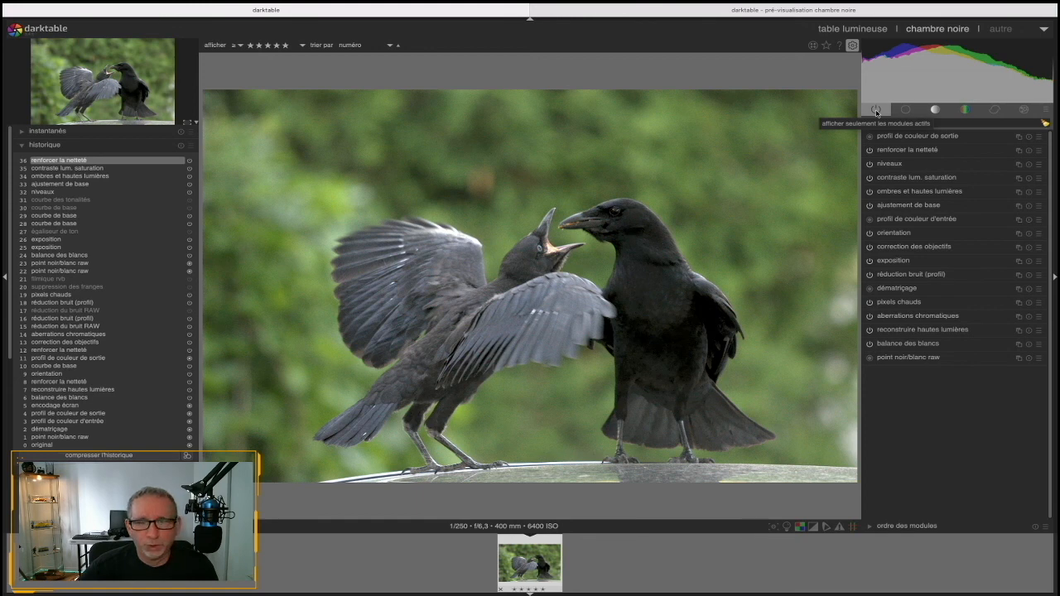
- Select the edited two-crow photo in the "table lumineuse", check its list of applied modules, and export it as an 8-bit JPEG at quality 100
{"action": "left_click", "coordinate": [848, 30]}
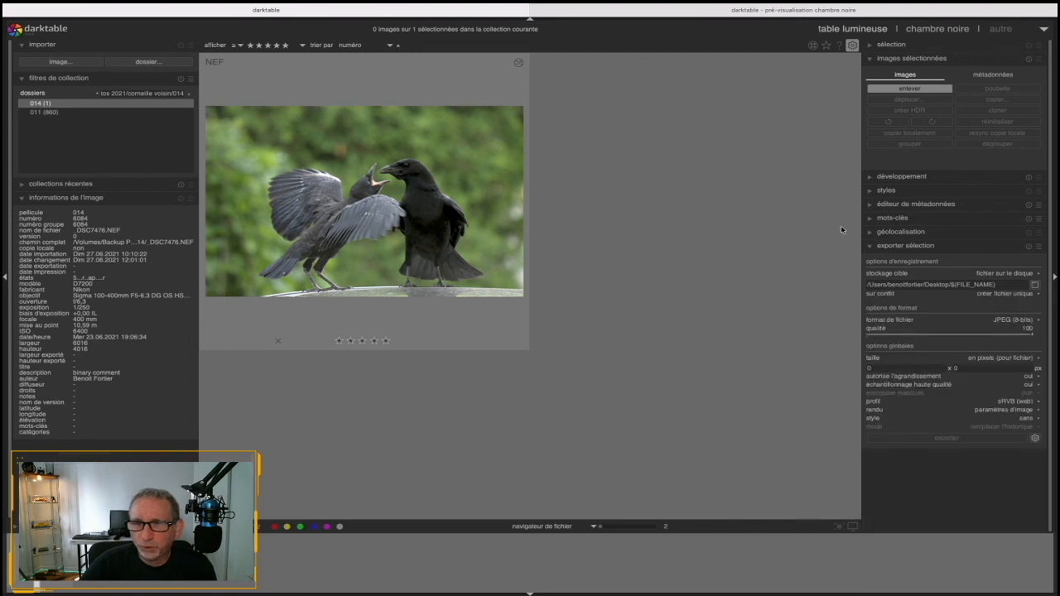
{"action": "left_click", "coordinate": [497, 298]}
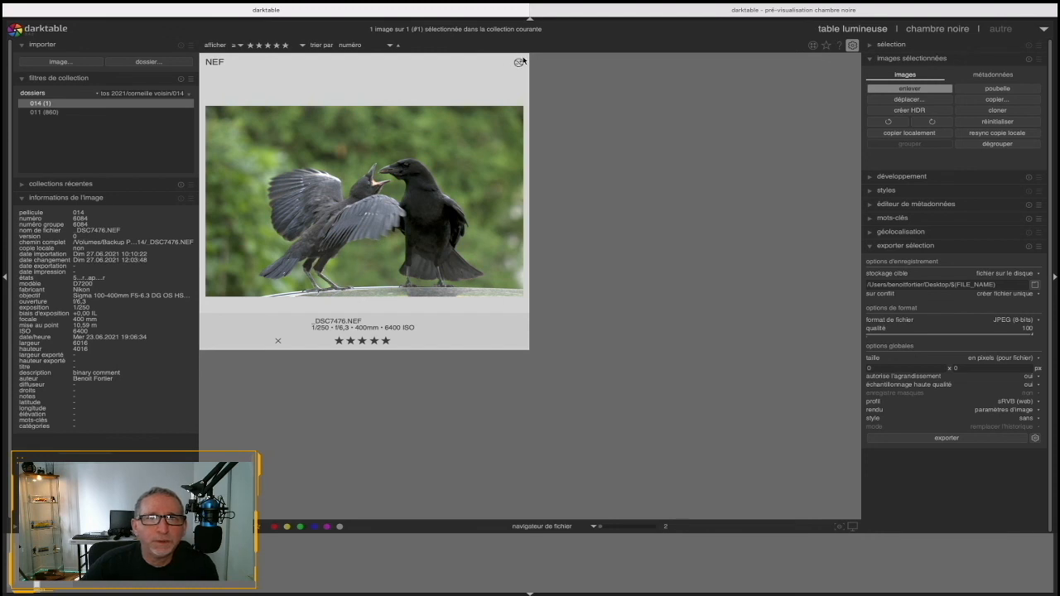
{"action": "mouse_move", "coordinate": [518, 66]}
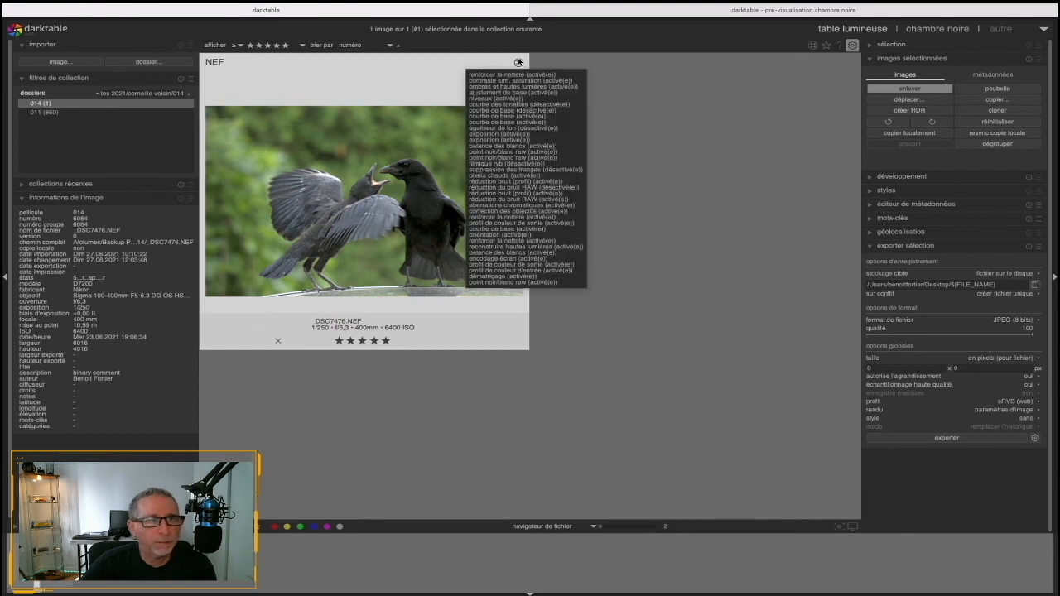
{"action": "left_click", "coordinate": [944, 439]}
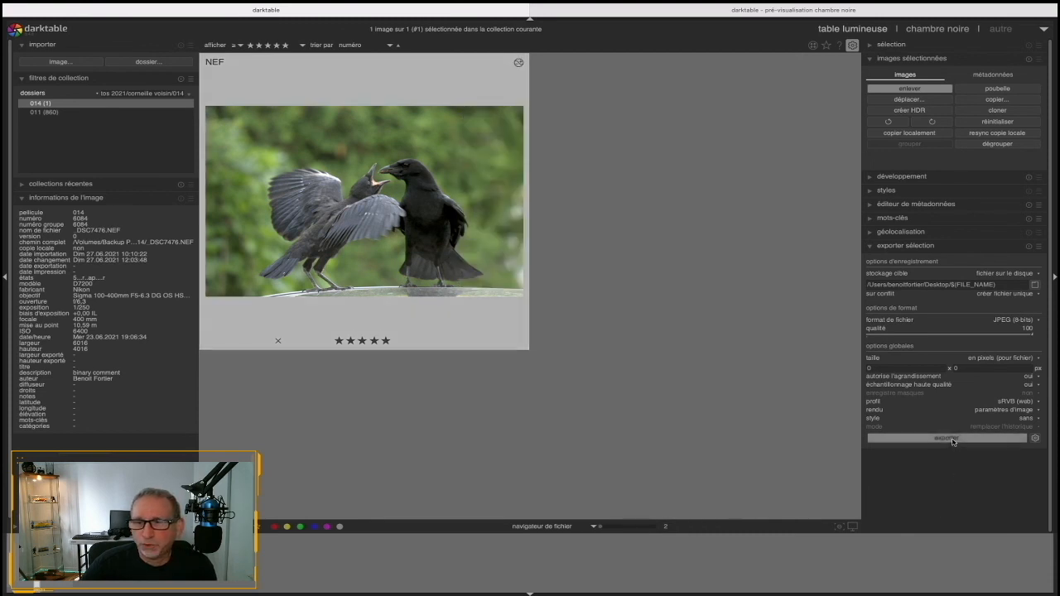
- Clone the two-crow photo and open the copy in the "chambre noire", turning off "renforcer la netteté" and "niveaux" there
{"action": "left_click", "coordinate": [999, 111]}
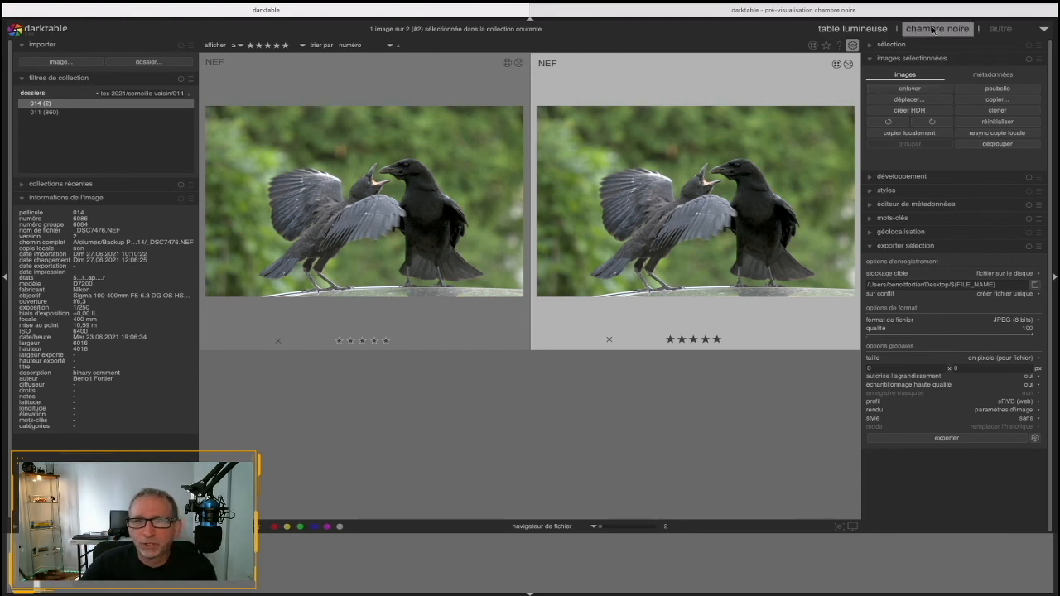
{"action": "left_click", "coordinate": [934, 31]}
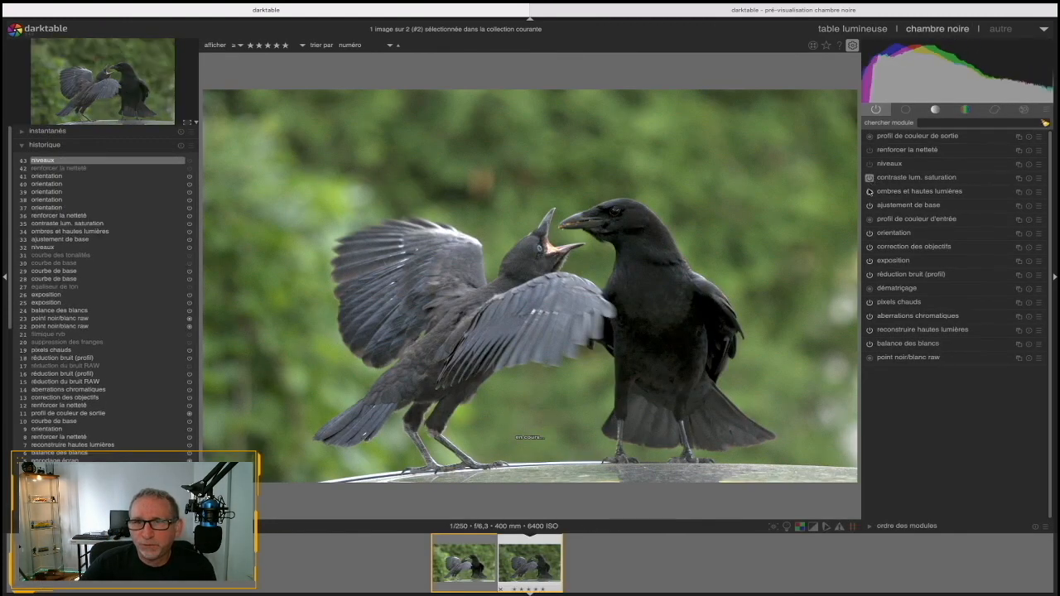
- Return to the "table lumineuse" and browse the crow photos in folder 011
{"action": "key", "text": "l"}
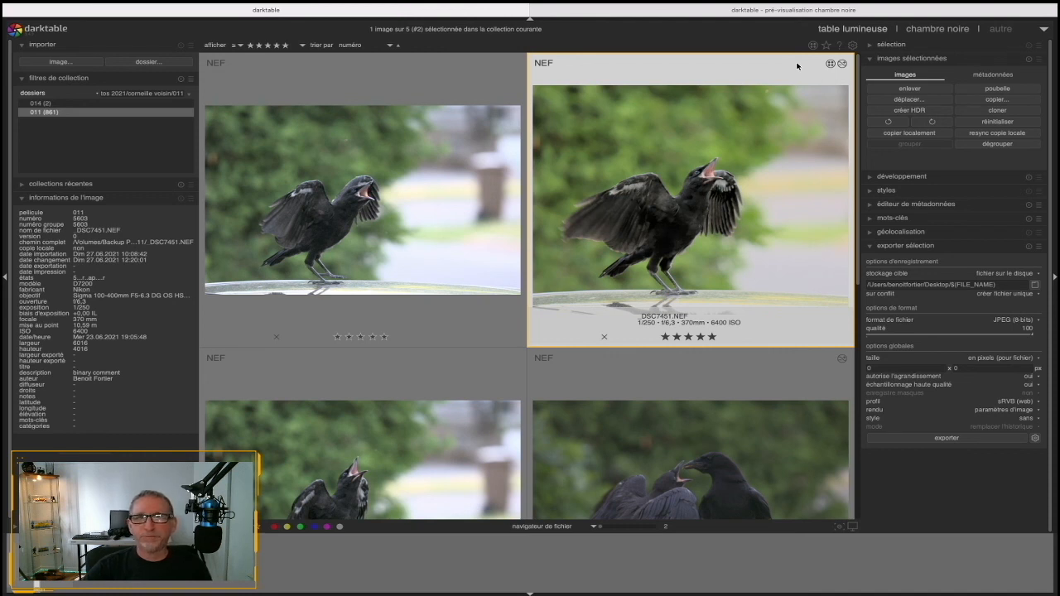
{"action": "scroll", "coordinate": [797, 66], "scroll_direction": "down", "scroll_amount": 1}
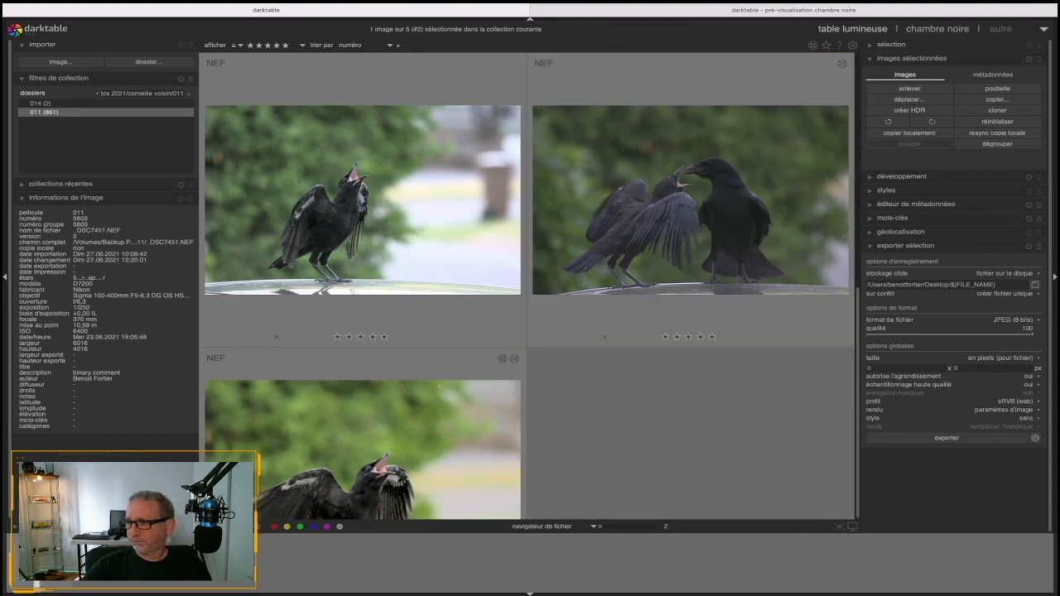